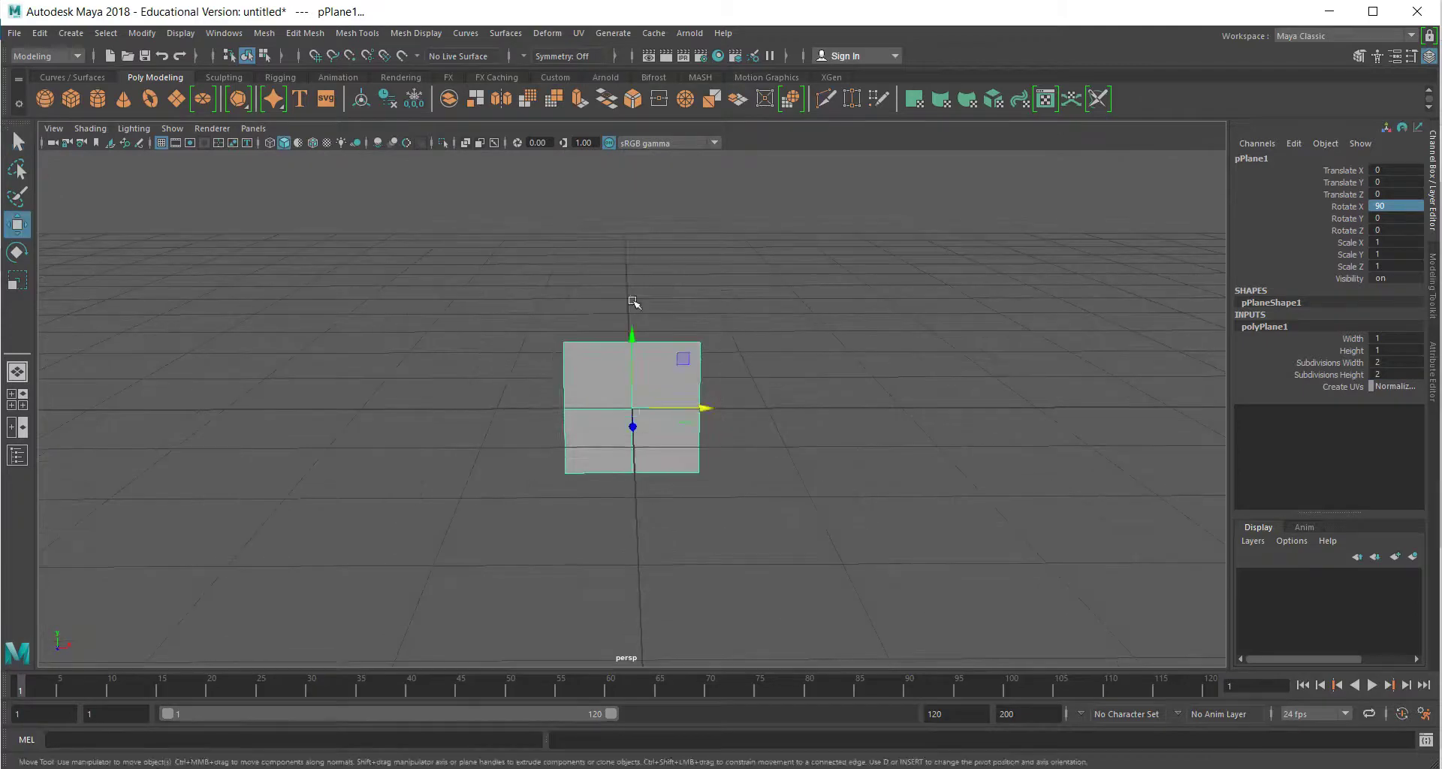
Switch to the Modeling - Standard workspace and lower the plane's two upper corner vertices to form a pointed top.
click(1344, 35)
click(1320, 70)
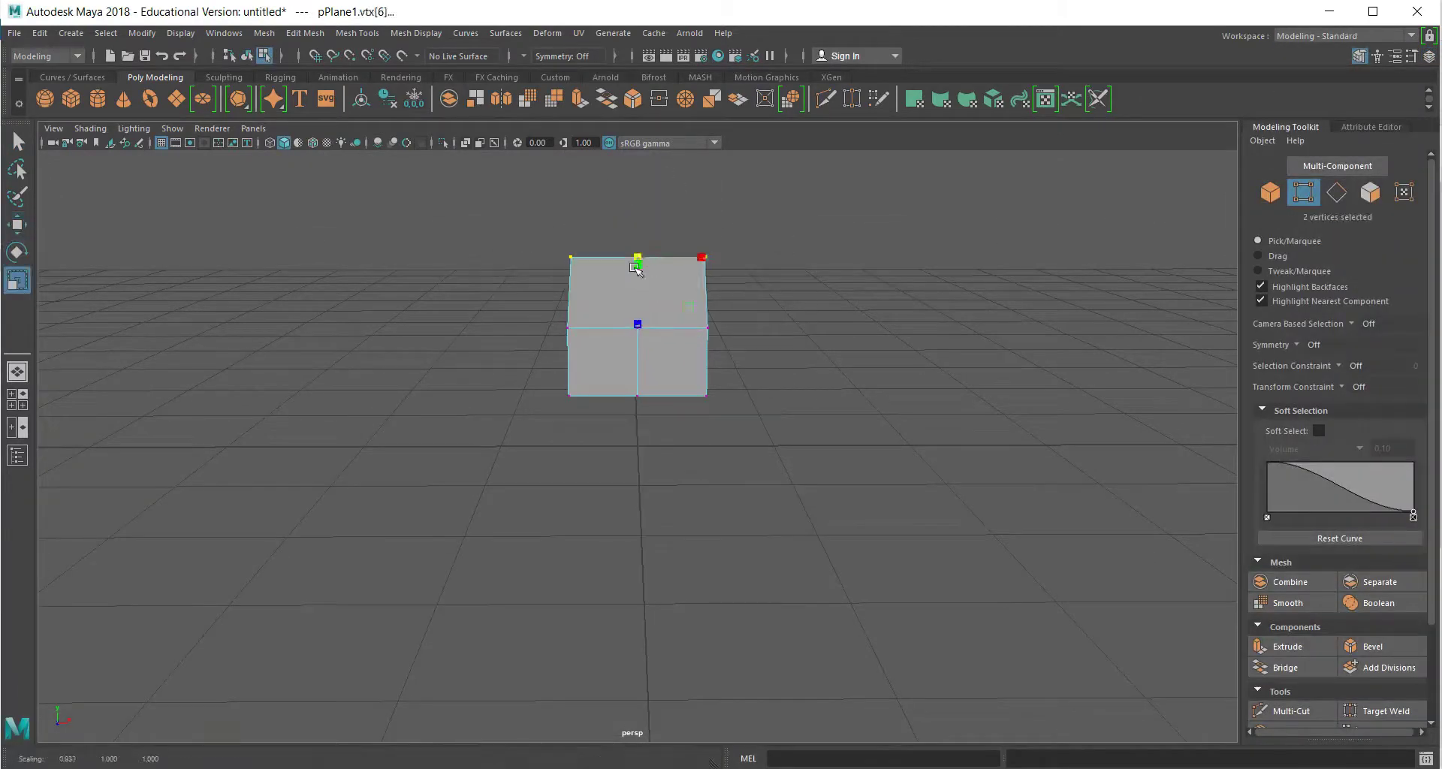
drag(638, 188, 734, 417)
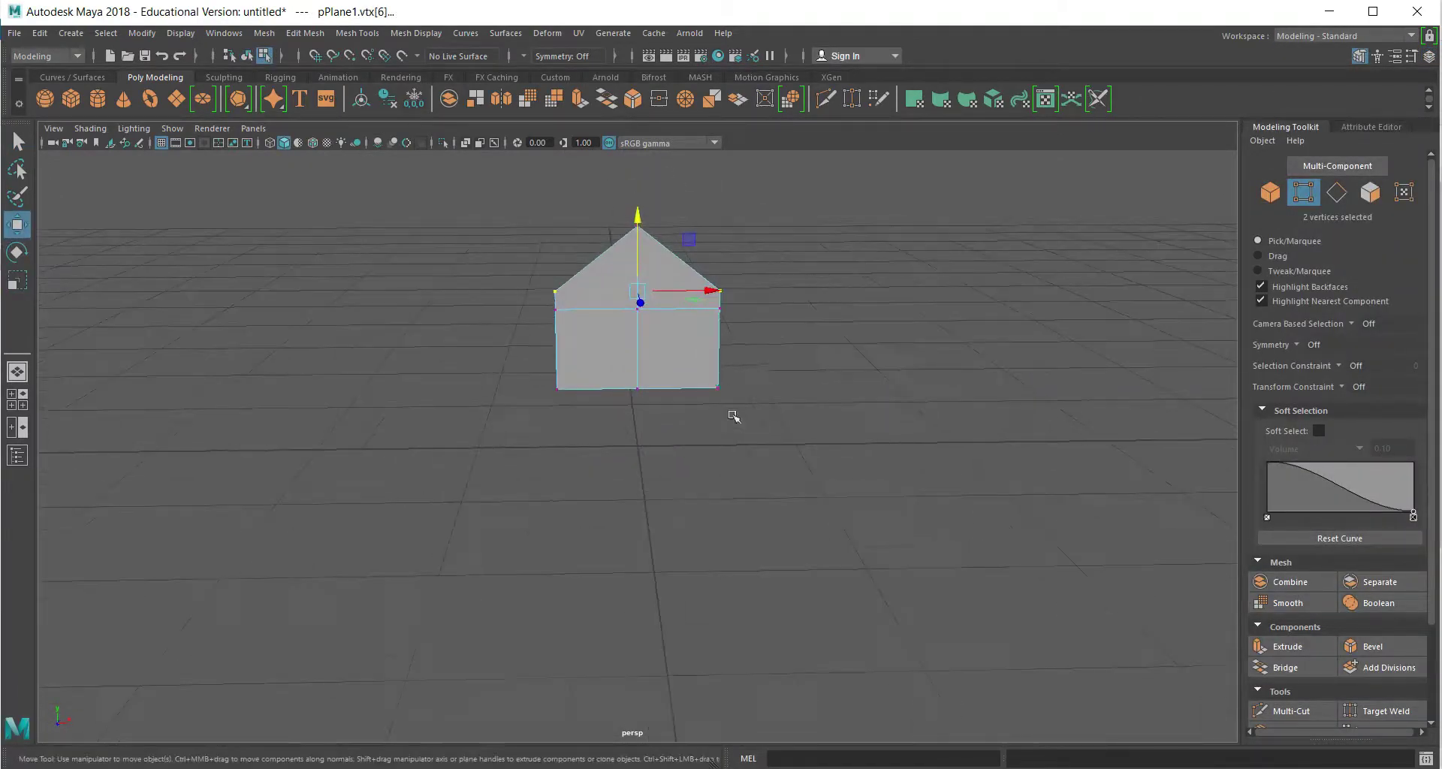
Move the plane's two bottom edges down to stretch it into a tall blade shape.
click(592, 400)
drag(638, 353, 631, 541)
alt+drag(71, 303, 45, 225)
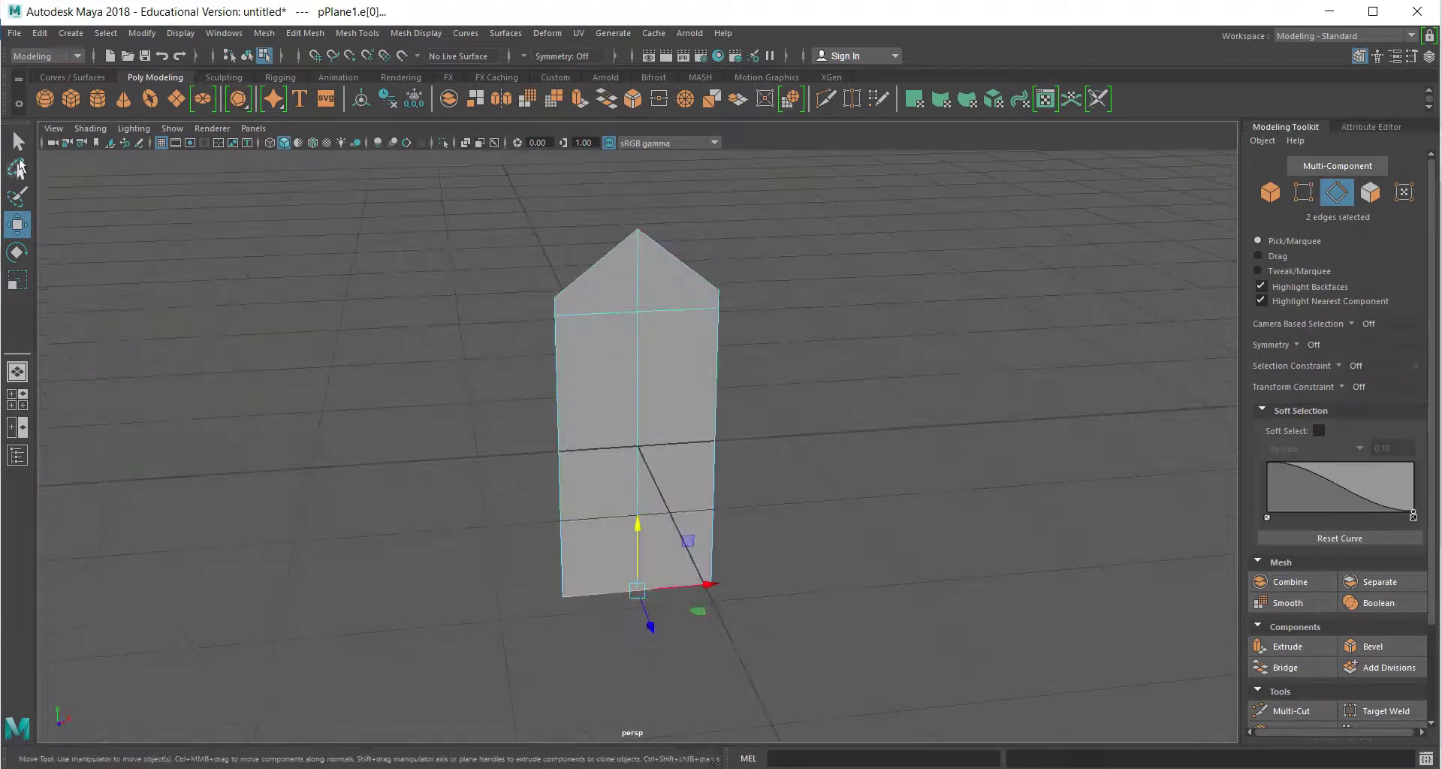
Insert a horizontal edge loop near the blade's lower end with Multi-Cut.
alt+drag(635, 252, 41, 295)
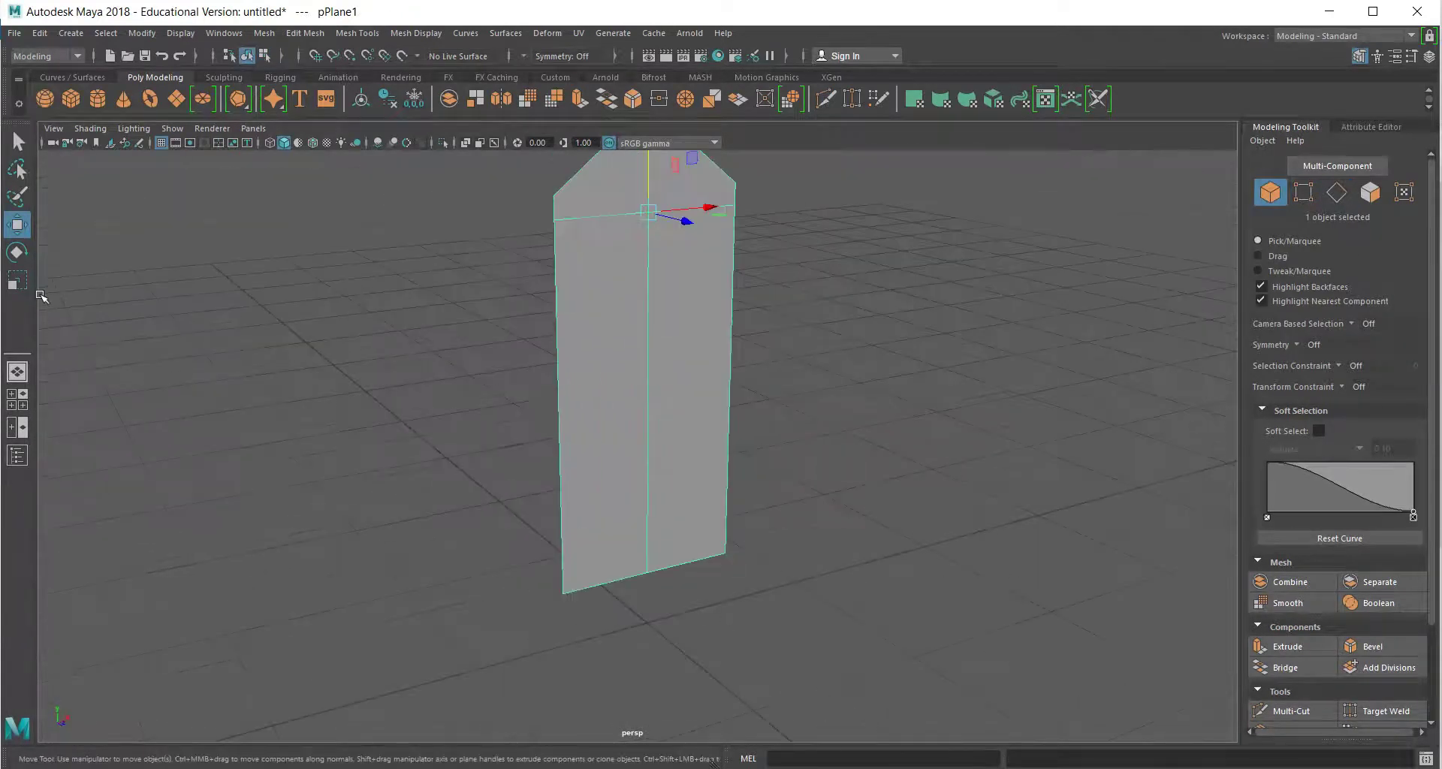
click(1294, 712)
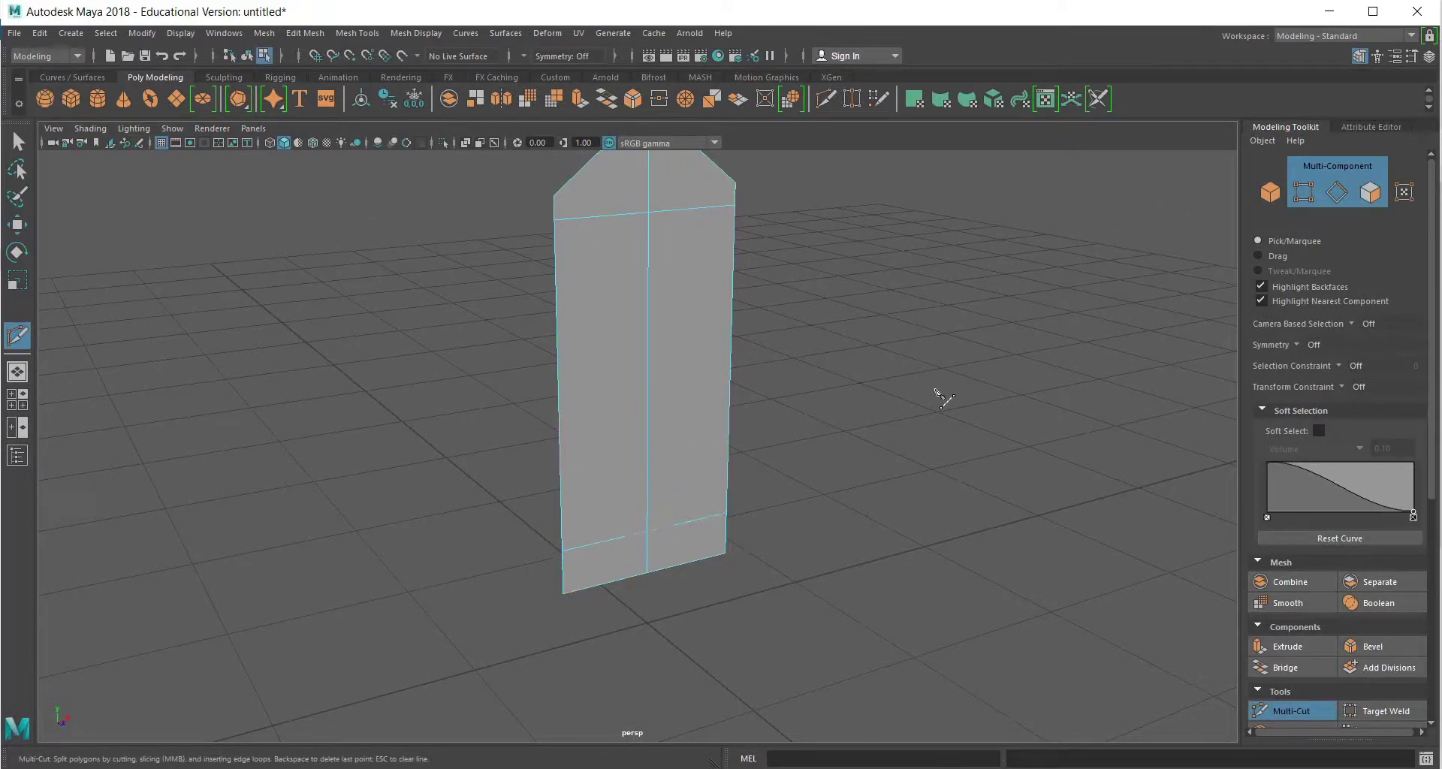
alt+drag(936, 390, 896, 406)
alt+drag(752, 217, 863, 358)
key(q)
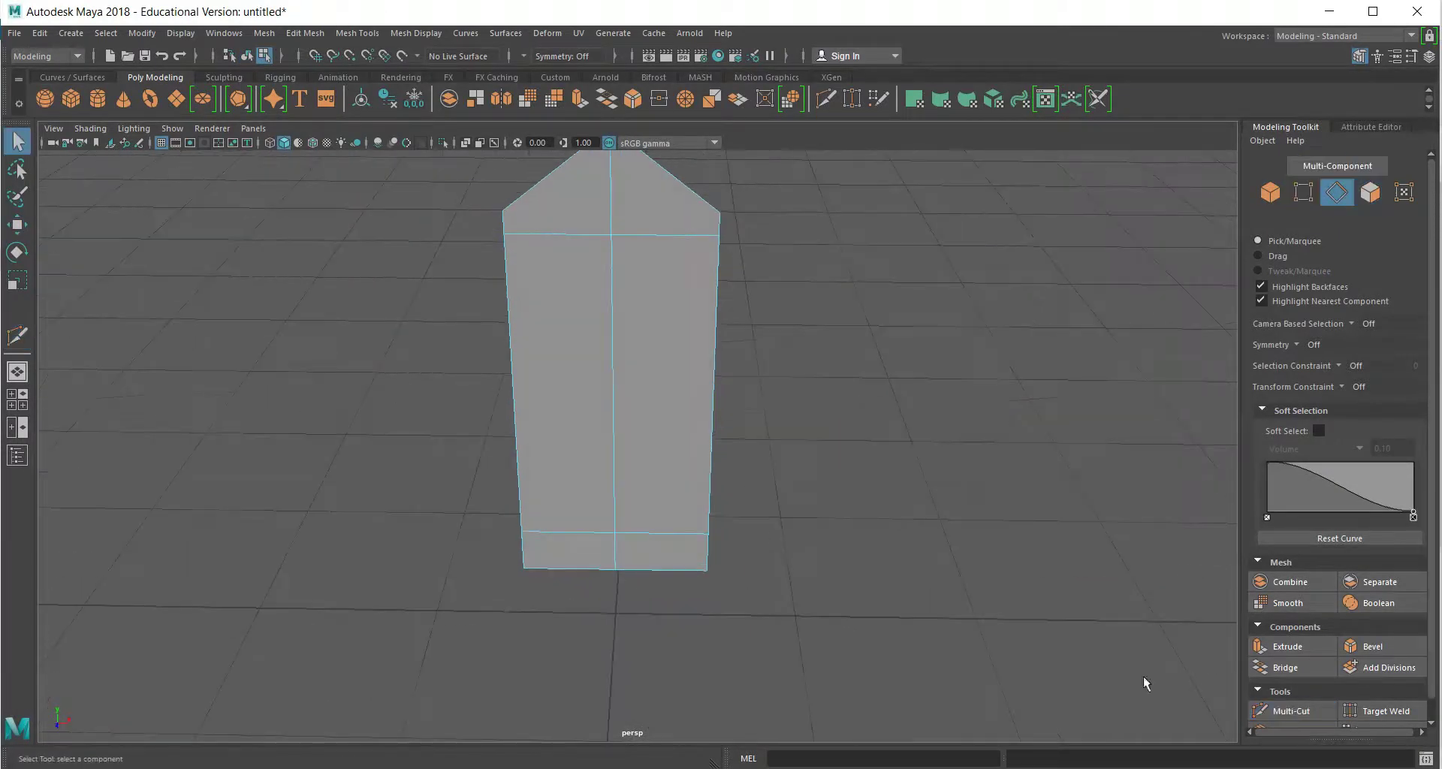
Scale the blade's middle section inward to narrow its waist, with smooth mesh preview turned on.
click(16, 280)
drag(614, 395, 579, 398)
key(3)
click(535, 532)
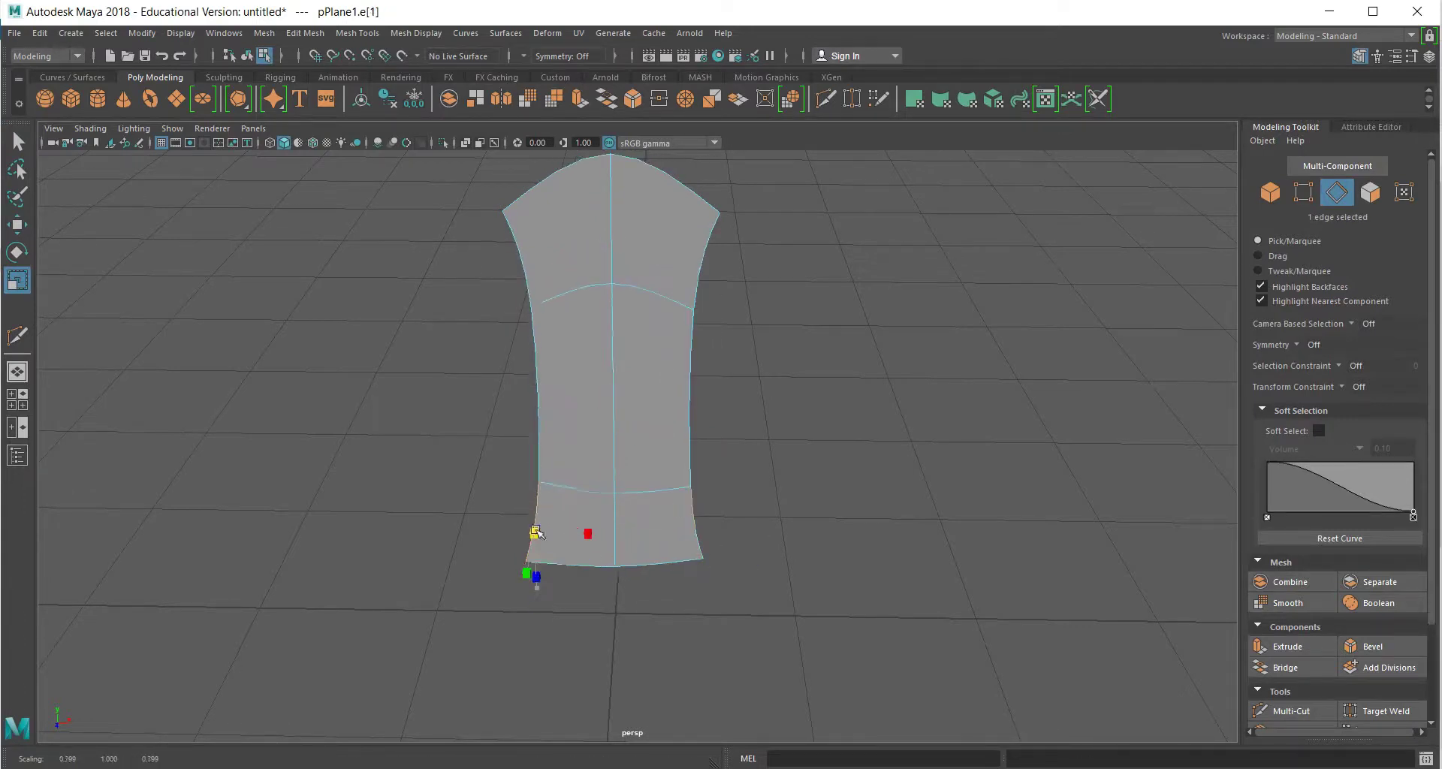
key(space)
key(space)
Select all of the blade's faces and extrude them to give it thickness.
key(F11)
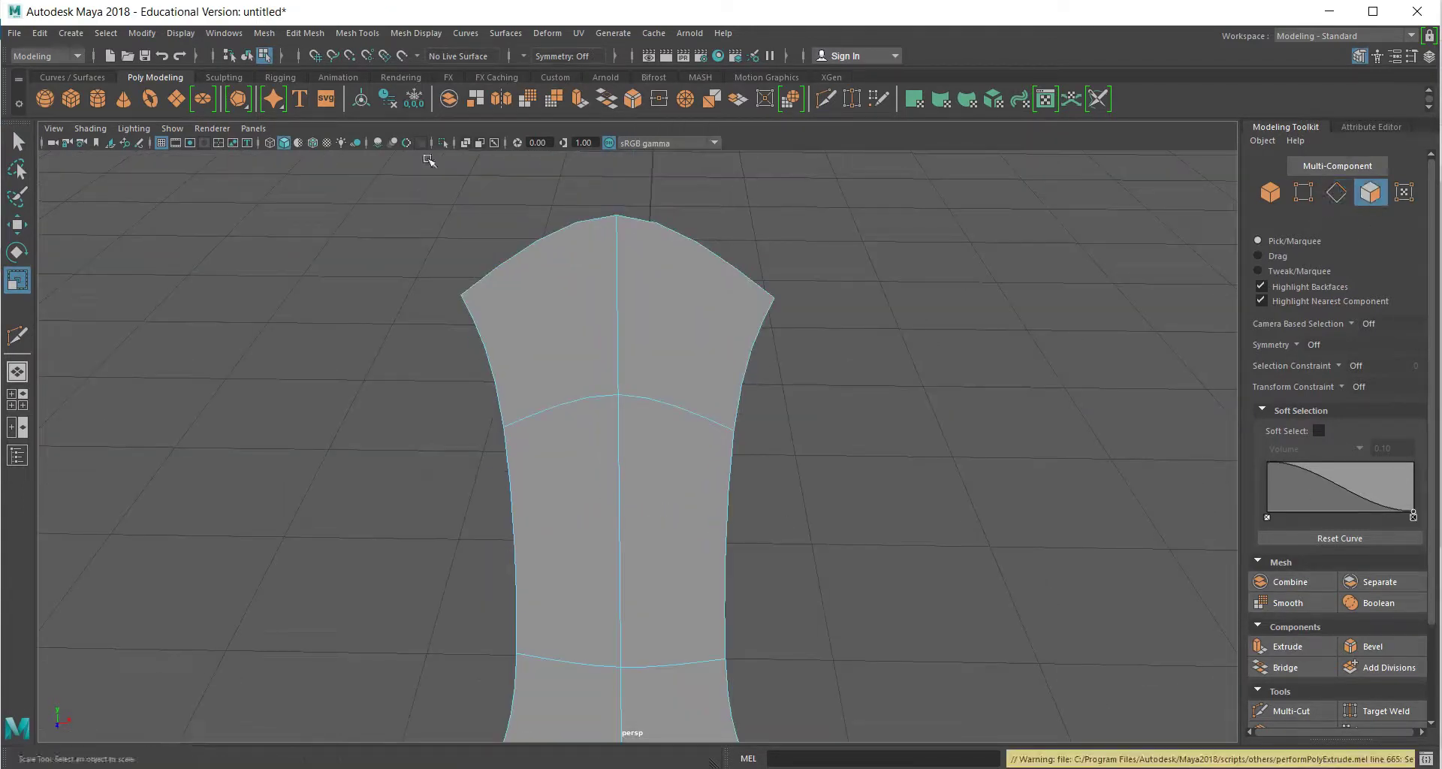
key(ctrl+e)
drag(428, 161, 481, 495)
drag(406, 539, 448, 517)
alt+drag(657, 430, 671, 413)
Insert support edge loops along the blade's rims, sides and centre ridge with Multi-Cut.
key(ctrl+shift+x)
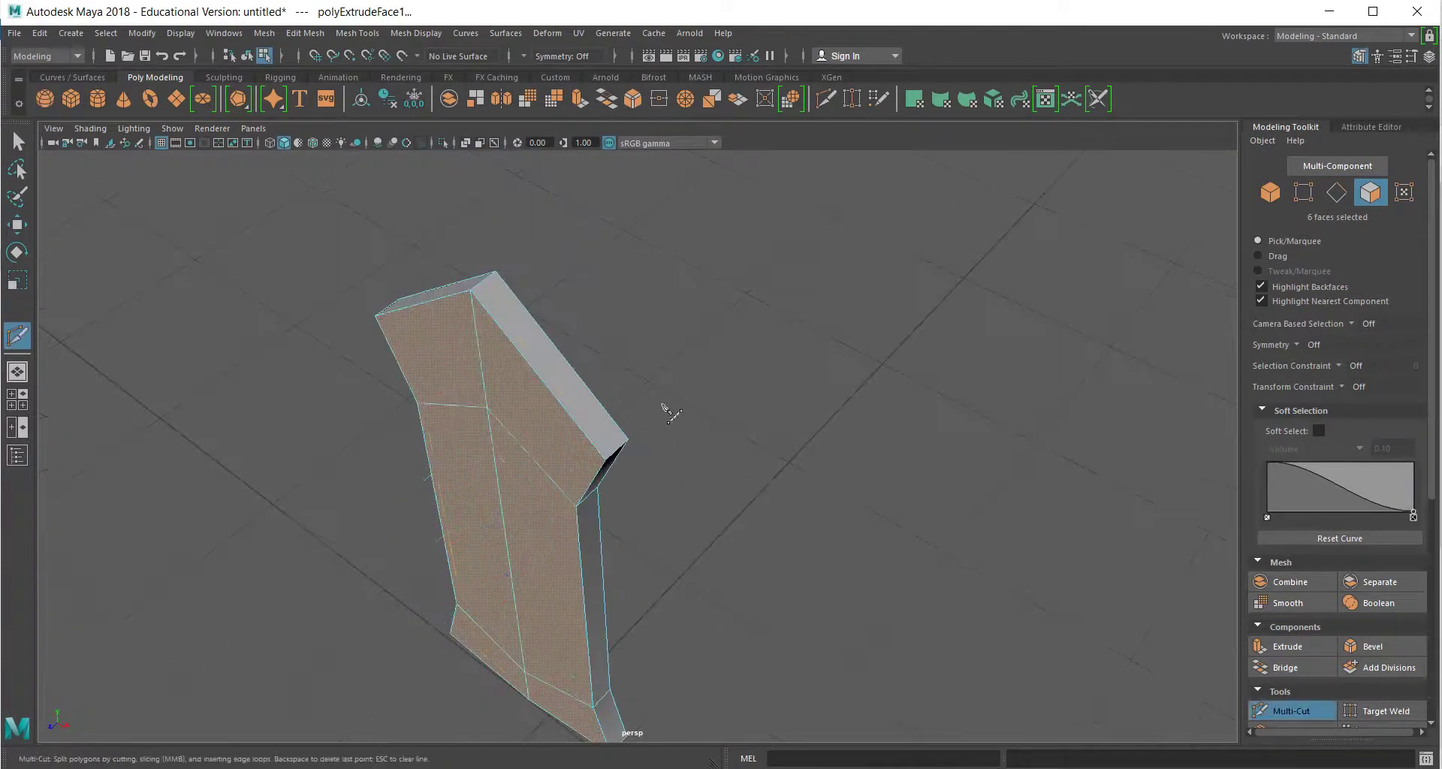
scroll(478, 286, up, 3)
alt+middle_drag(478, 287, 487, 353)
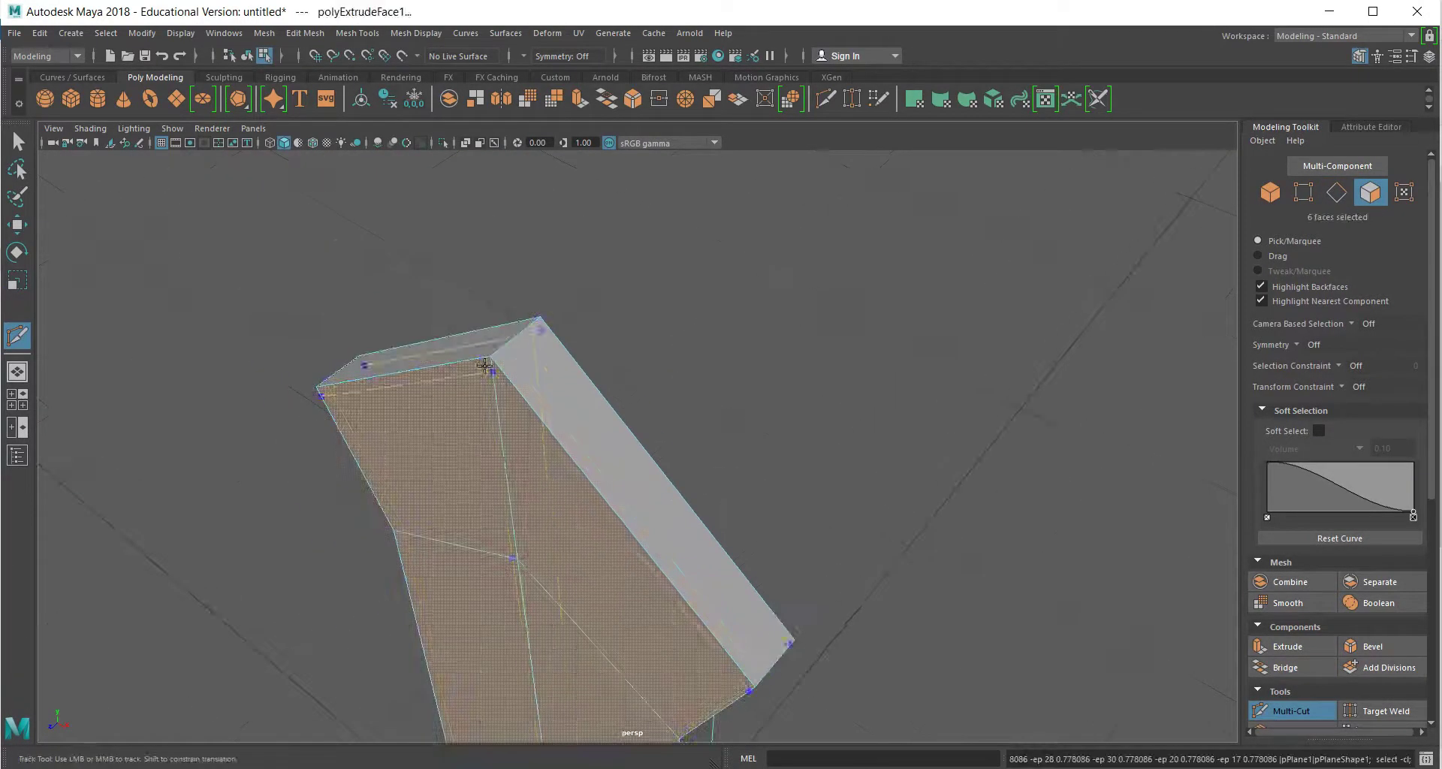
click(493, 365)
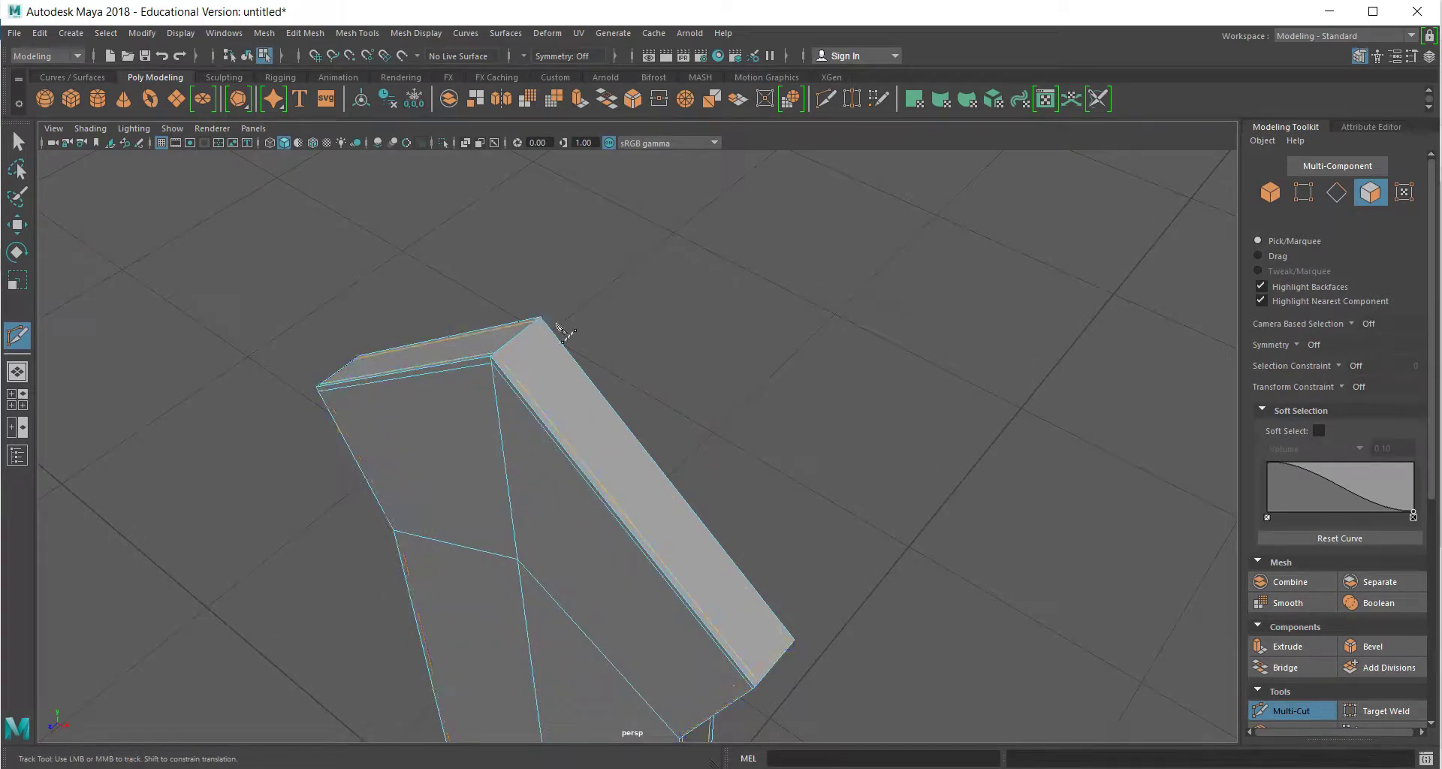
alt+drag(494, 365, 899, 486)
click(778, 245)
key(1)
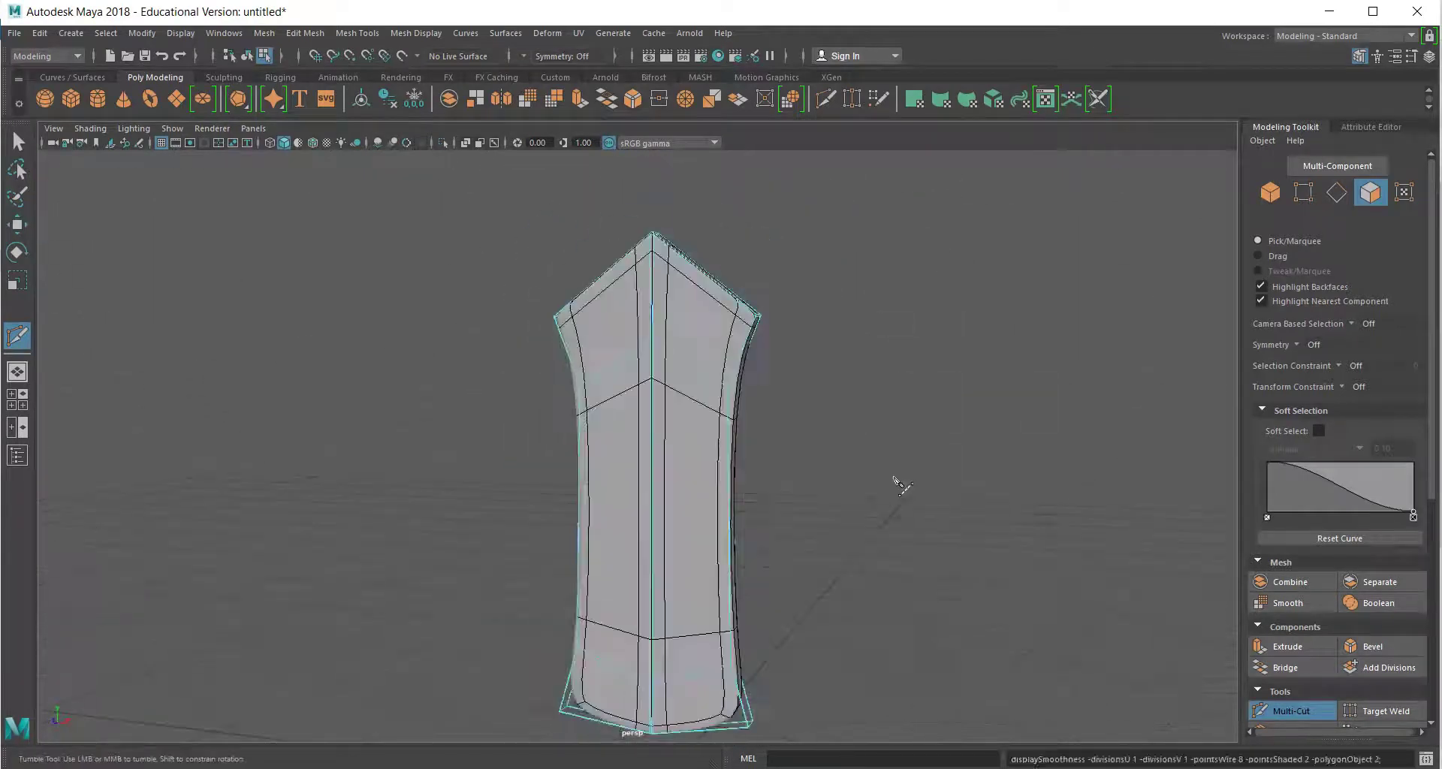
Select edge loops along the blade and adjust them with the Scale tool.
alt+right_drag(898, 486, 805, 534)
alt+drag(805, 534, 862, 526)
double_click(802, 496)
shift+drag(627, 610, 627, 610)
alt+drag(627, 610, 684, 473)
key(r)
click(802, 525)
alt+drag(802, 525, 399, 448)
Add further Multi-Cut edges around the blade's pointed top to sharpen its corners.
click(1258, 691)
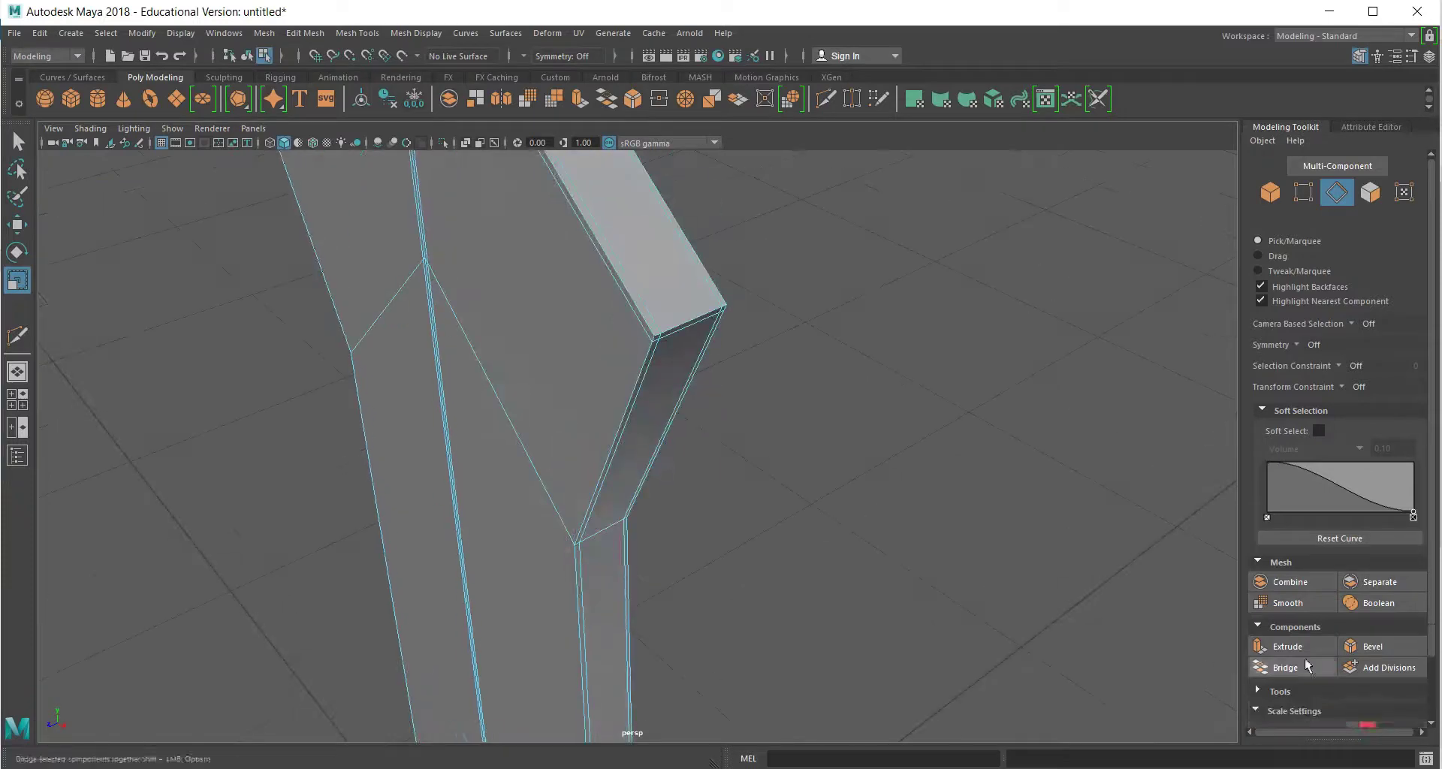
click(1305, 725)
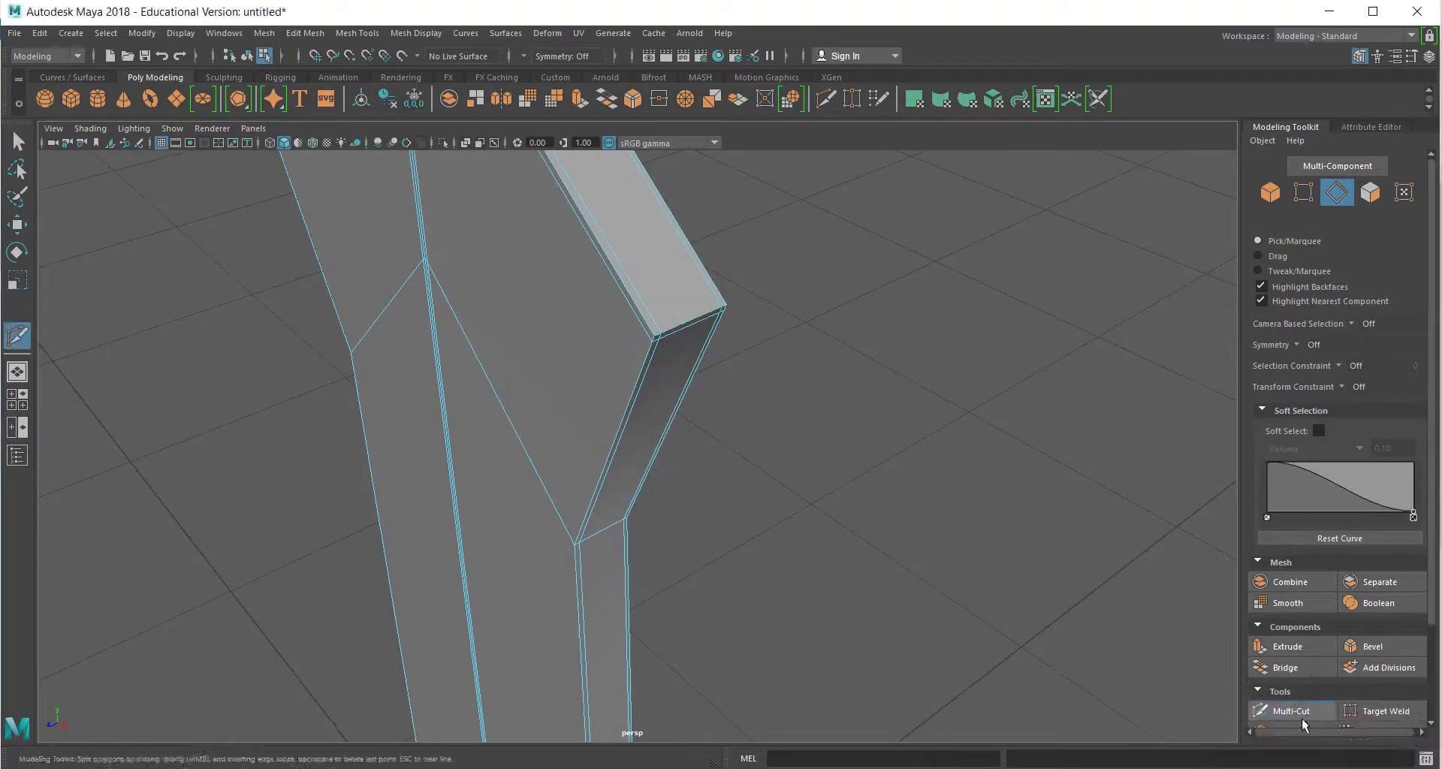
alt+drag(736, 308, 640, 346)
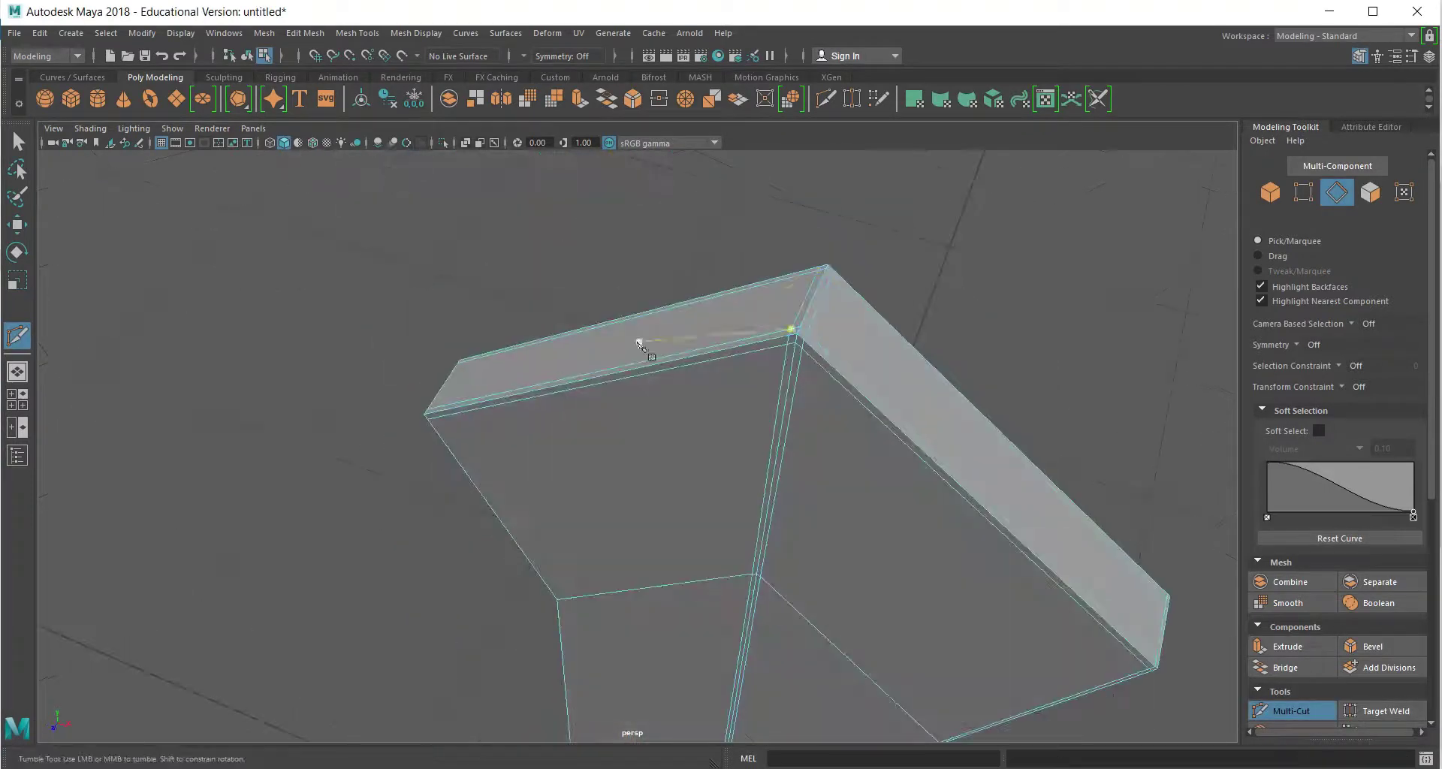
alt+drag(464, 365, 432, 205)
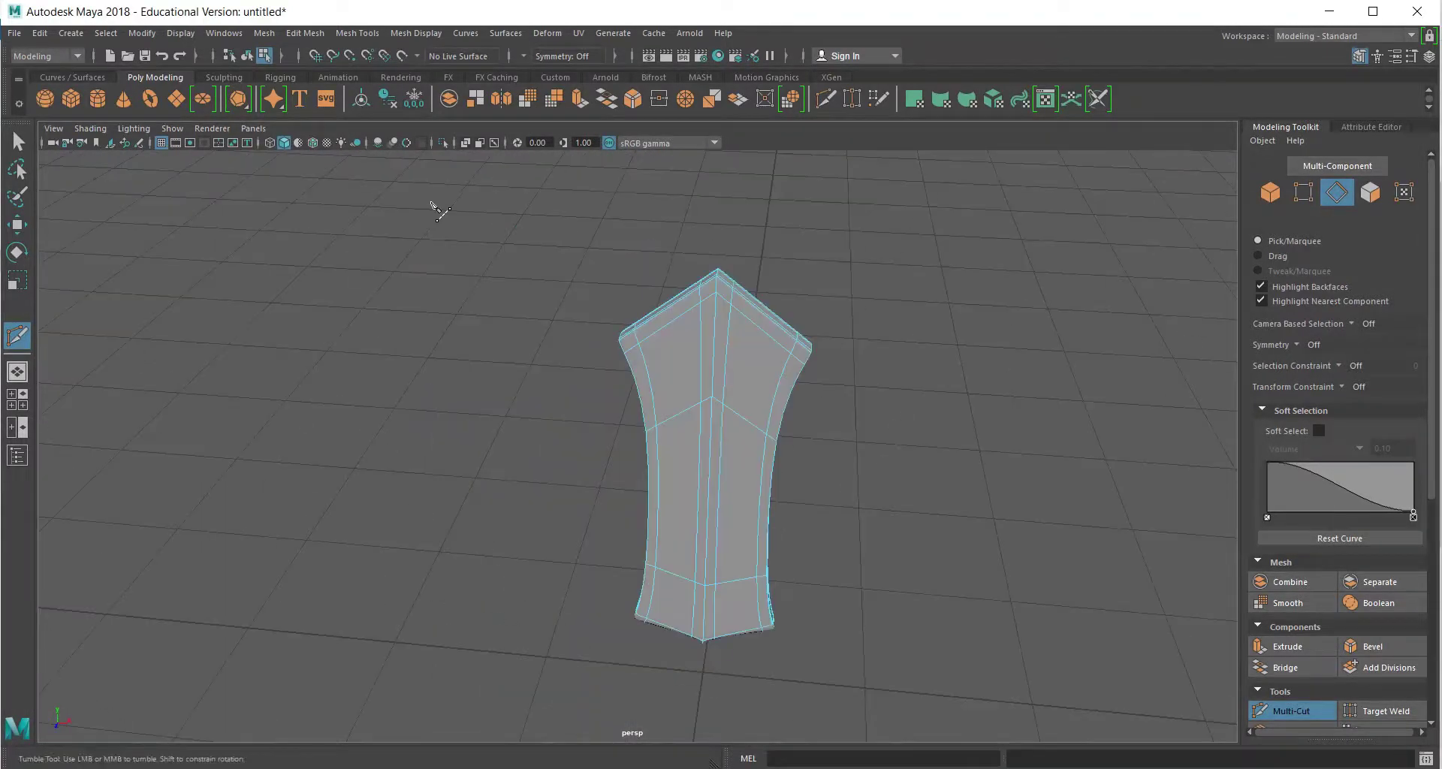
Import the props texture sheet as an image plane in the front view and move it behind the blade.
scroll(798, 315, up, 3)
key(space)
click(110, 455)
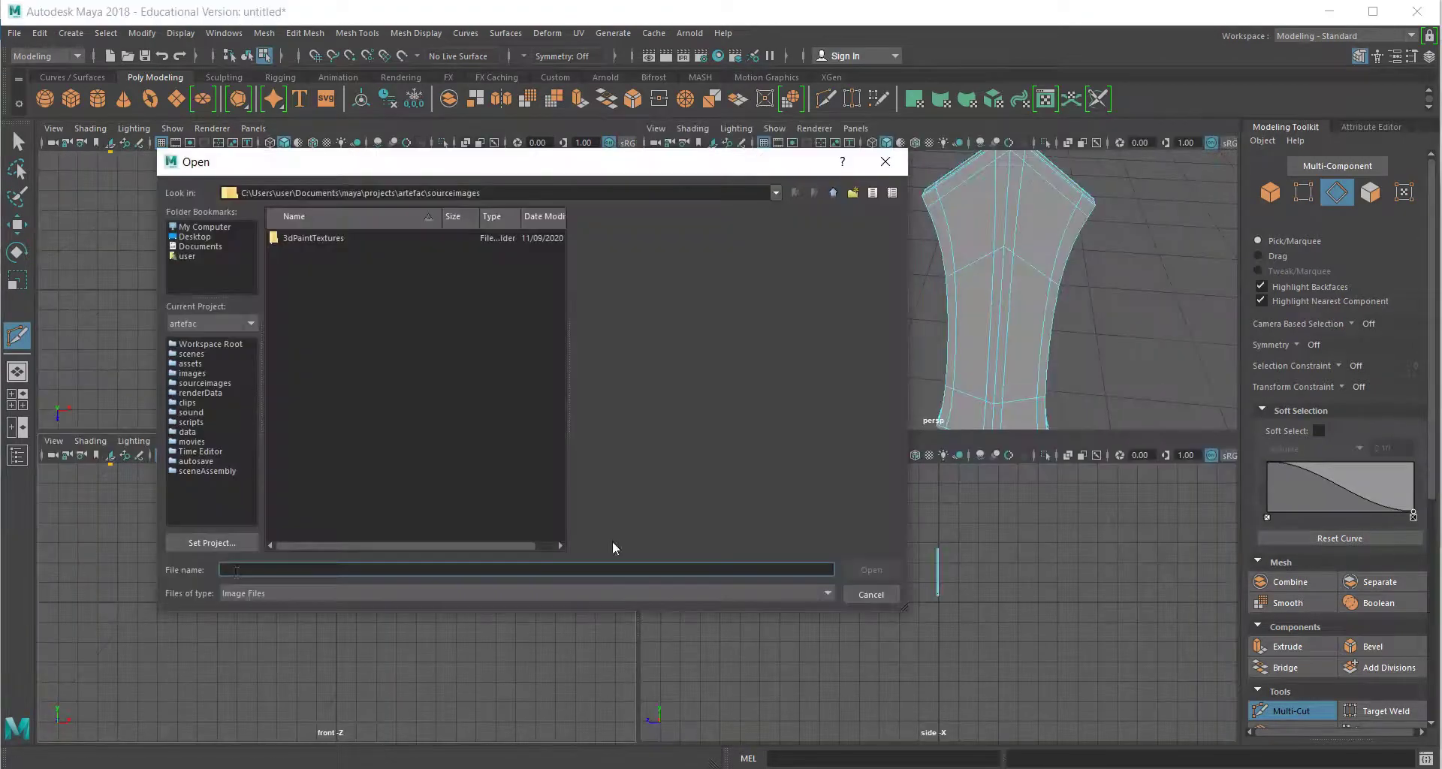
click(110, 456)
double_click(319, 332)
key(w)
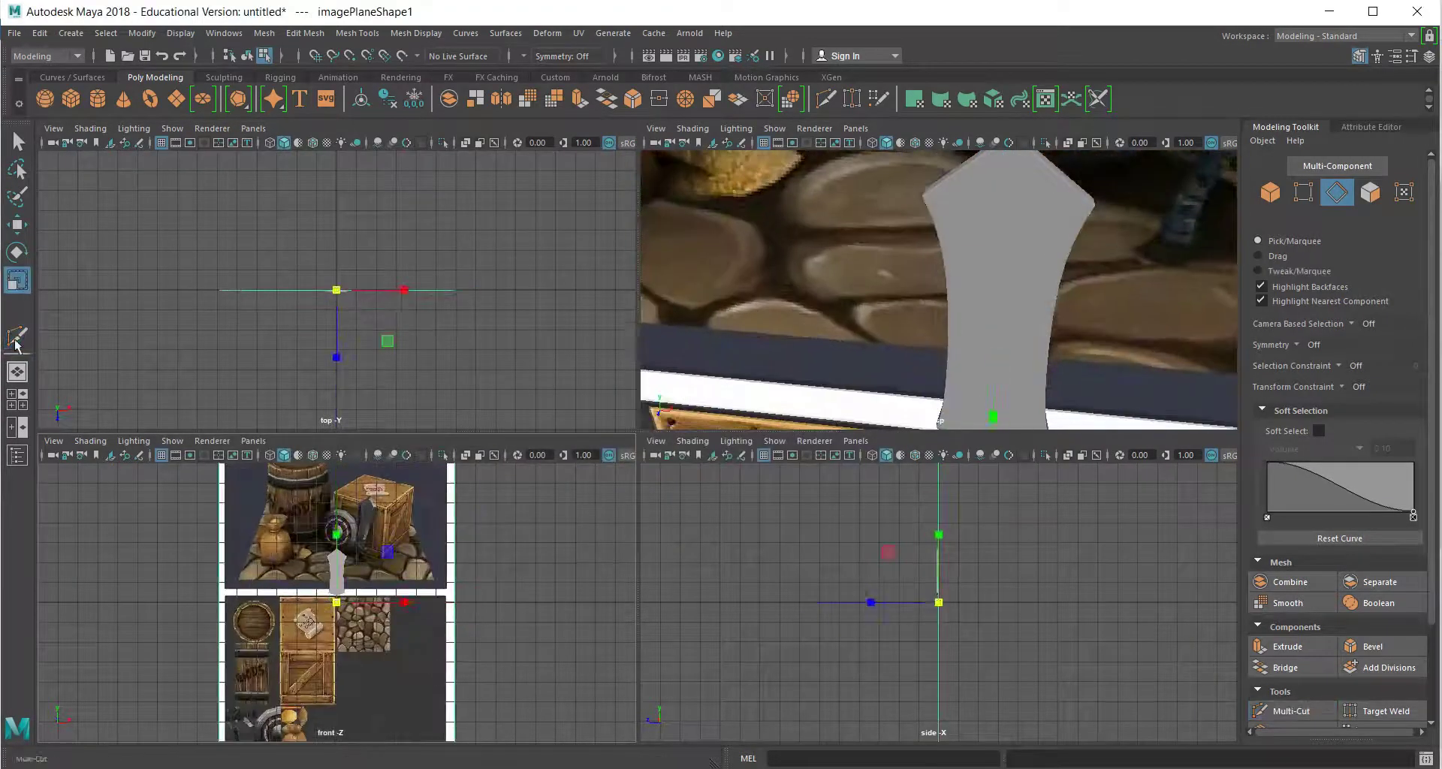
drag(954, 629, 1046, 631)
key(space)
Turn off the blade's smooth preview and delete the faces of its flared bottom section.
scroll(969, 392, up, 3)
alt+drag(969, 392, 809, 520)
key(F8)
key(1)
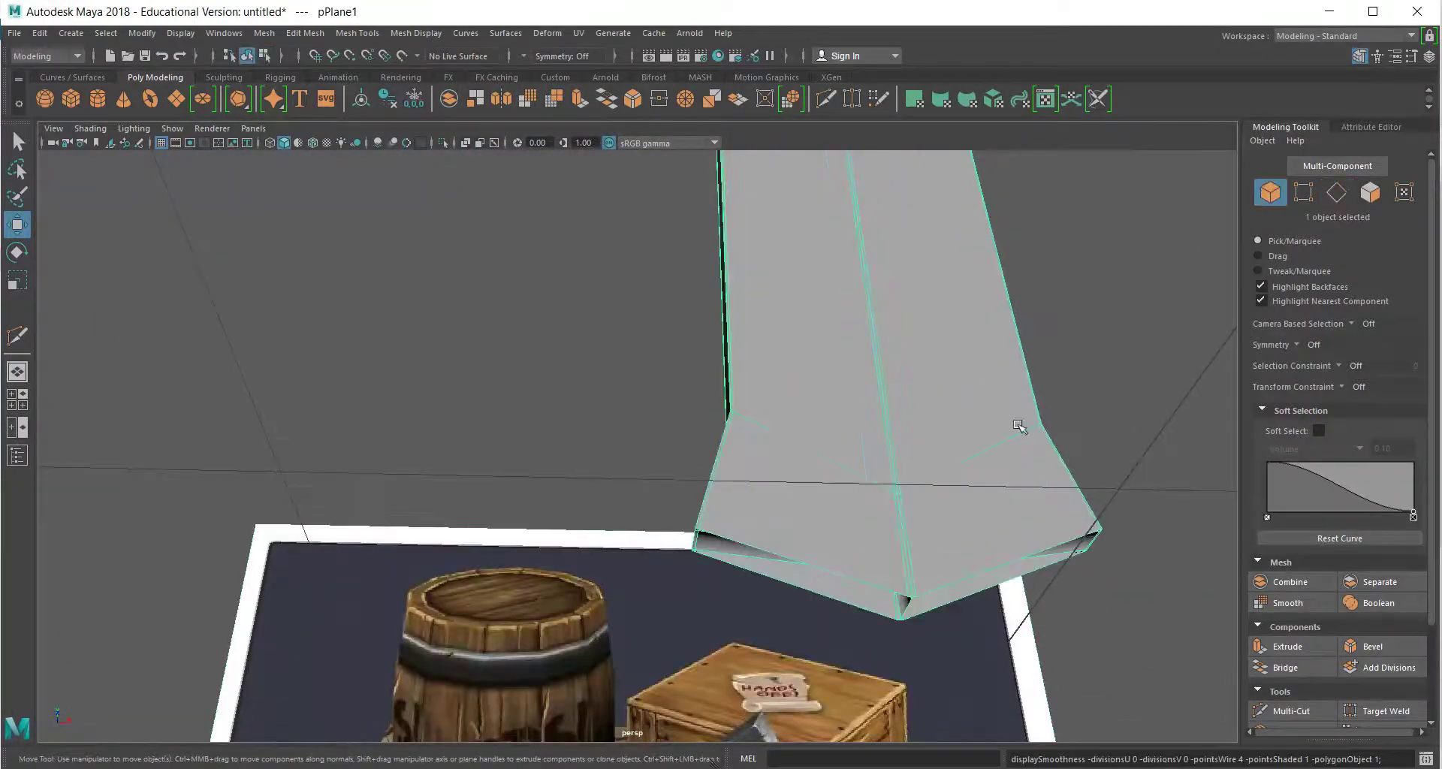
alt+drag(1018, 425, 970, 425)
click(616, 439)
shift+click(761, 389)
key(Delete)
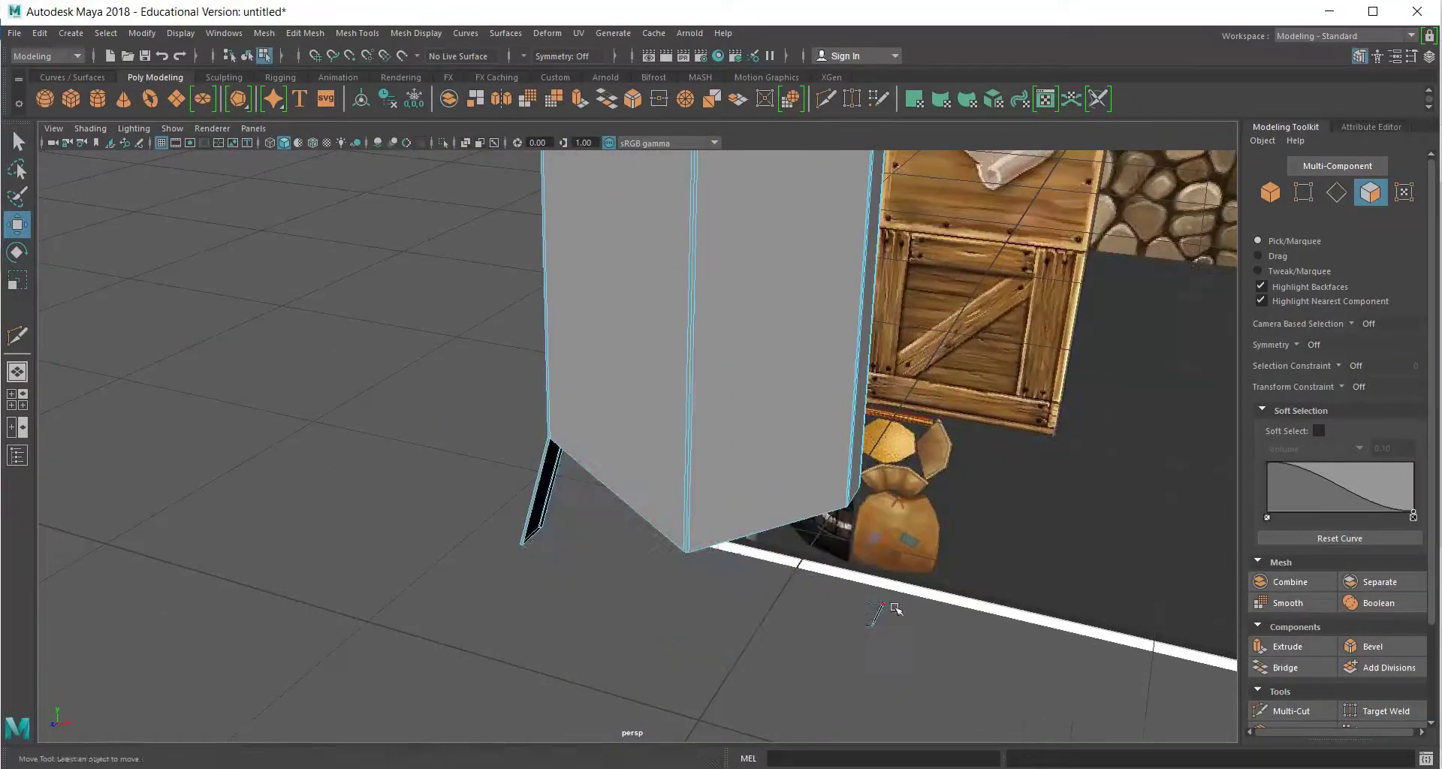
Remove the leftover side pieces at the blade's bottom and raise the centre bottom vertices to level the end.
drag(374, 477, 580, 588)
alt+drag(580, 588, 832, 481)
drag(781, 432, 784, 392)
Load the props texture sheet into the file texture on lambert2's colour and assign that material to all blade faces.
drag(887, 460, 436, 432)
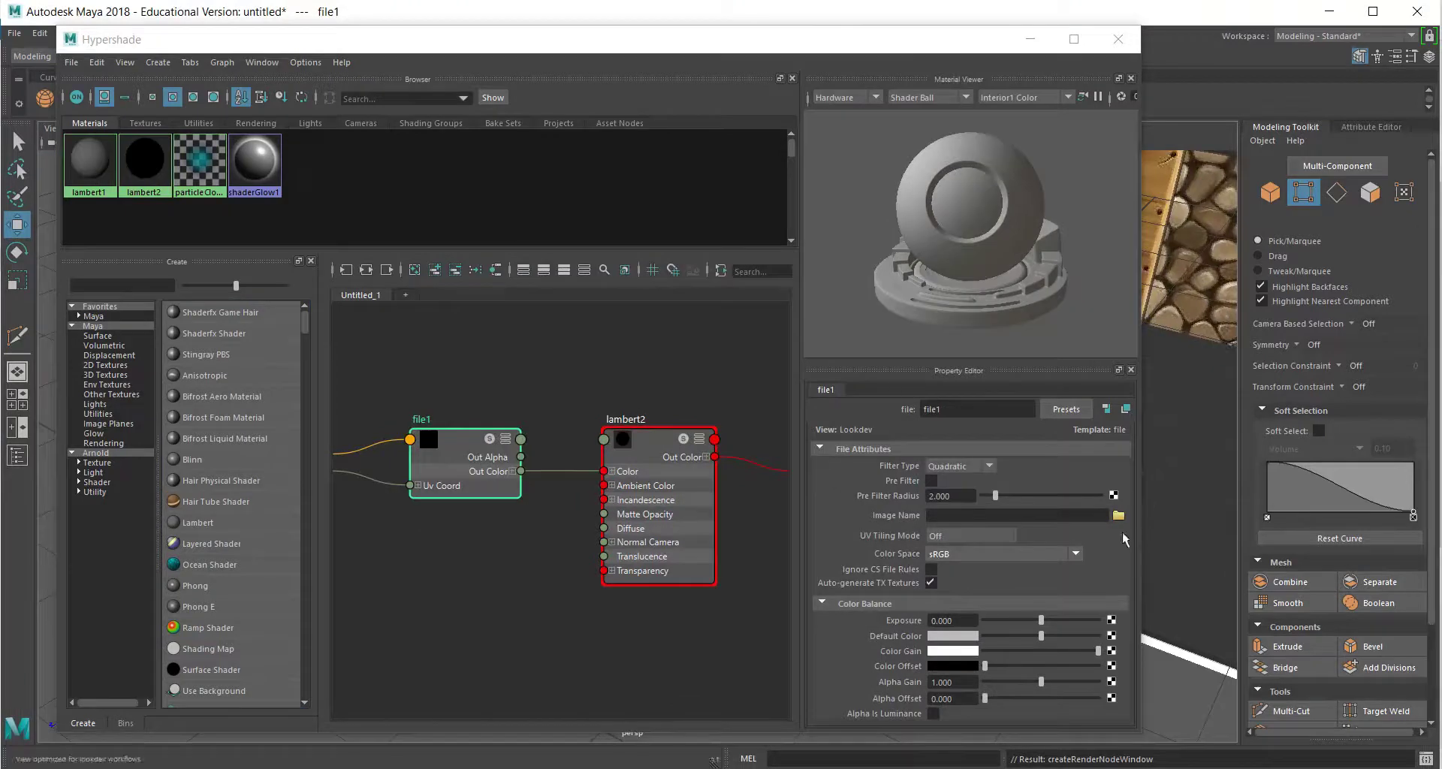
click(1119, 516)
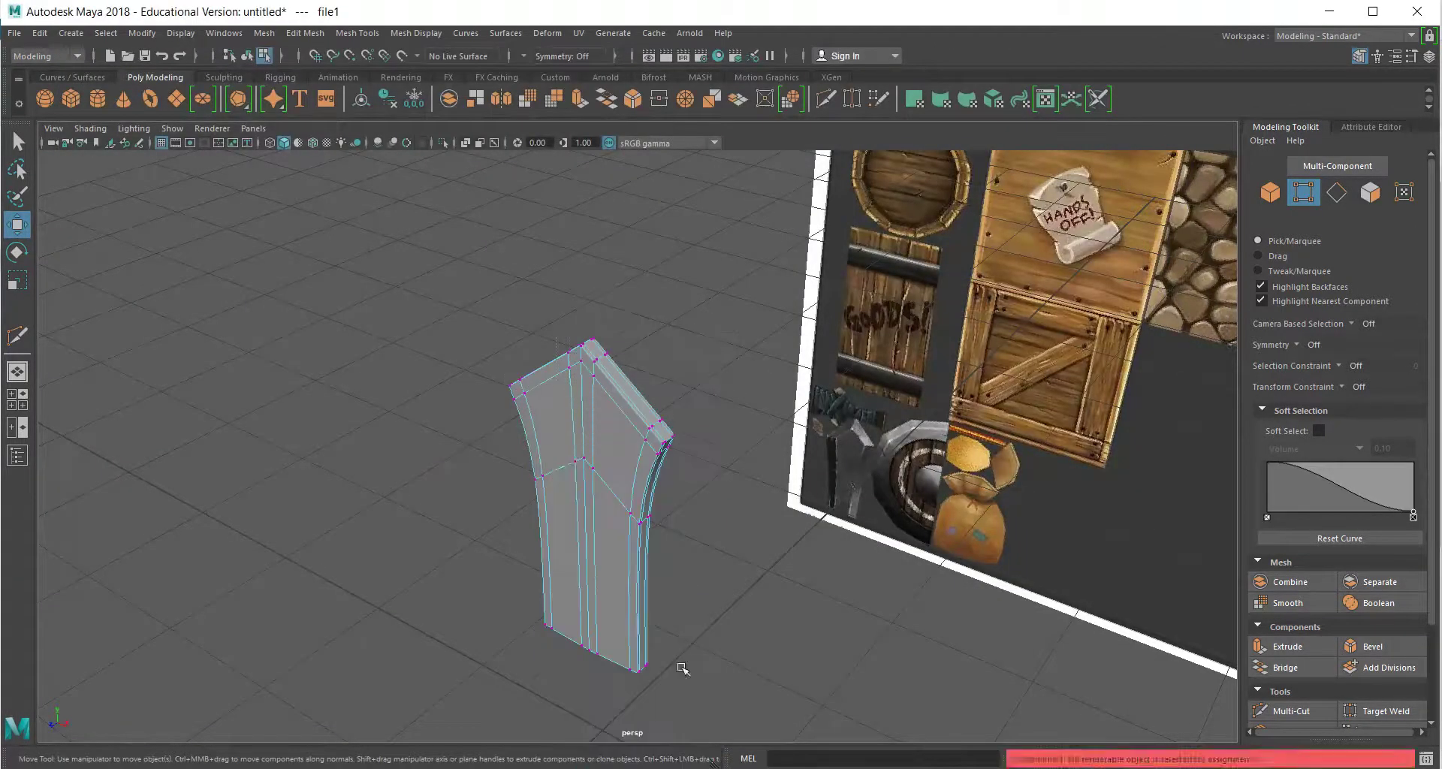
drag(683, 669, 413, 251)
click(1370, 193)
drag(368, 363, 706, 680)
right_click(589, 360)
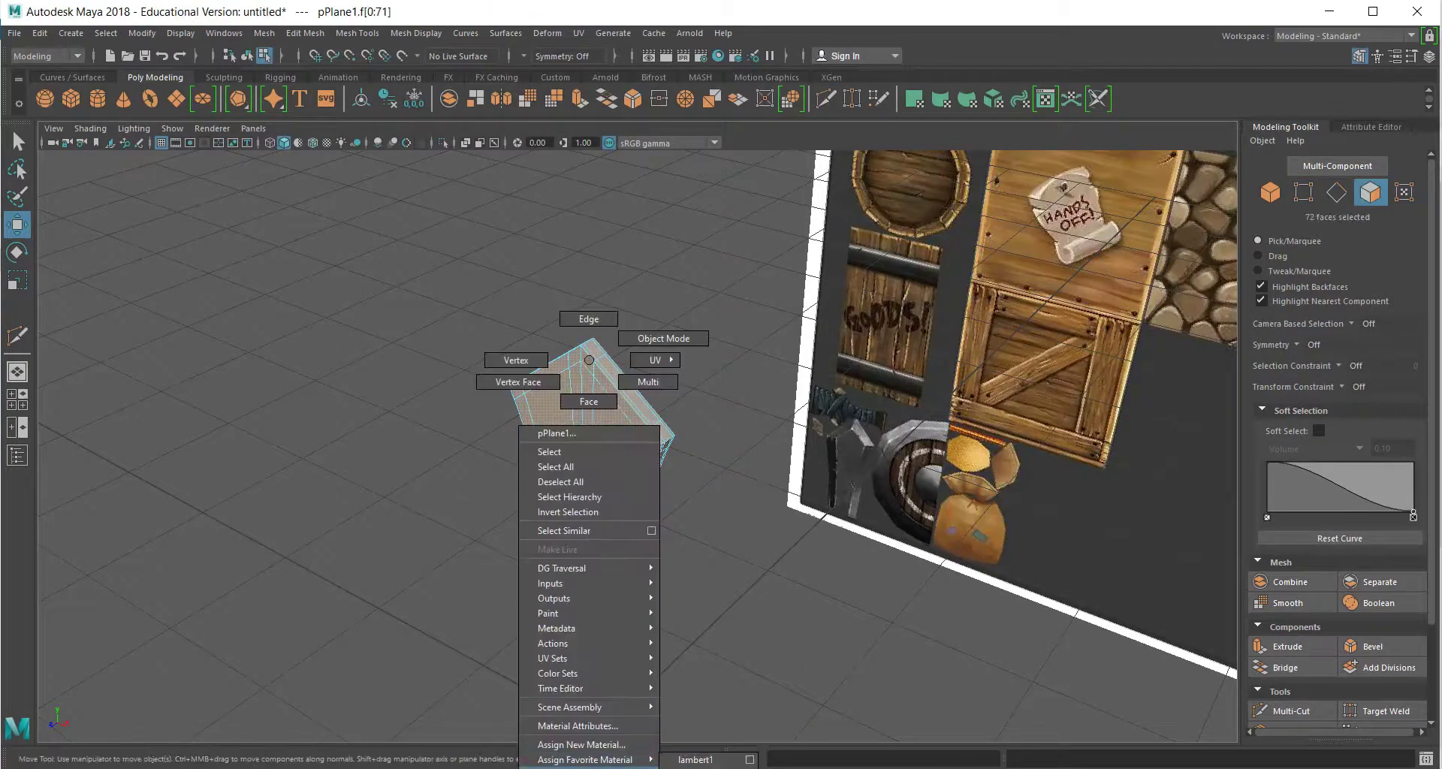
mouse_move(589, 359)
alt+mouse_down()
mouse_move(505, 232)
mouse_move(473, 296)
mouse_move(631, 191)
mouse_move(583, 375)
alt+mouse_up()
right_drag(582, 376, 554, 728)
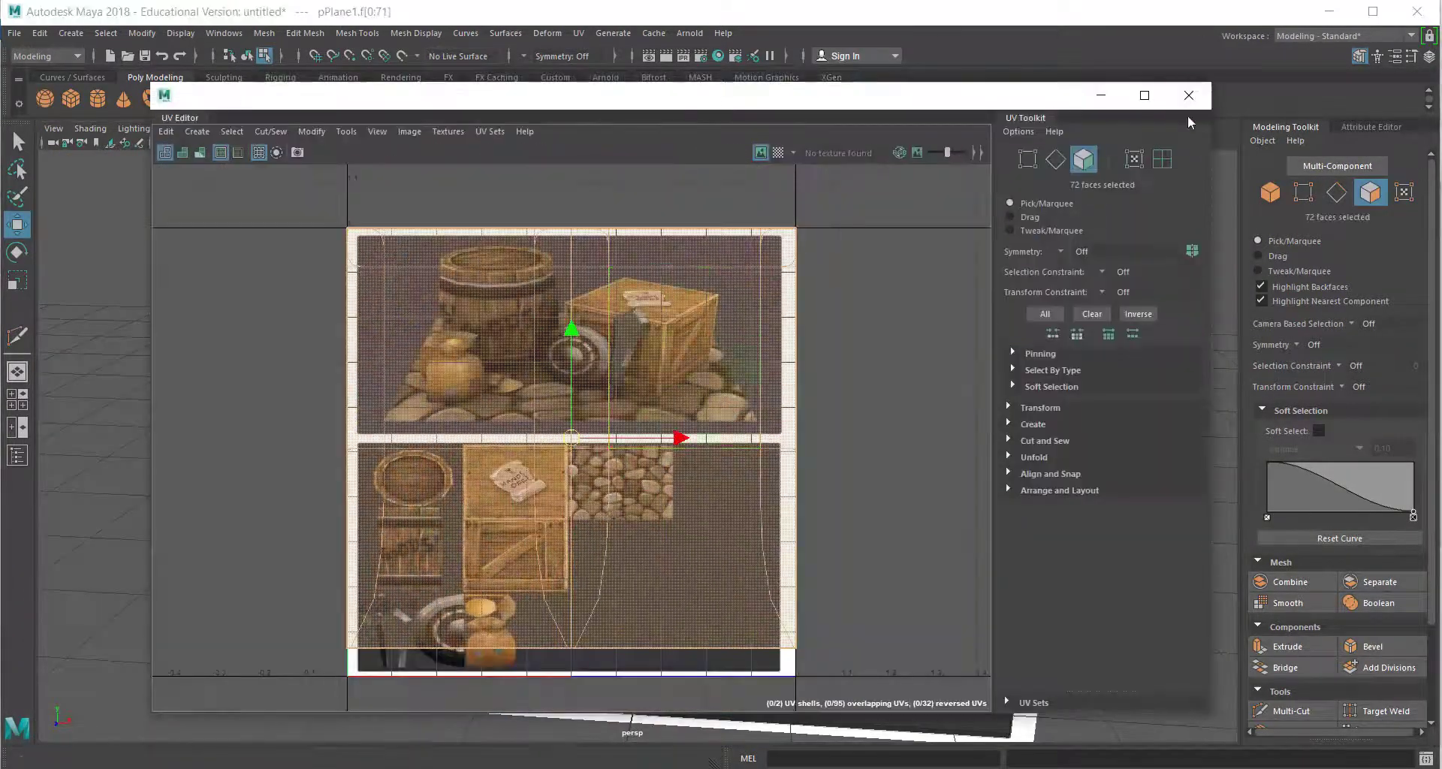
click(1188, 96)
right_drag(580, 360, 616, 740)
Reproject the UVs of the selected blade faces and move the shell over the sword blade in the texture.
shift+right_drag(646, 481, 676, 593)
click(1046, 100)
key(w)
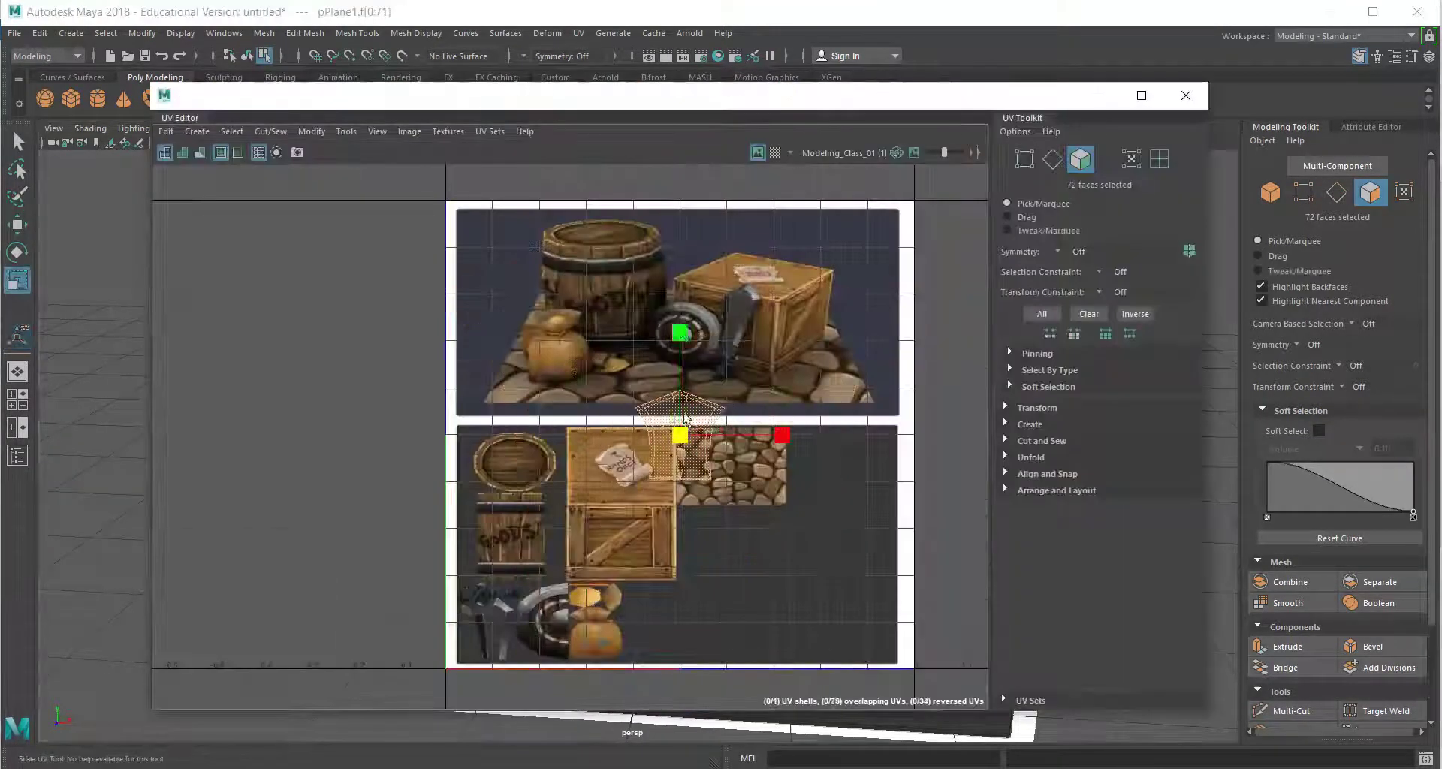
scroll(811, 454, up, 3)
alt+middle_drag(812, 454, 571, 316)
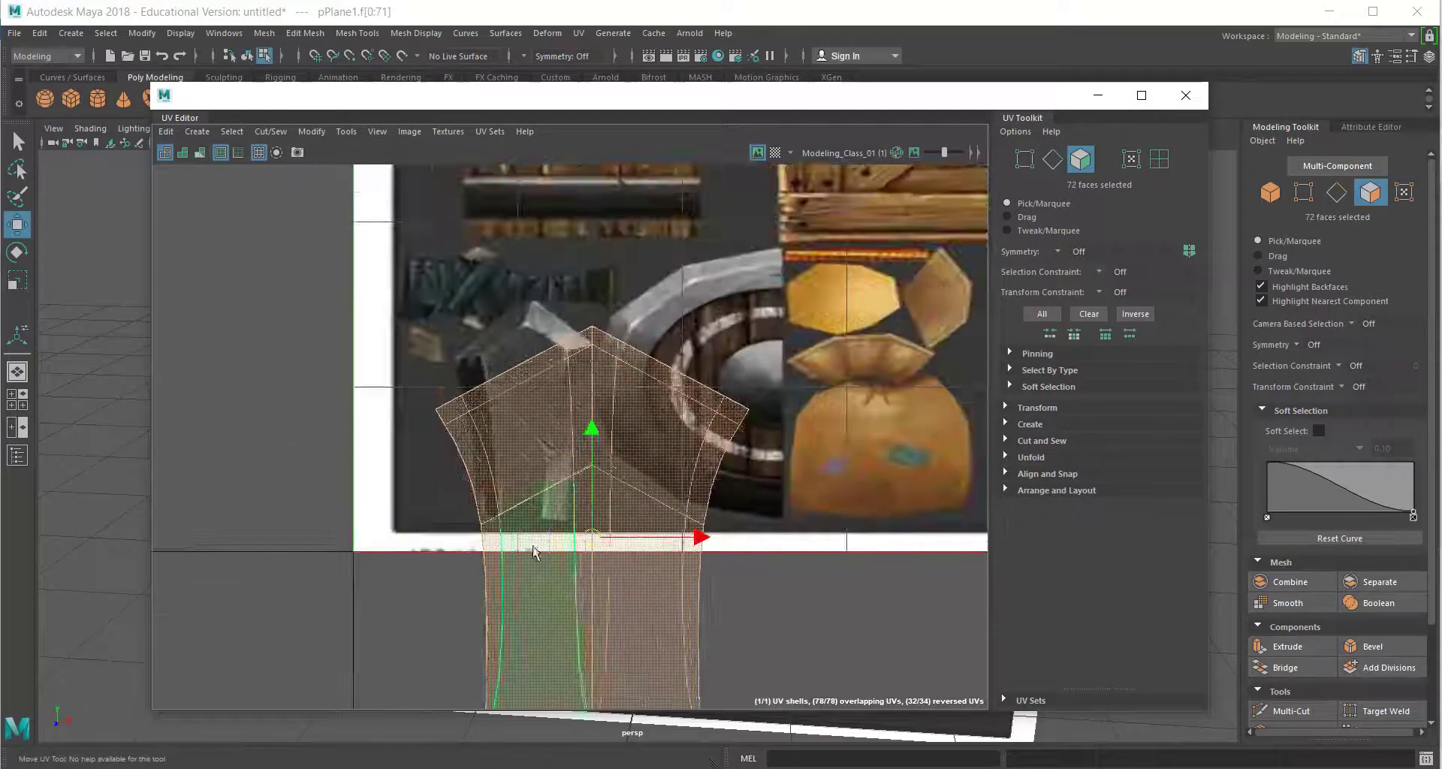
drag(599, 525, 472, 438)
Scale and nudge the UV shell until it fits the grey sword-blade piece, and close the UV Editor.
key(r)
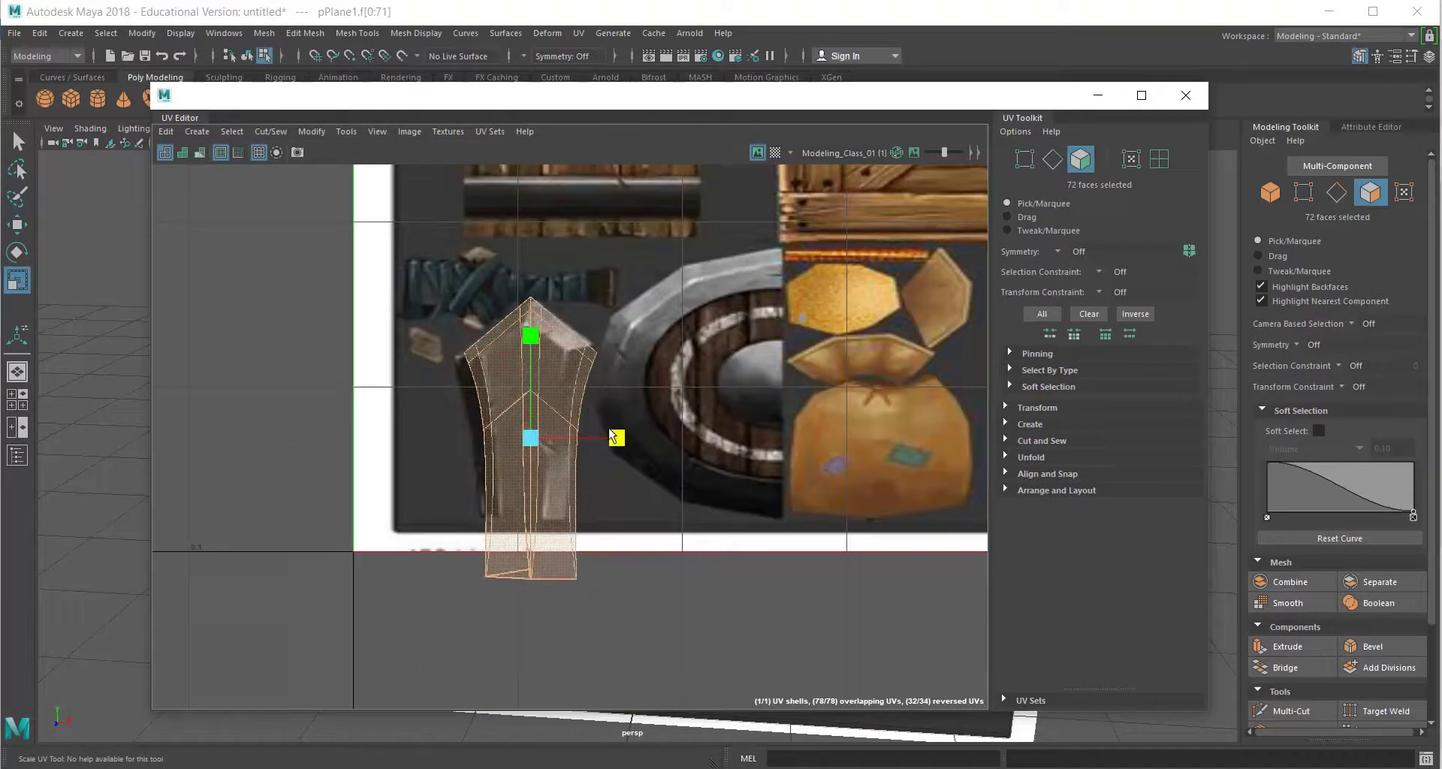
scroll(482, 411, up, 2)
mouse_move(550, 305)
mouse_down()
mouse_move(554, 341)
mouse_move(554, 323)
mouse_move(538, 342)
mouse_move(538, 300)
mouse_up()
key(w)
click(18, 281)
key(w)
drag(646, 421, 661, 421)
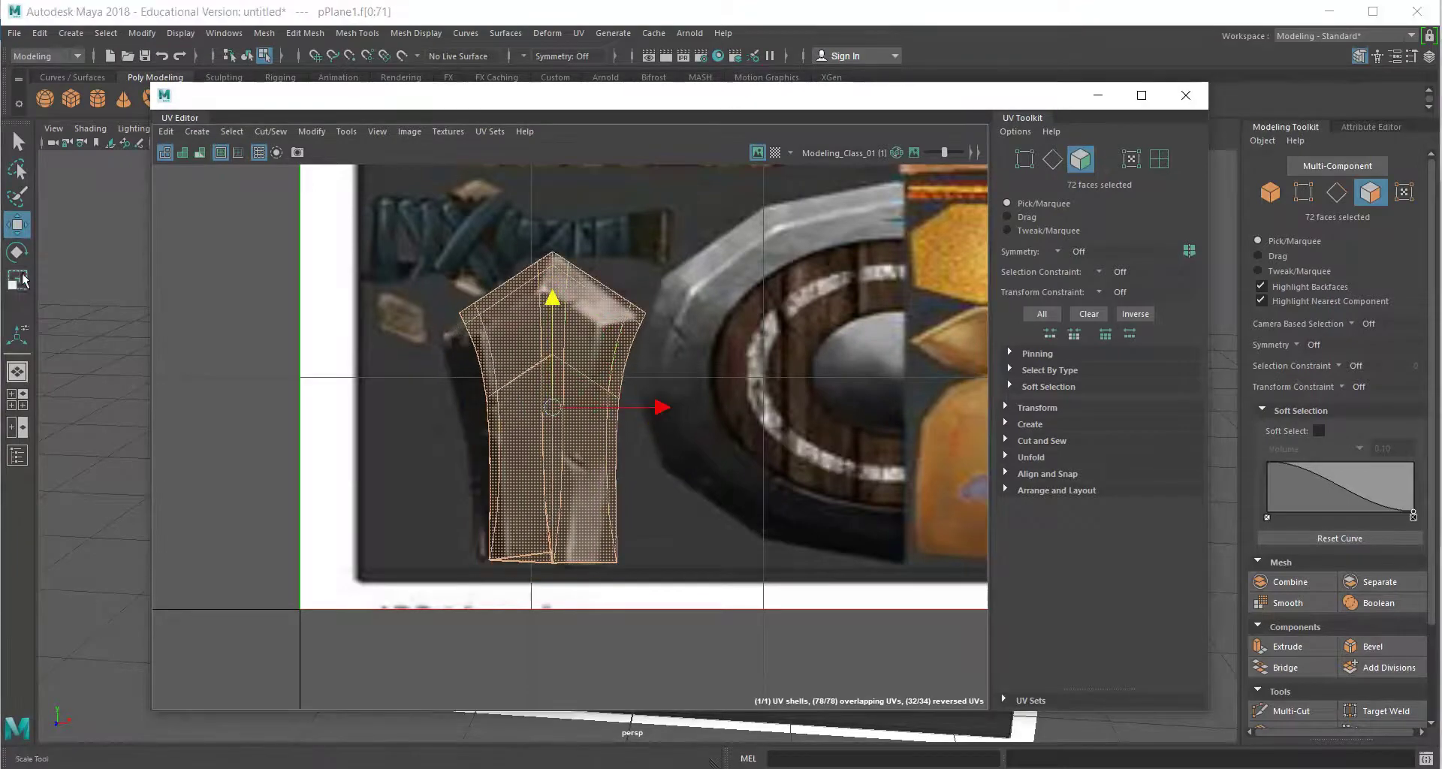
click(18, 281)
click(888, 438)
click(1186, 95)
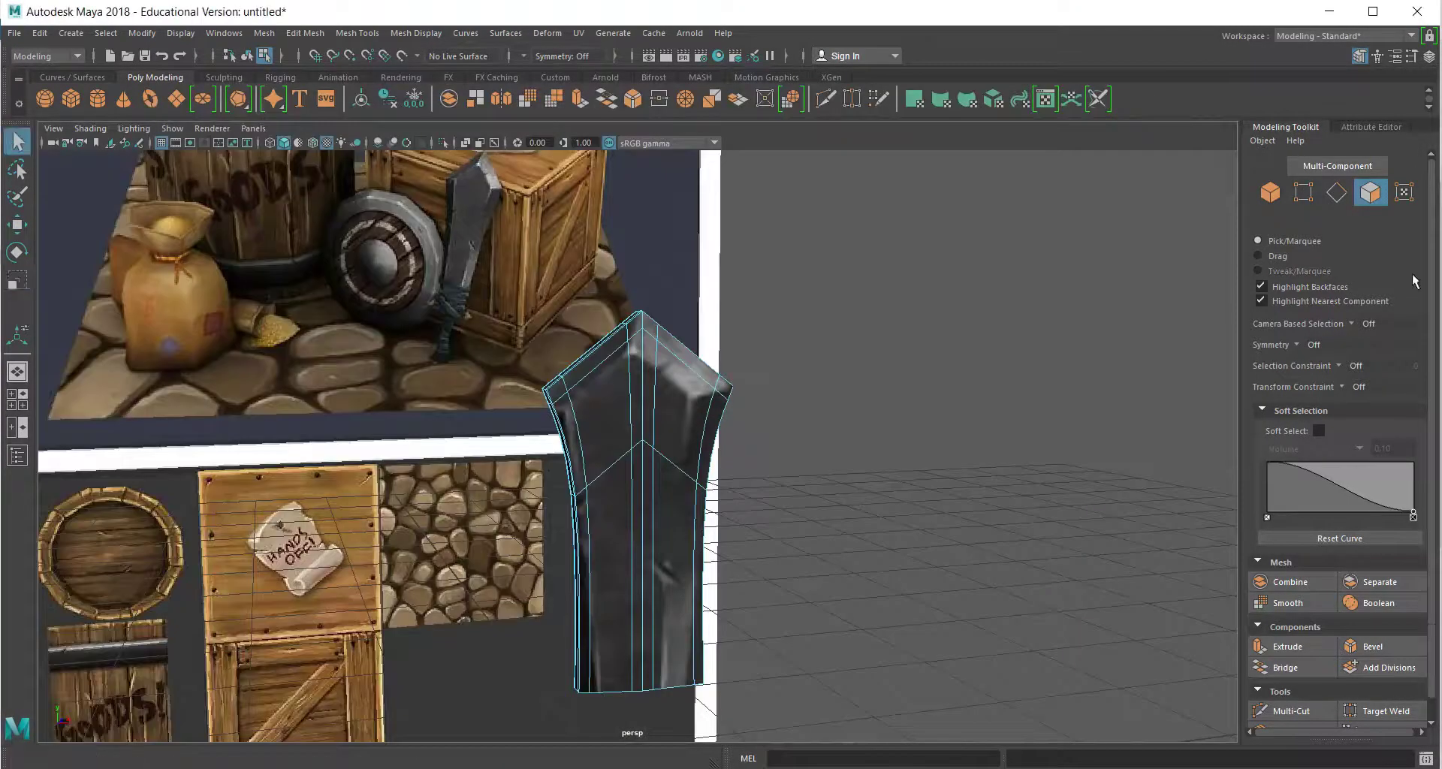
Return the blade to object mode and save the scene as w.mb.
key(F8)
alt+drag(827, 526, 659, 502)
key(1)
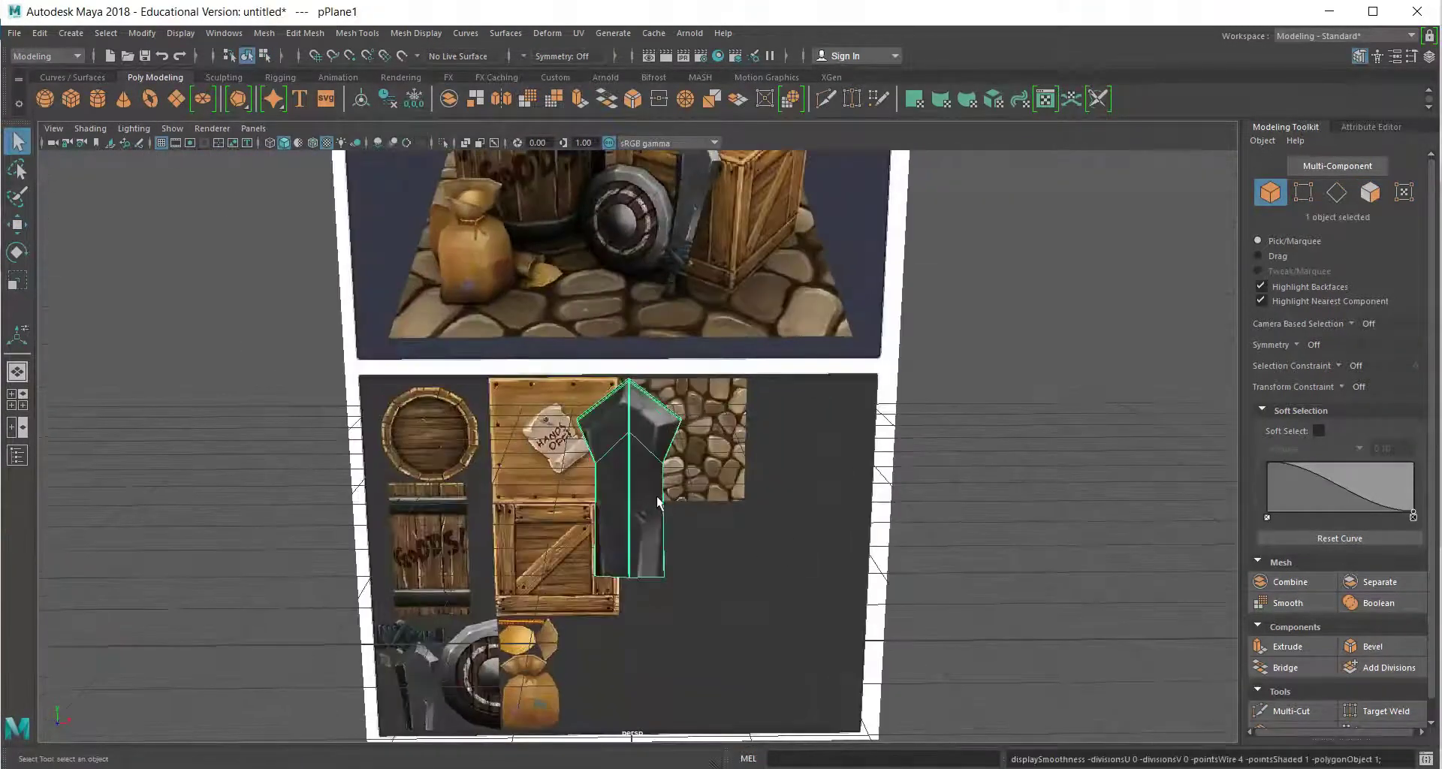
click(14, 33)
click(45, 109)
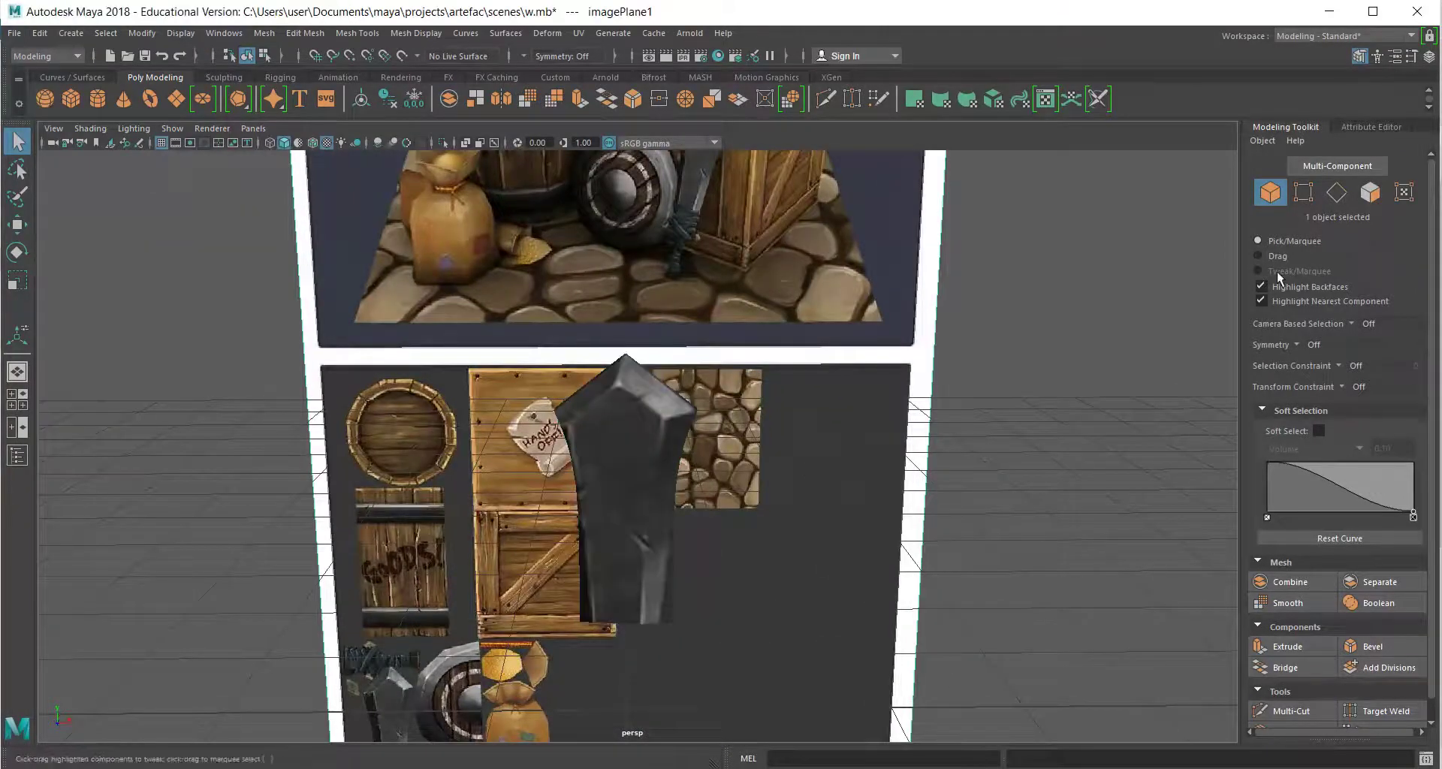
Create a second polygon plane and switch to the Maya Classic workspace.
alt+drag(571, 248, 371, 223)
scroll(377, 241, up, 3)
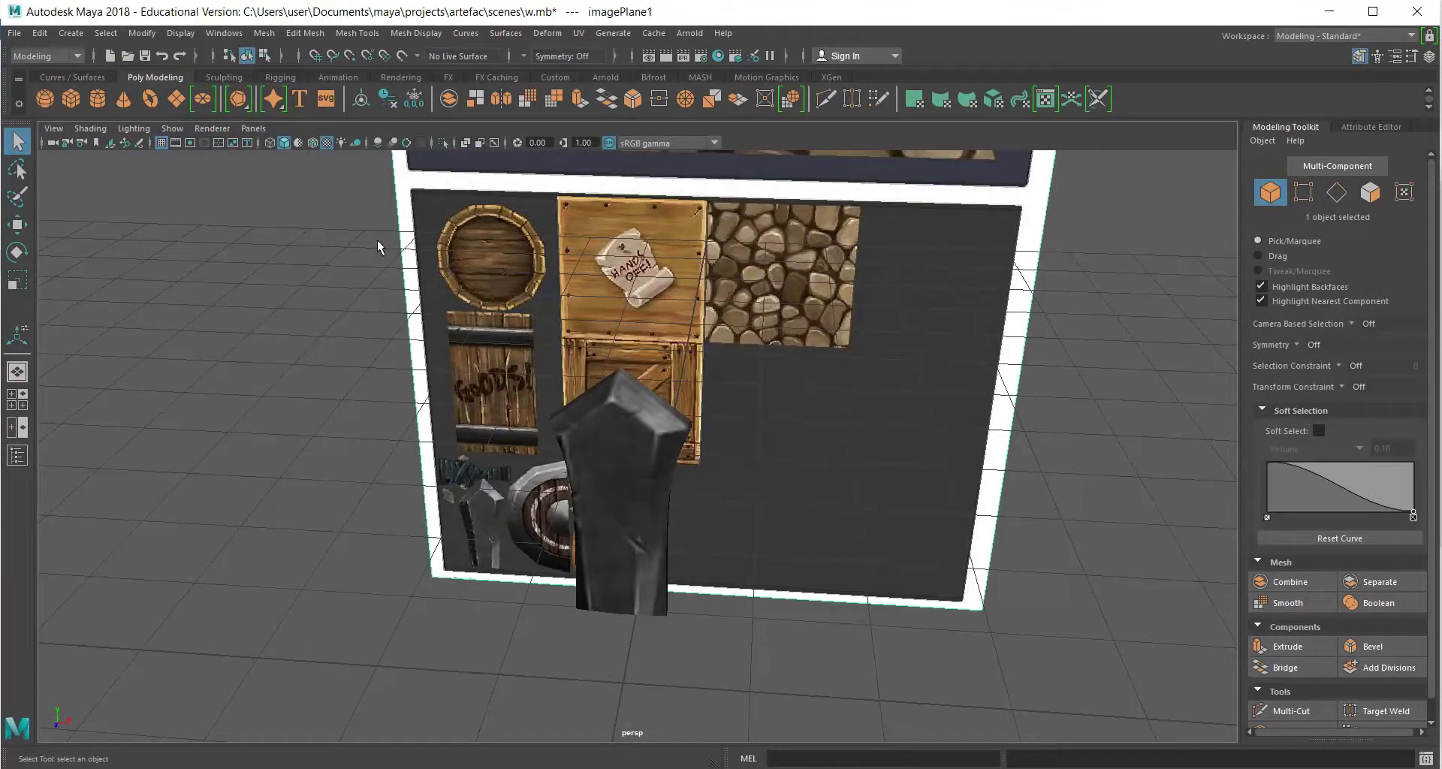
click(175, 98)
click(1344, 35)
click(1323, 46)
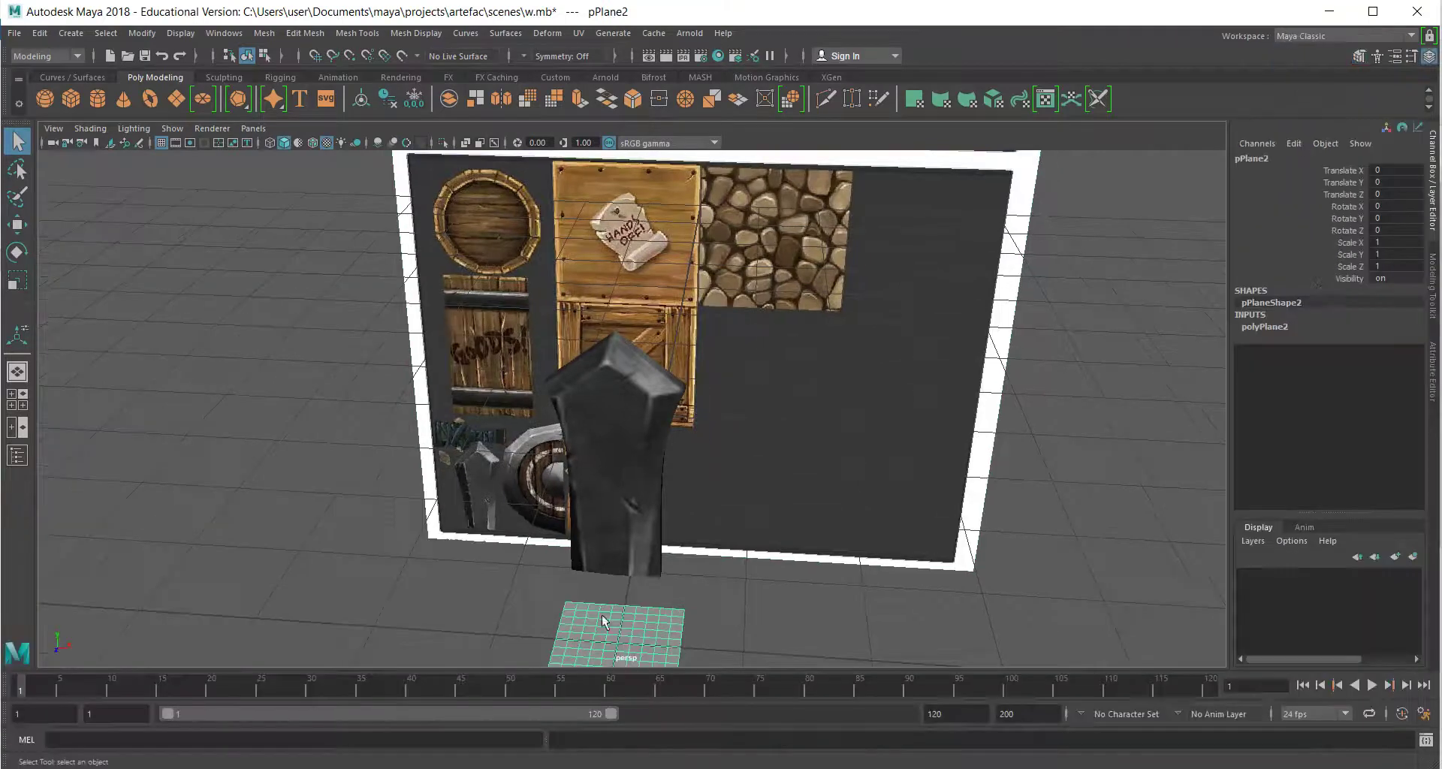
Set the new plane's width and height subdivisions to 2.
click(1265, 327)
click(1383, 362)
click(1394, 374)
text(2)
click(992, 572)
Stand the new plane upright about X and move it above the blade, returning to the Modeling - Standard workspace.
click(606, 654)
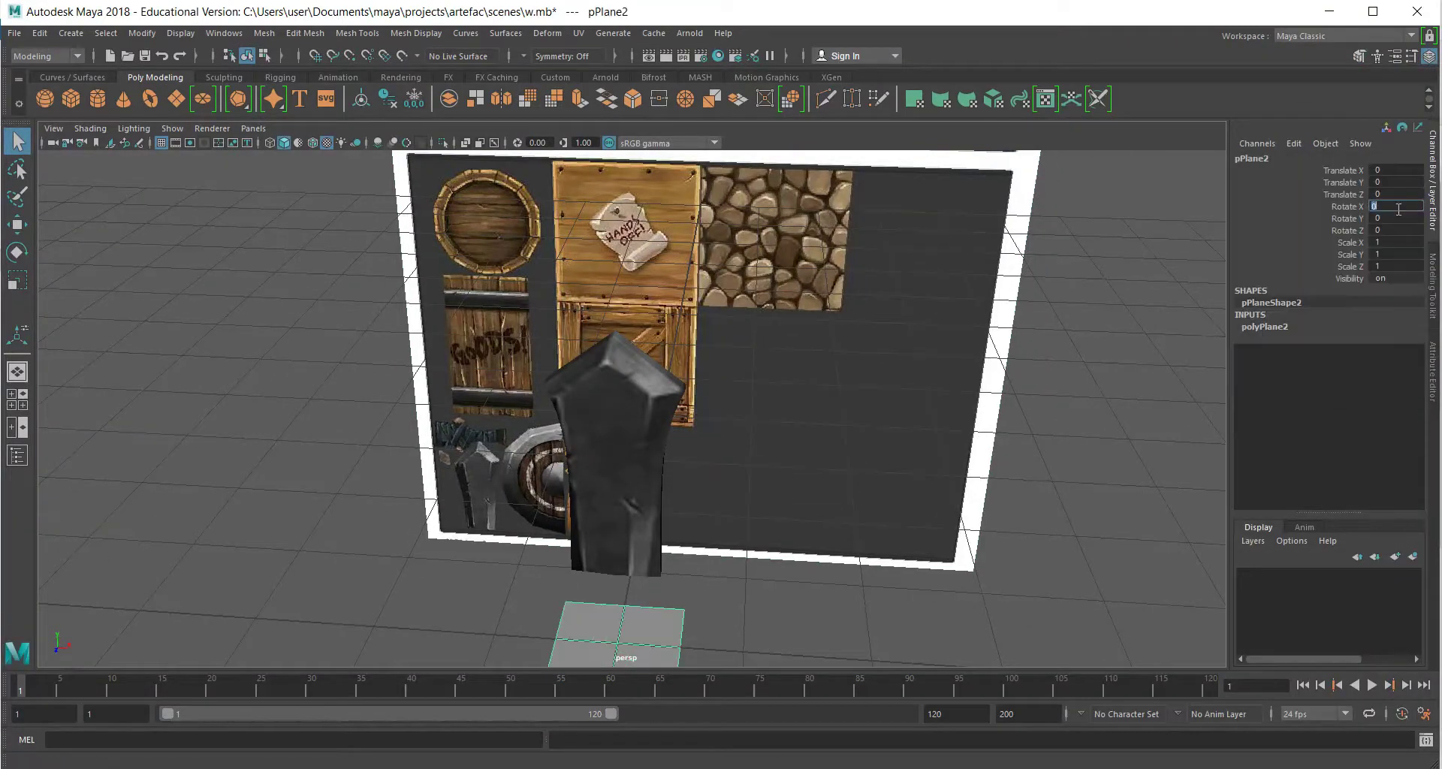
key(w)
click(1344, 35)
click(1323, 73)
drag(623, 638, 611, 218)
scroll(964, 363, up, 3)
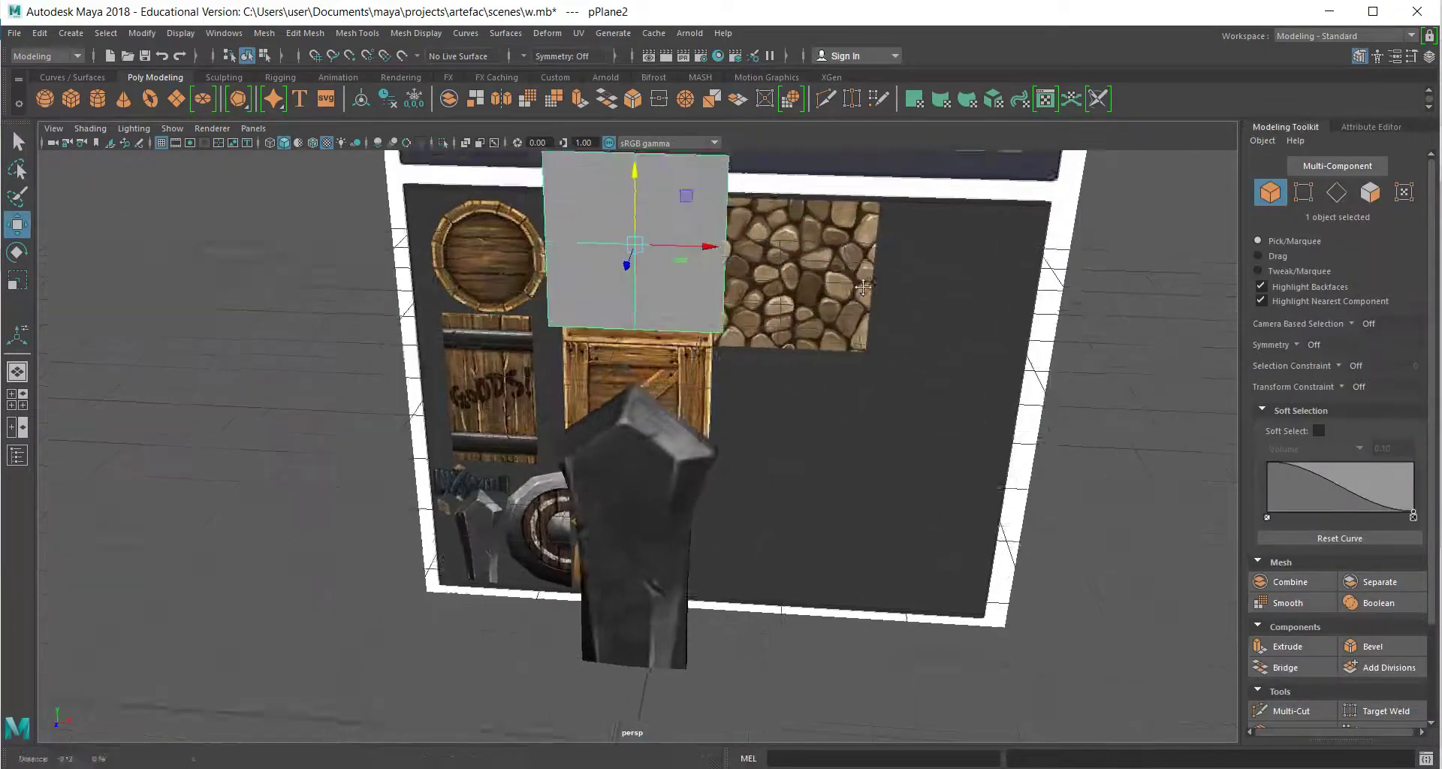
Scale the upright plane's bottom vertices inward along X to taper its lower end.
click(1306, 191)
shift+click(666, 409)
key(r)
drag(822, 413, 679, 415)
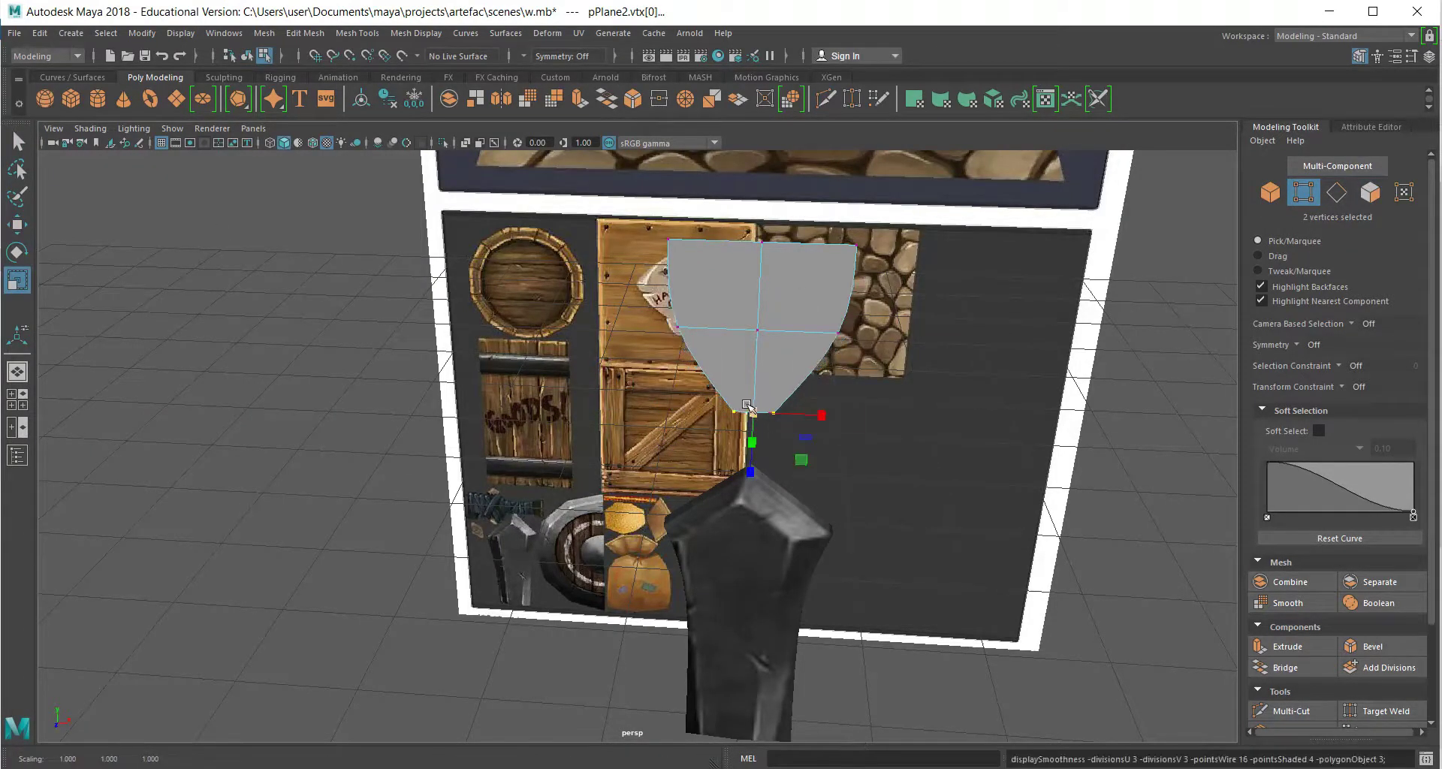
Insert a horizontal edge loop across the tapered lower section of the plane with Multi-Cut.
scroll(745, 401, up, 2)
click(1291, 711)
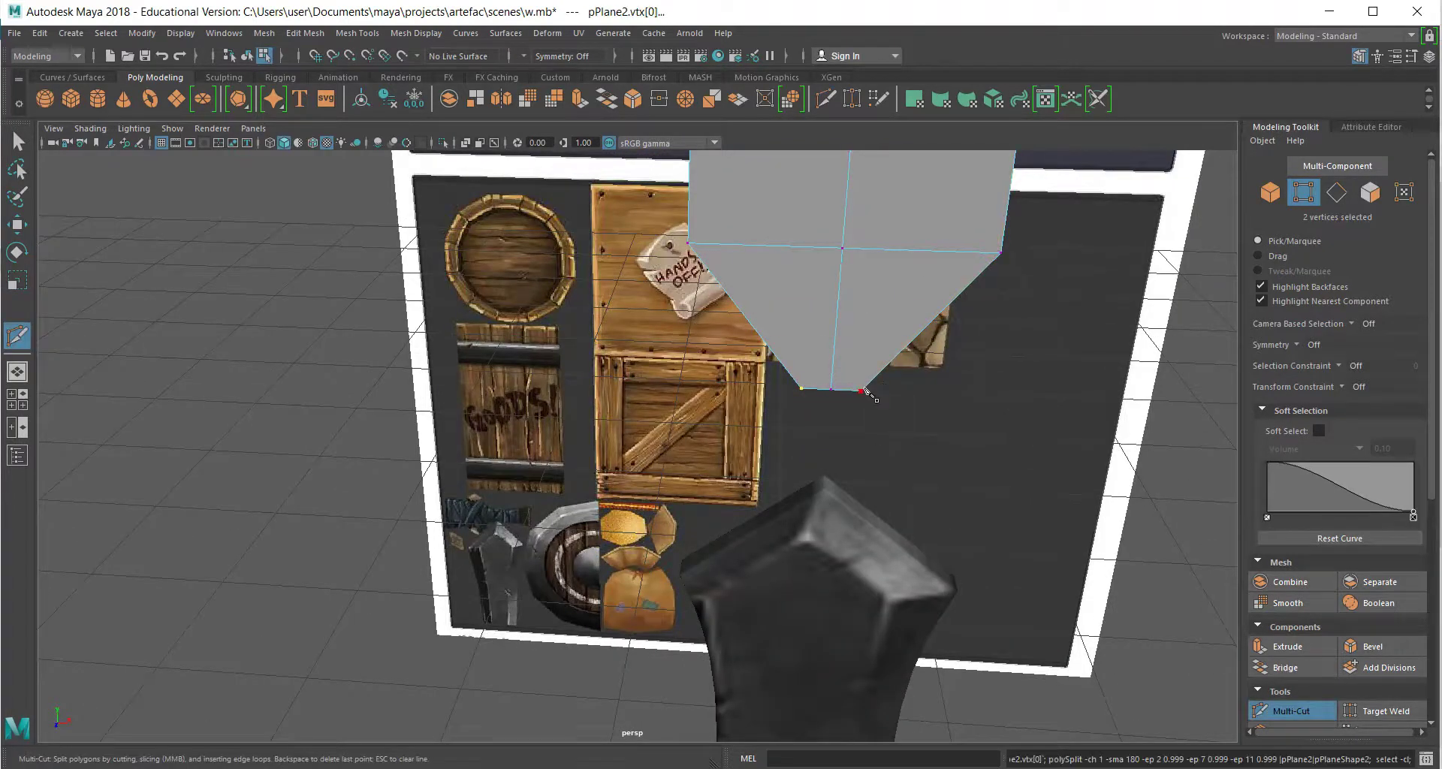
alt+middle_drag(937, 347, 912, 452)
key(F10)
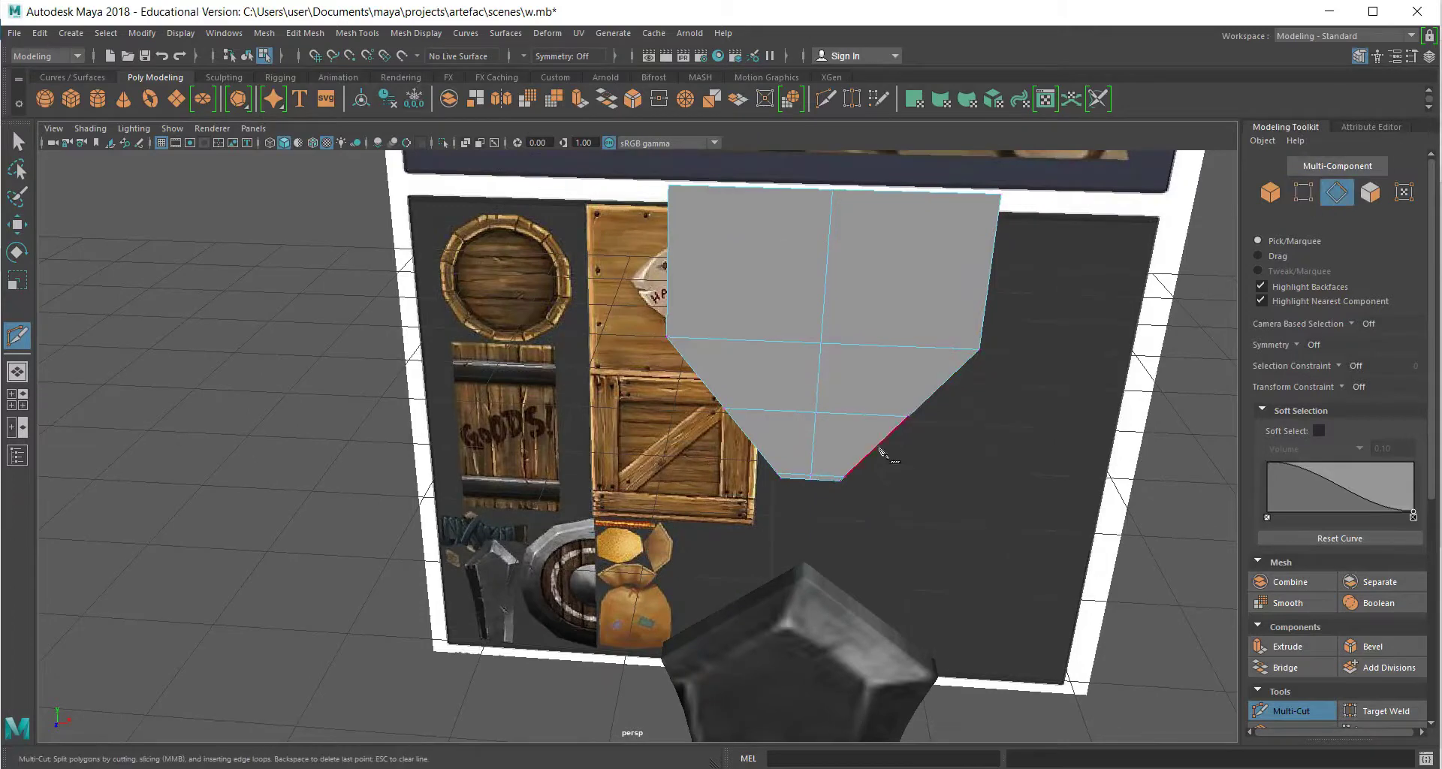
Try to scale the edges at the plane's lower end inward and undo the attempt.
key(q)
click(885, 446)
key(r)
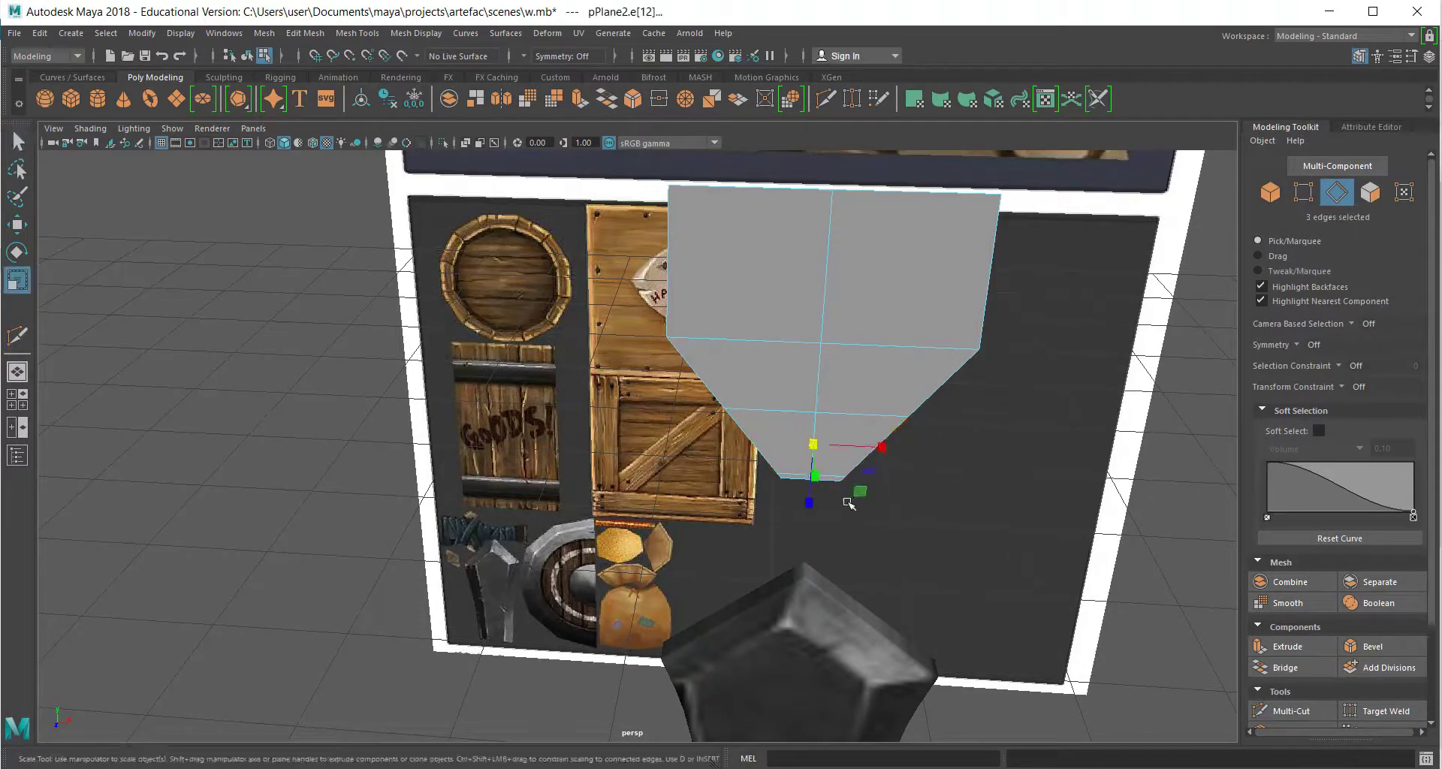
drag(883, 447, 786, 429)
key(ctrl+z)
key(ctrl+z)
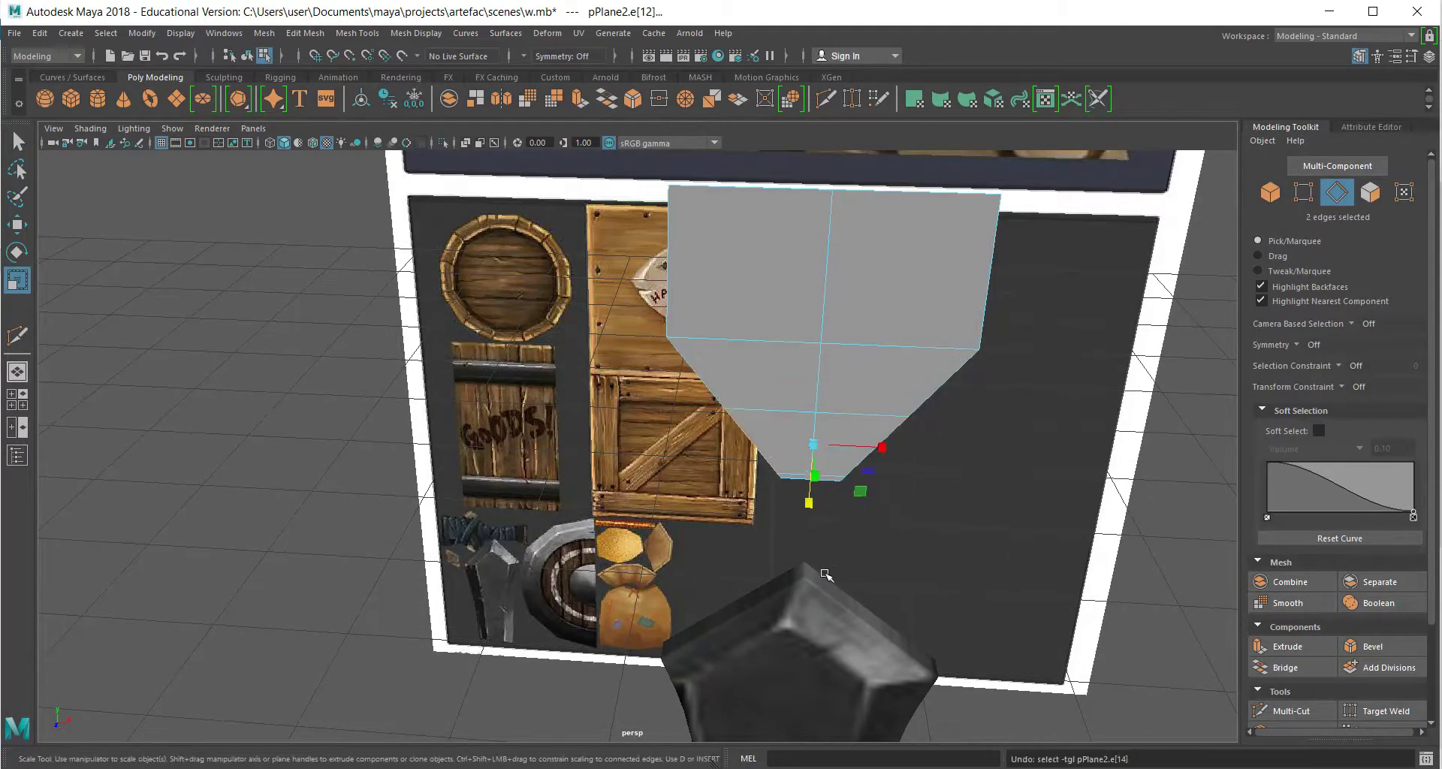
Narrow the plane's lower section into a slim grip and spread the bottom vertices into a flared end.
drag(894, 414, 812, 438)
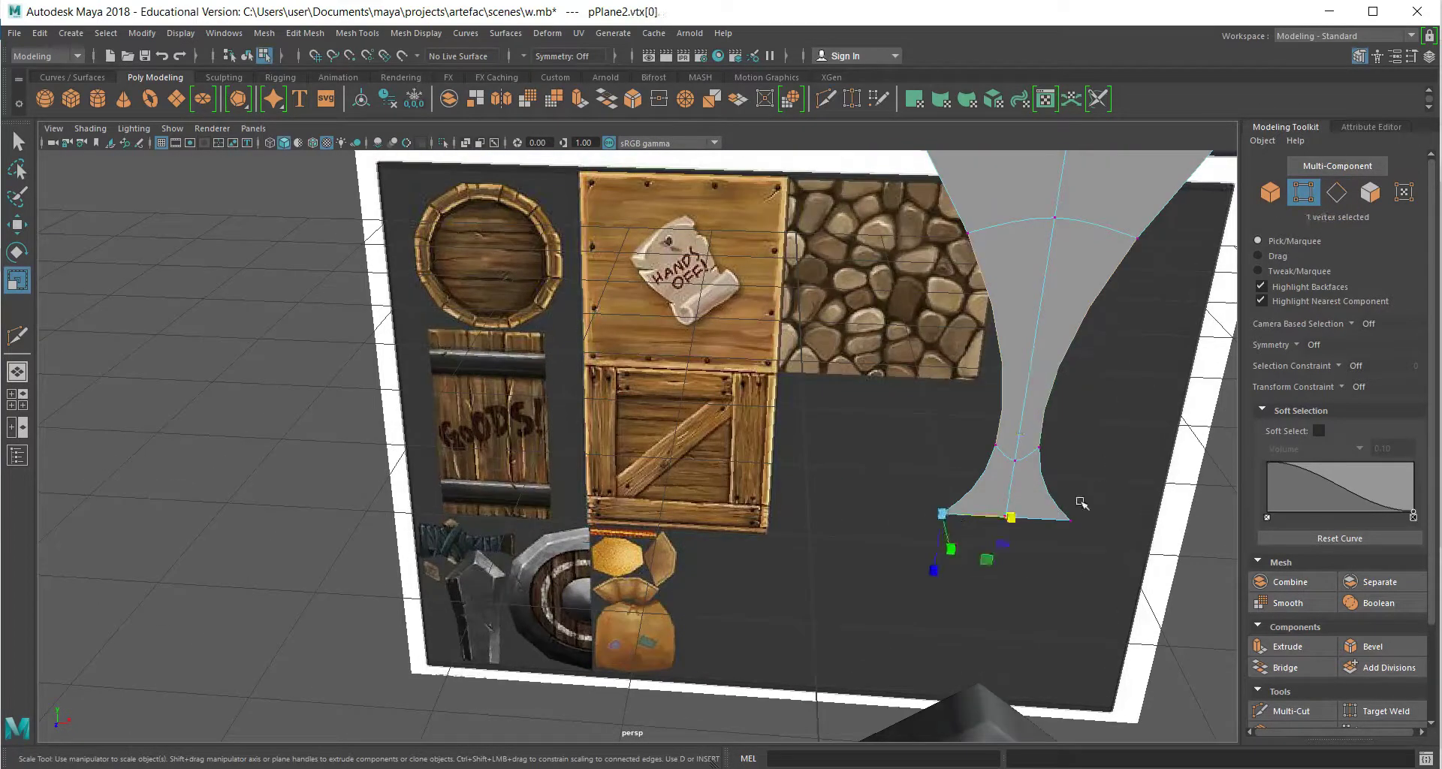
drag(1059, 520, 1039, 460)
alt+drag(939, 612, 976, 592)
key(ctrl+z)
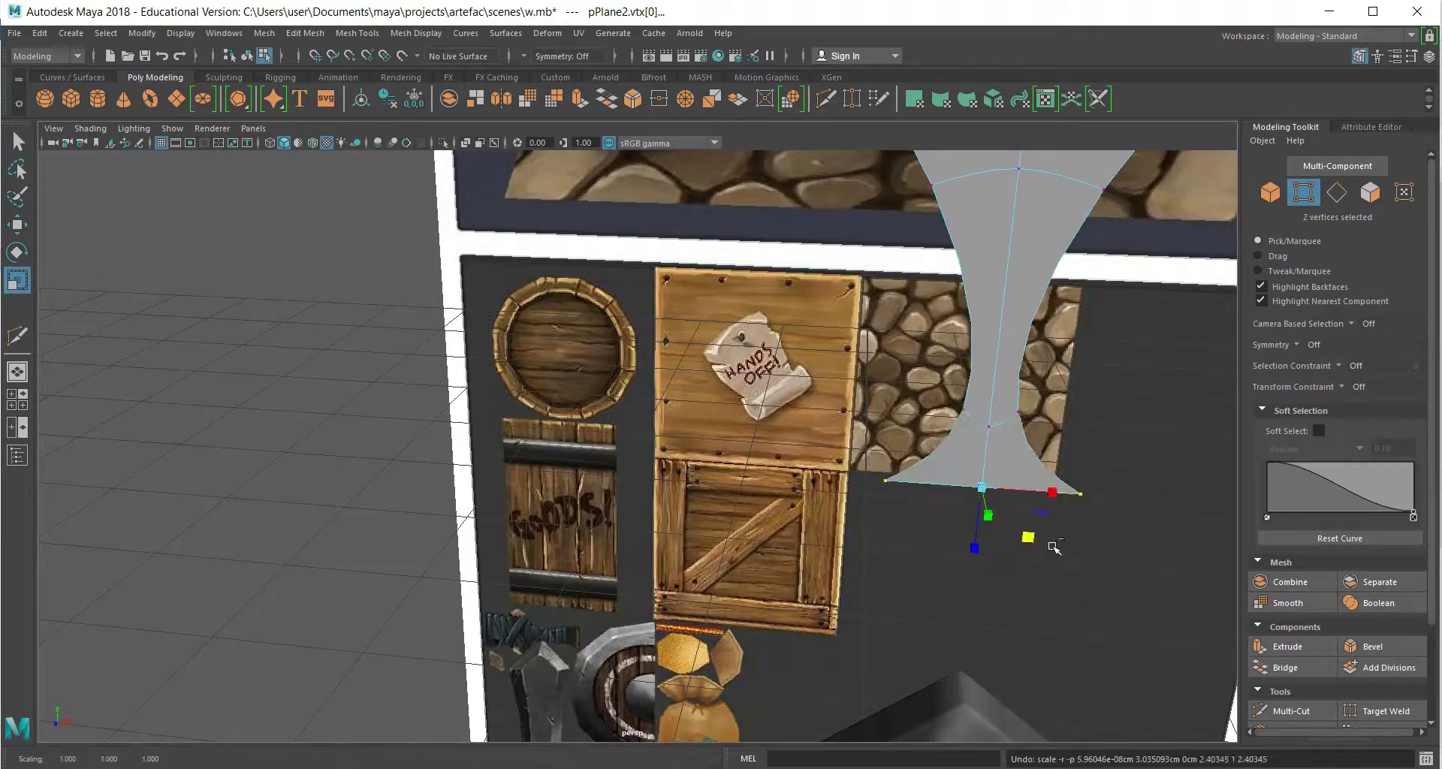
alt+drag(1034, 474, 953, 291)
Reposition the grip's top edges and corner vertices to flare its upper end outward.
click(578, 249)
click(977, 264)
drag(834, 262, 1008, 398)
key(w)
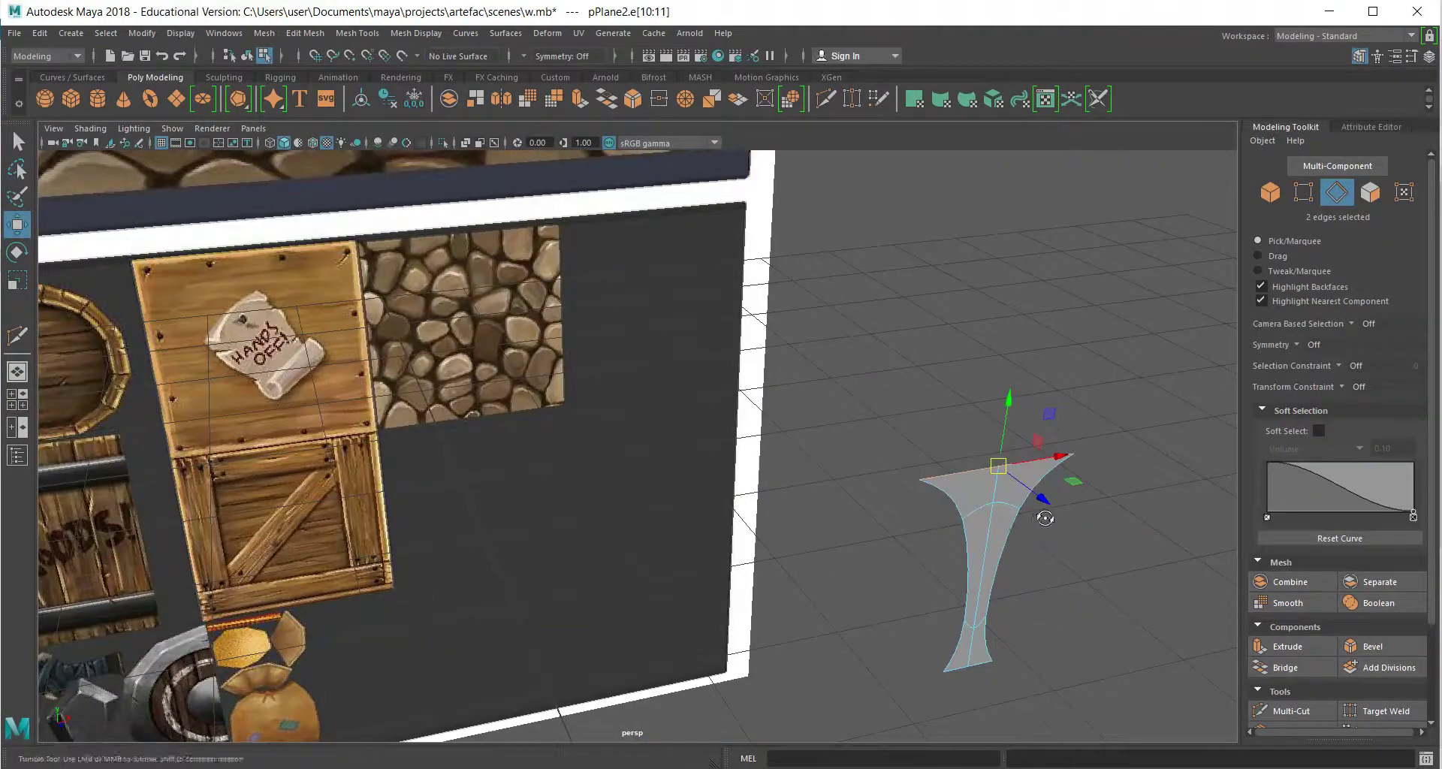
click(1047, 492)
alt+drag(1046, 492, 1007, 526)
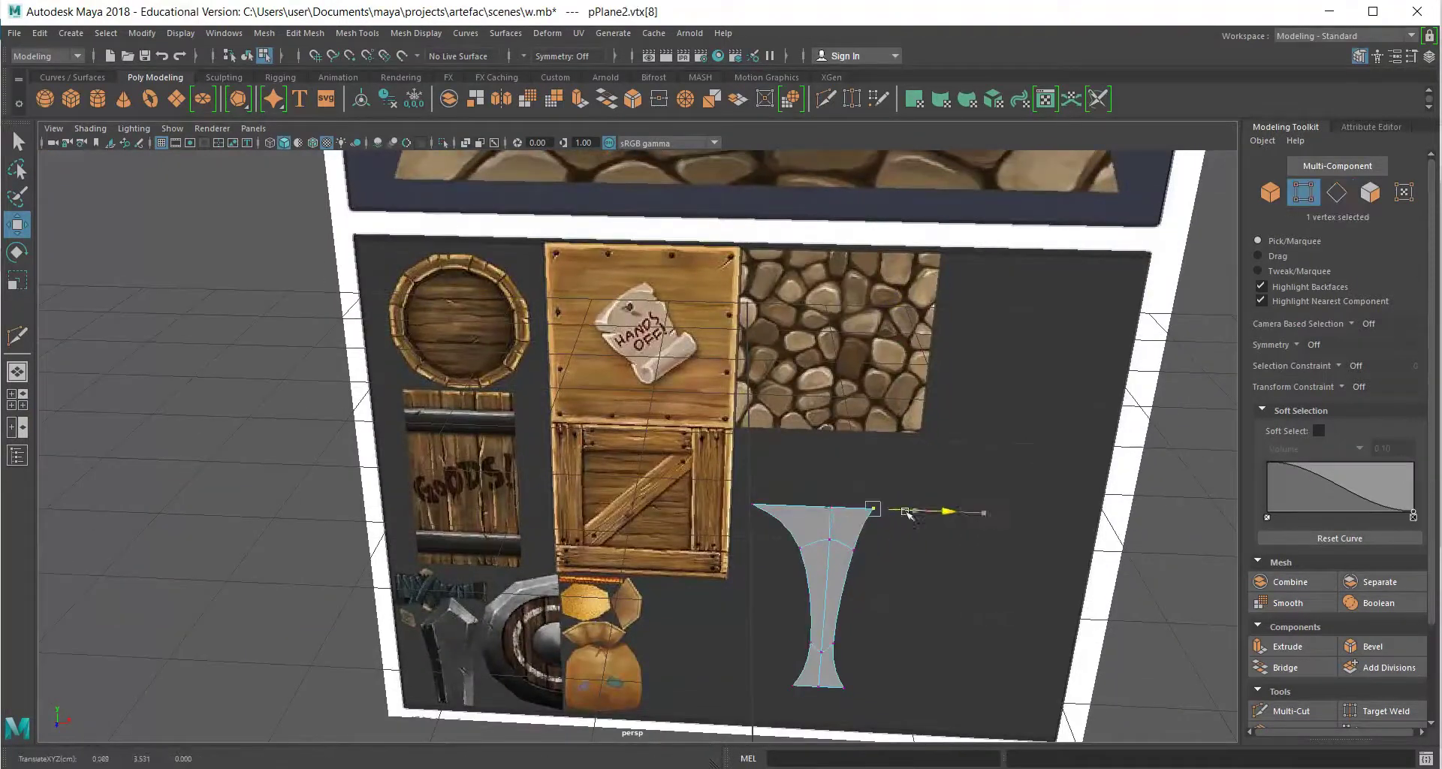
alt+drag(872, 504, 946, 451)
Return the grip to object mode and scale down its length.
click(1352, 194)
key(F8)
key(r)
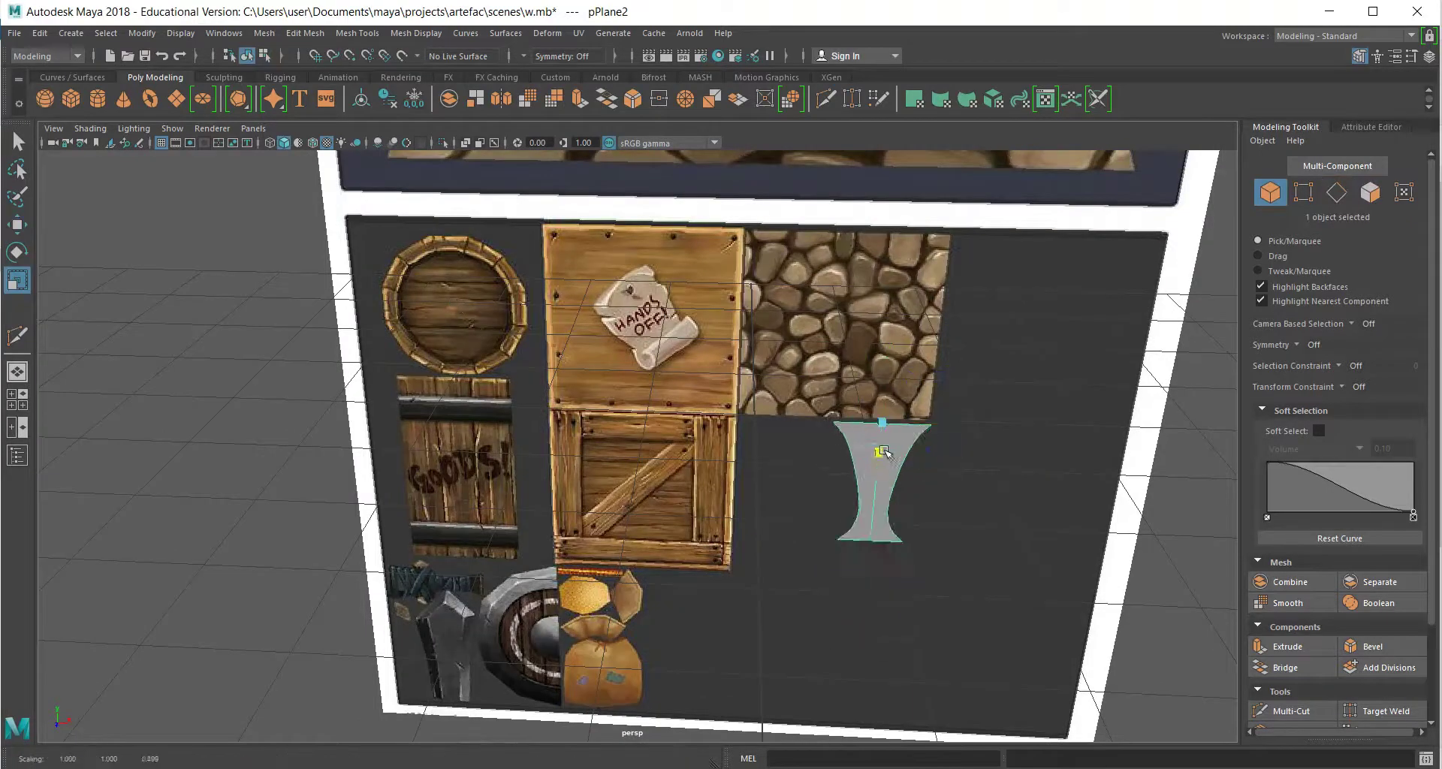
Extrude the grip's two top edges upward and insert an edge loop across the new section.
key(F10)
click(911, 416)
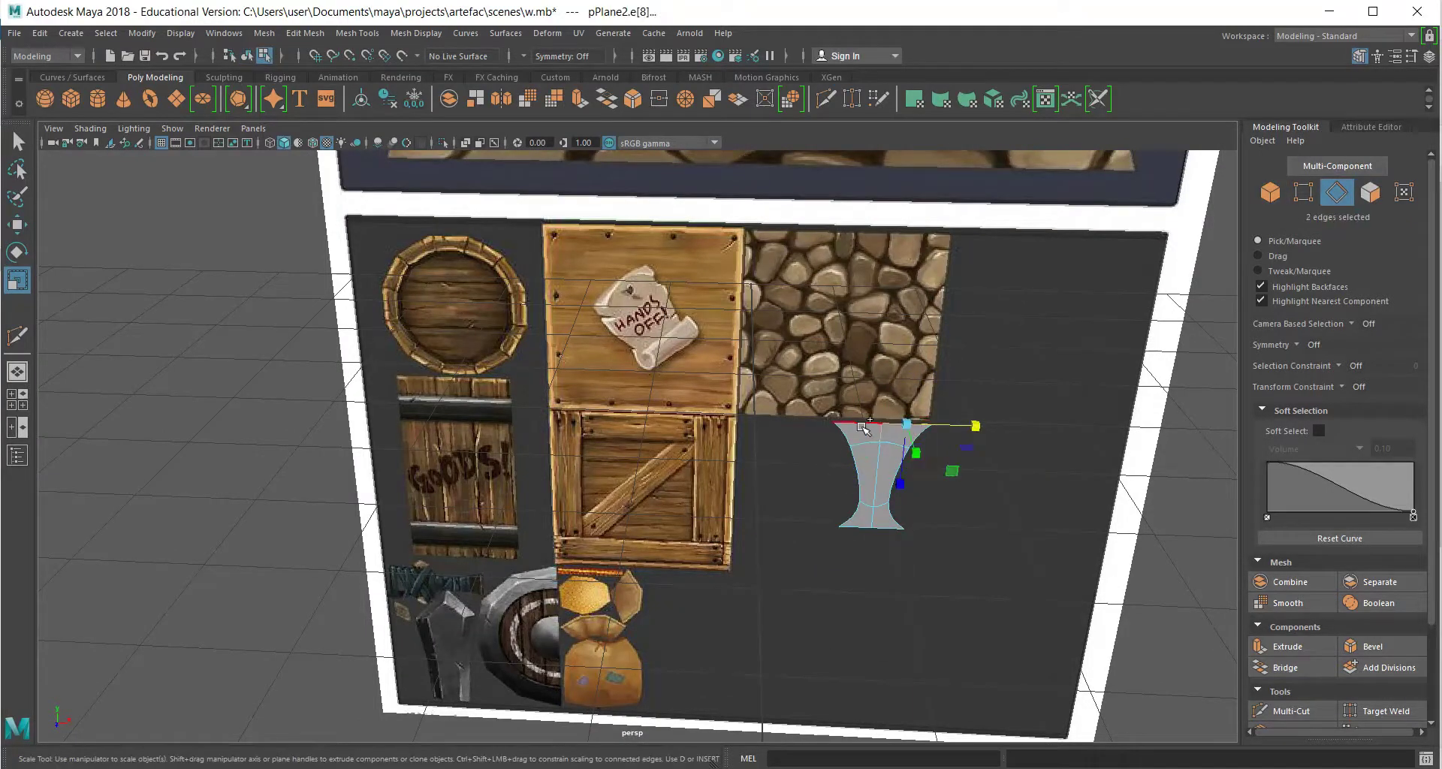
shift+drag(931, 436, 929, 353)
alt+drag(924, 421, 1039, 402)
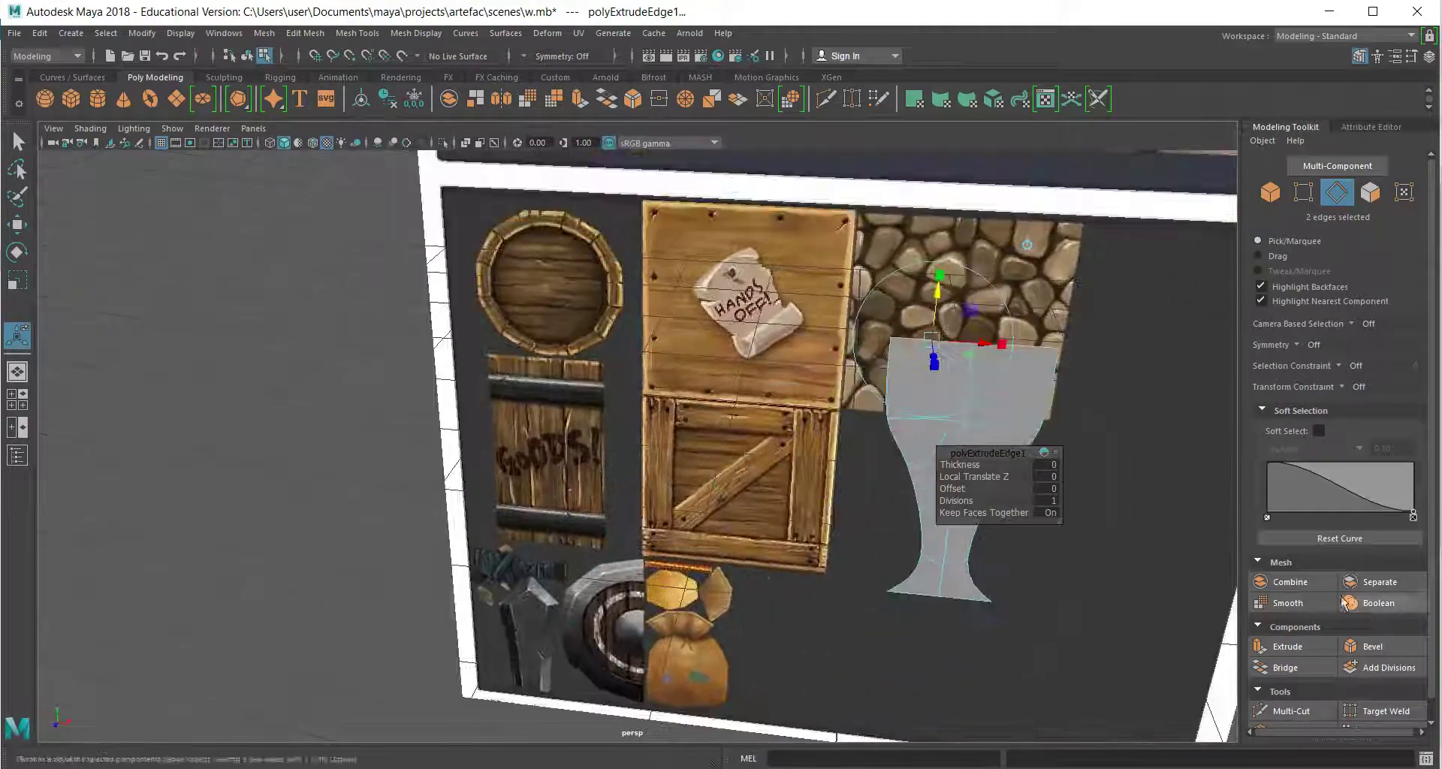
key(ctrl+shift+x)
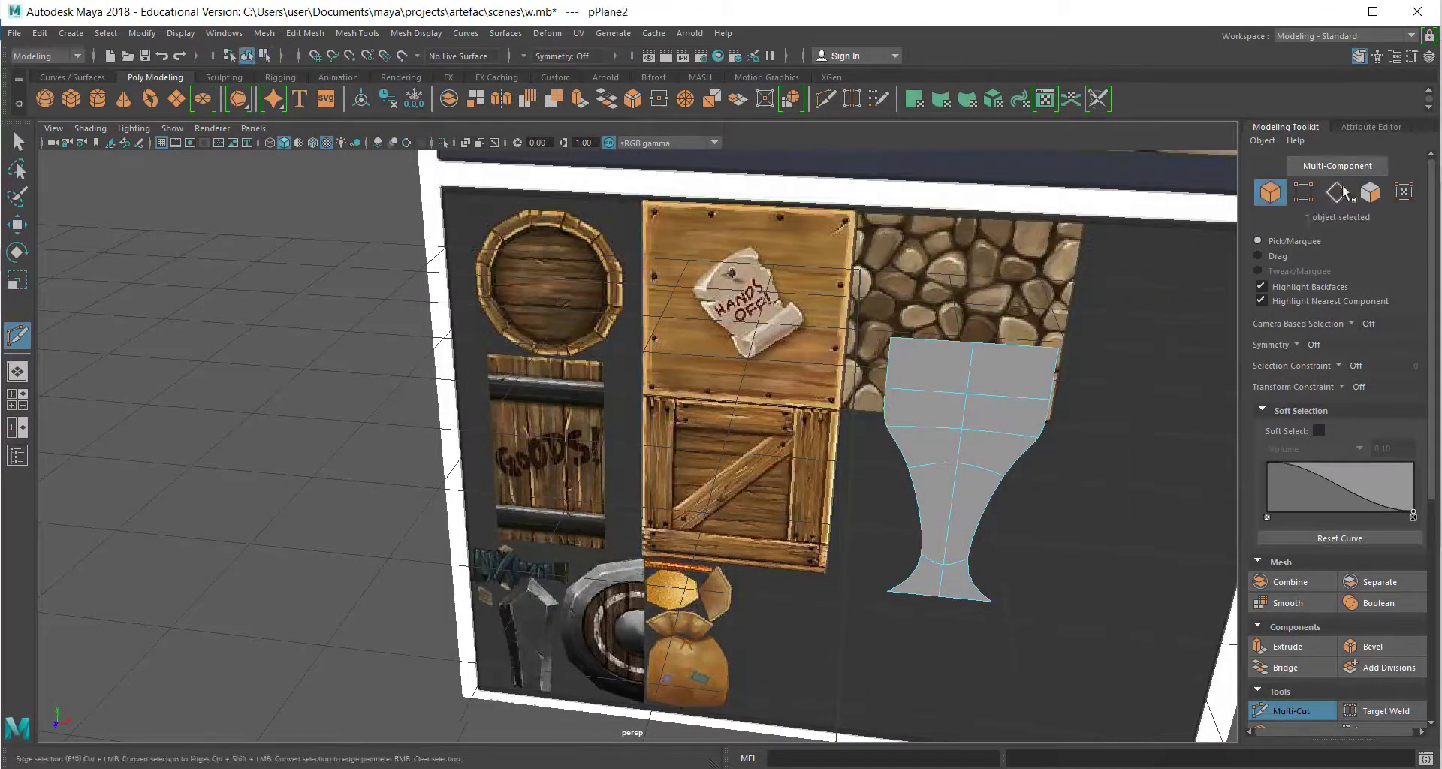
Extrude all ten faces of the flat handle shape in depth to give it thickness.
click(1338, 192)
key(r)
alt+drag(889, 454, 598, 602)
scroll(611, 634, down, 3)
scroll(682, 582, up, 3)
scroll(685, 584, down, 2)
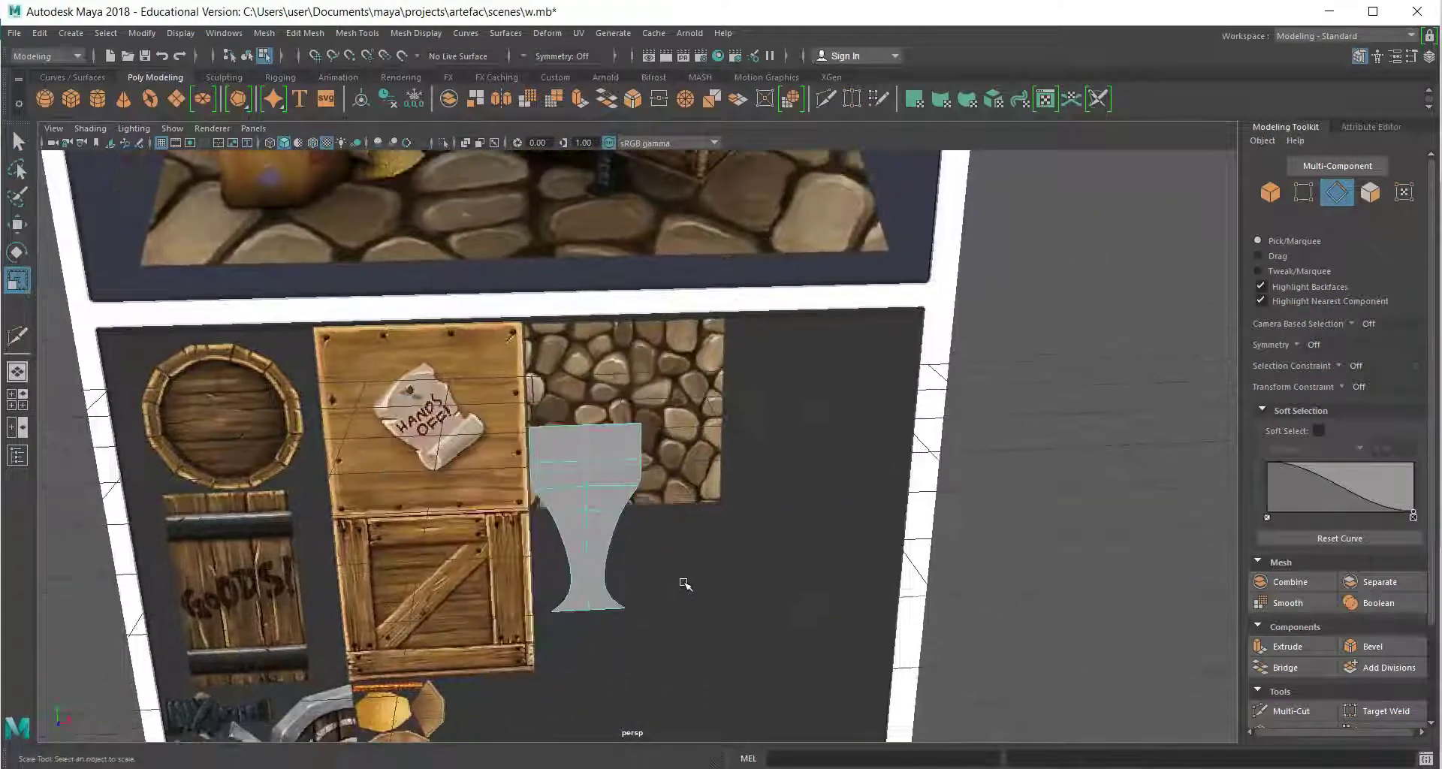
alt+drag(685, 584, 661, 526)
drag(571, 331, 721, 481)
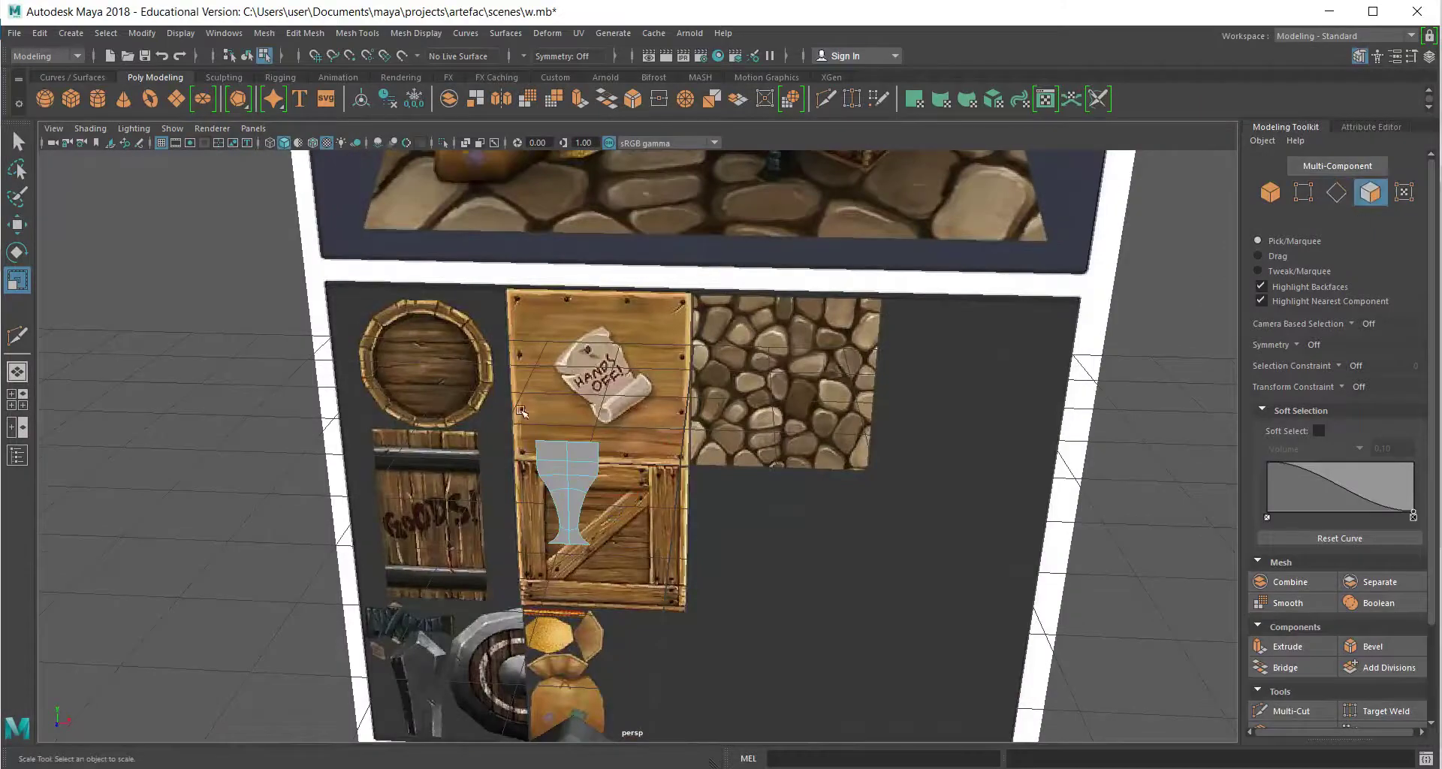
scroll(522, 412, up, 1)
drag(522, 411, 310, 490)
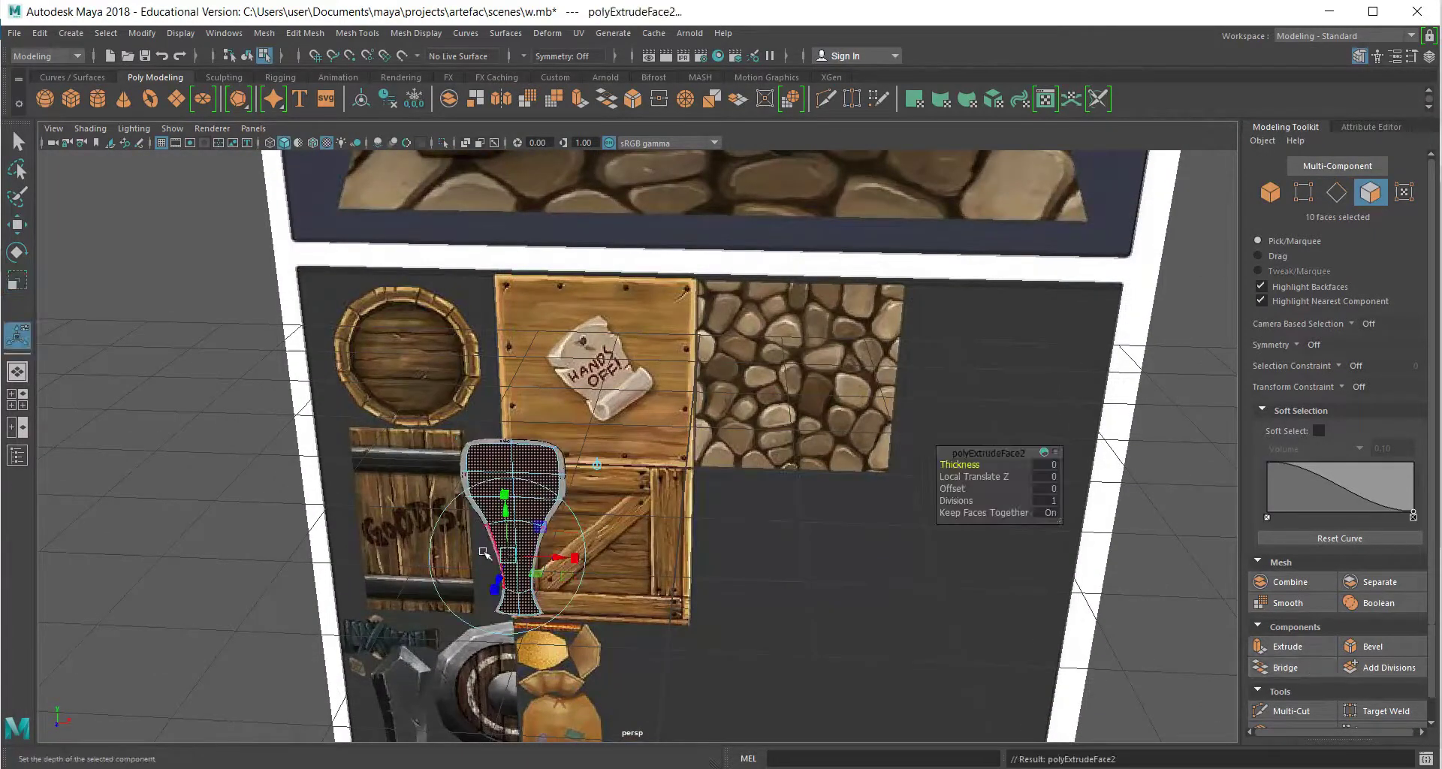
drag(484, 553, 680, 633)
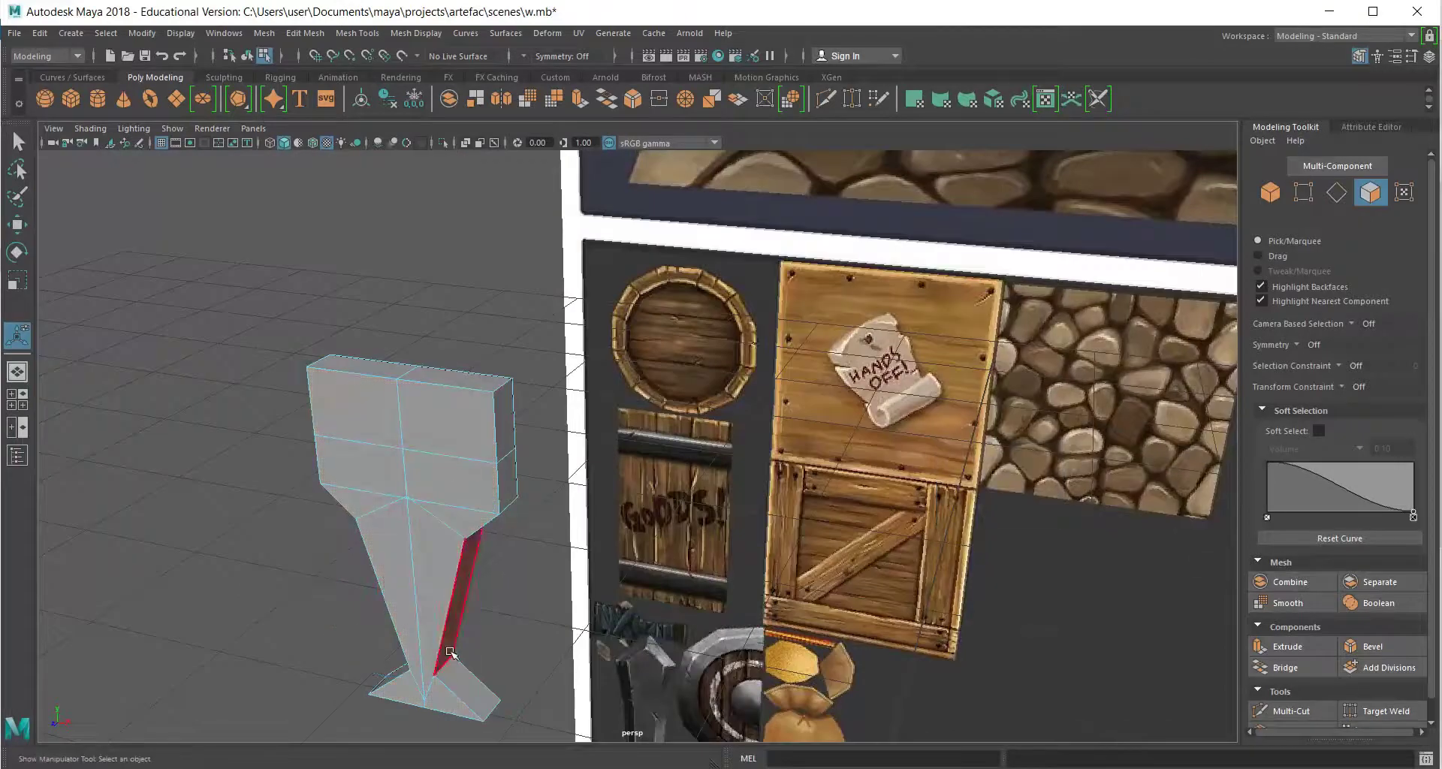
Turn on the smooth mesh preview and insert an edge loop along the handle's side.
key(3)
shift+right_drag(460, 697, 469, 712)
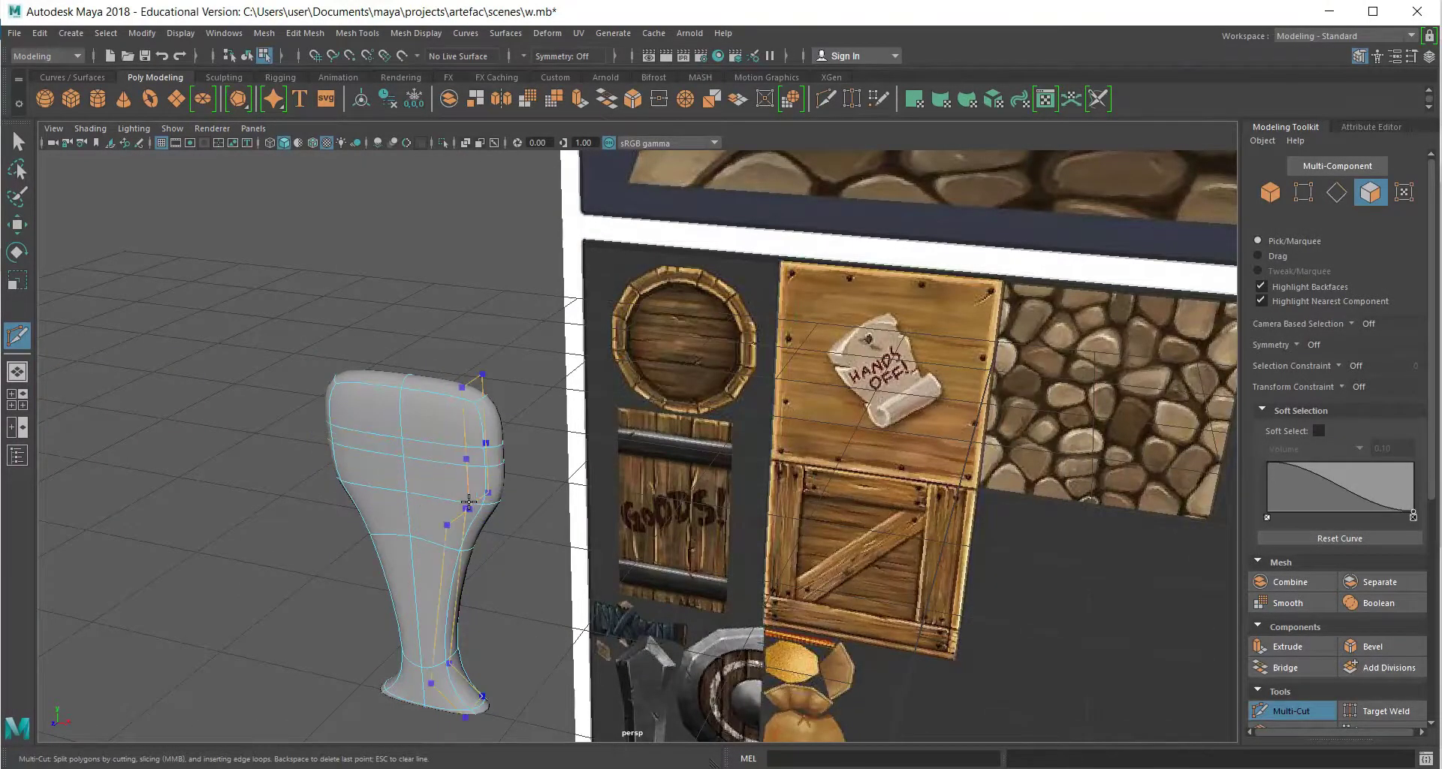
key(q)
Extrude the two side faces of the handle outward and scale down their ends to form tapered cross-guard arms.
alt+drag(614, 572, 505, 430)
key(ctrl+e)
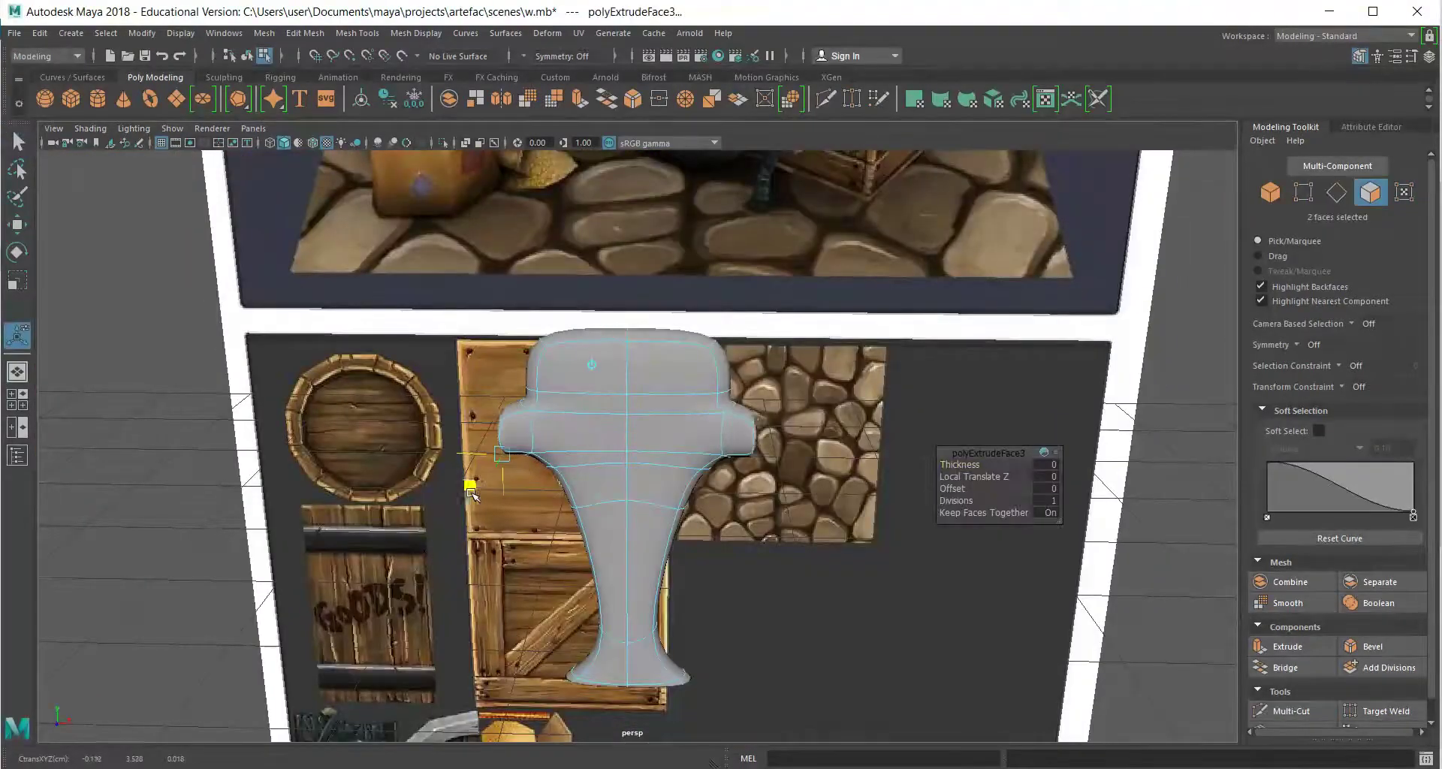
drag(471, 488, 474, 490)
alt+drag(474, 490, 587, 443)
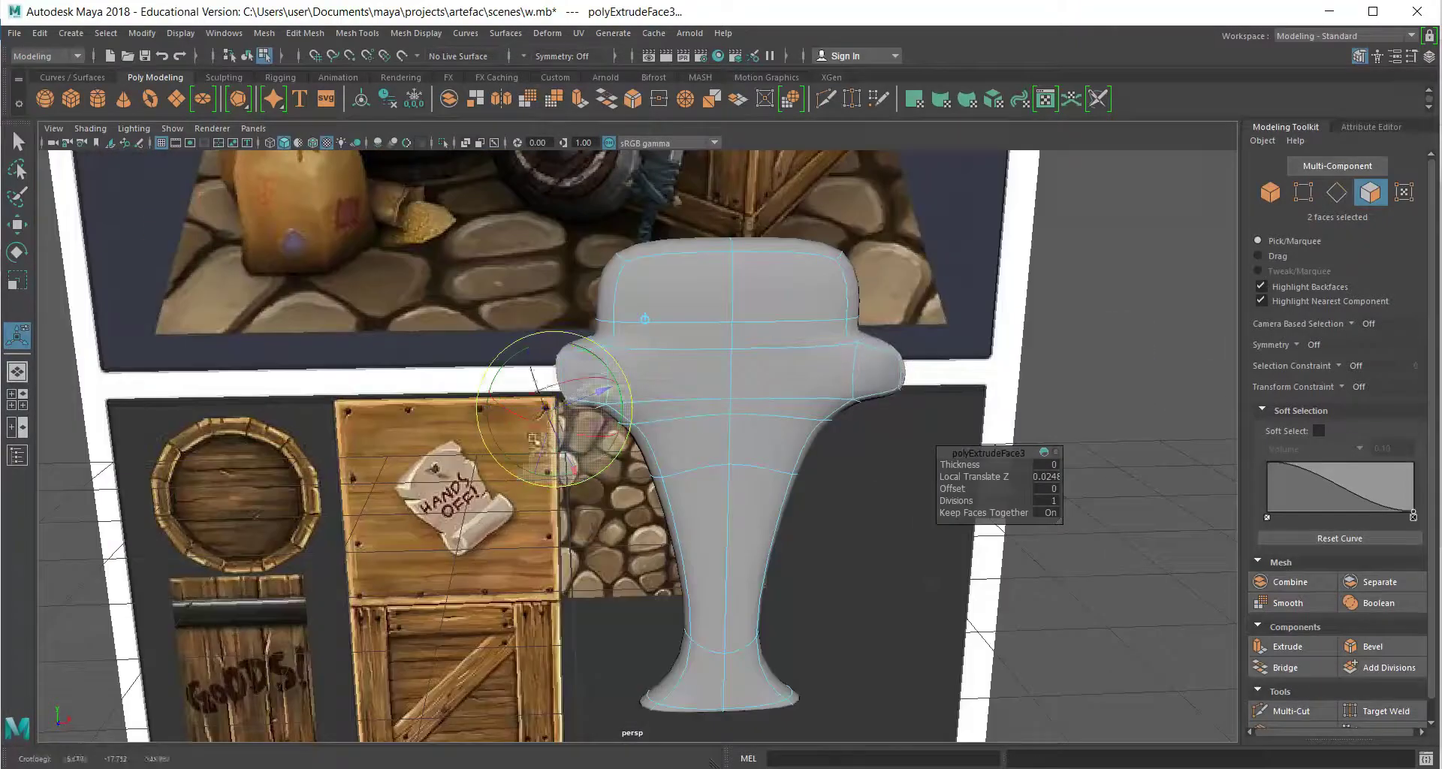
key(r)
drag(801, 375, 939, 375)
click(1307, 640)
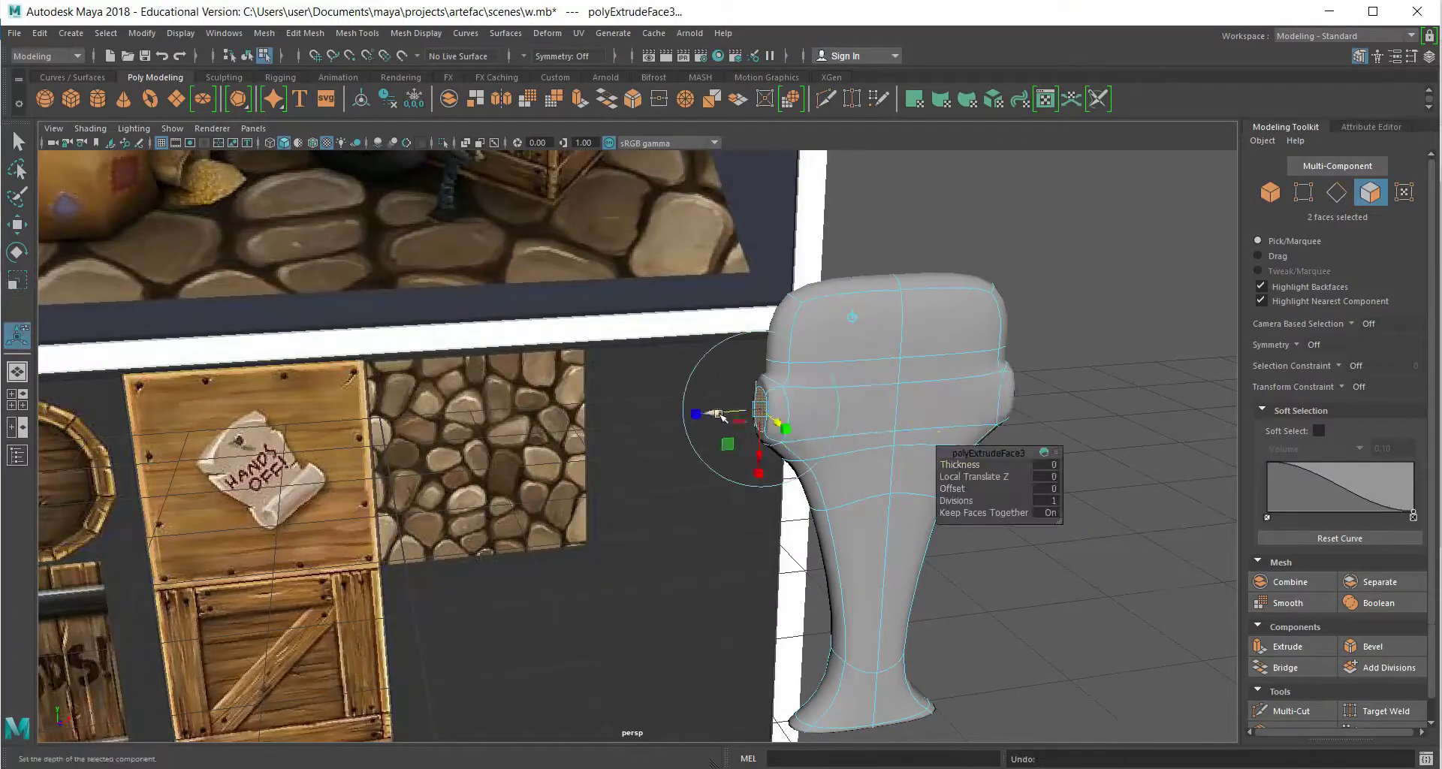
drag(758, 429, 749, 433)
alt+drag(713, 411, 692, 434)
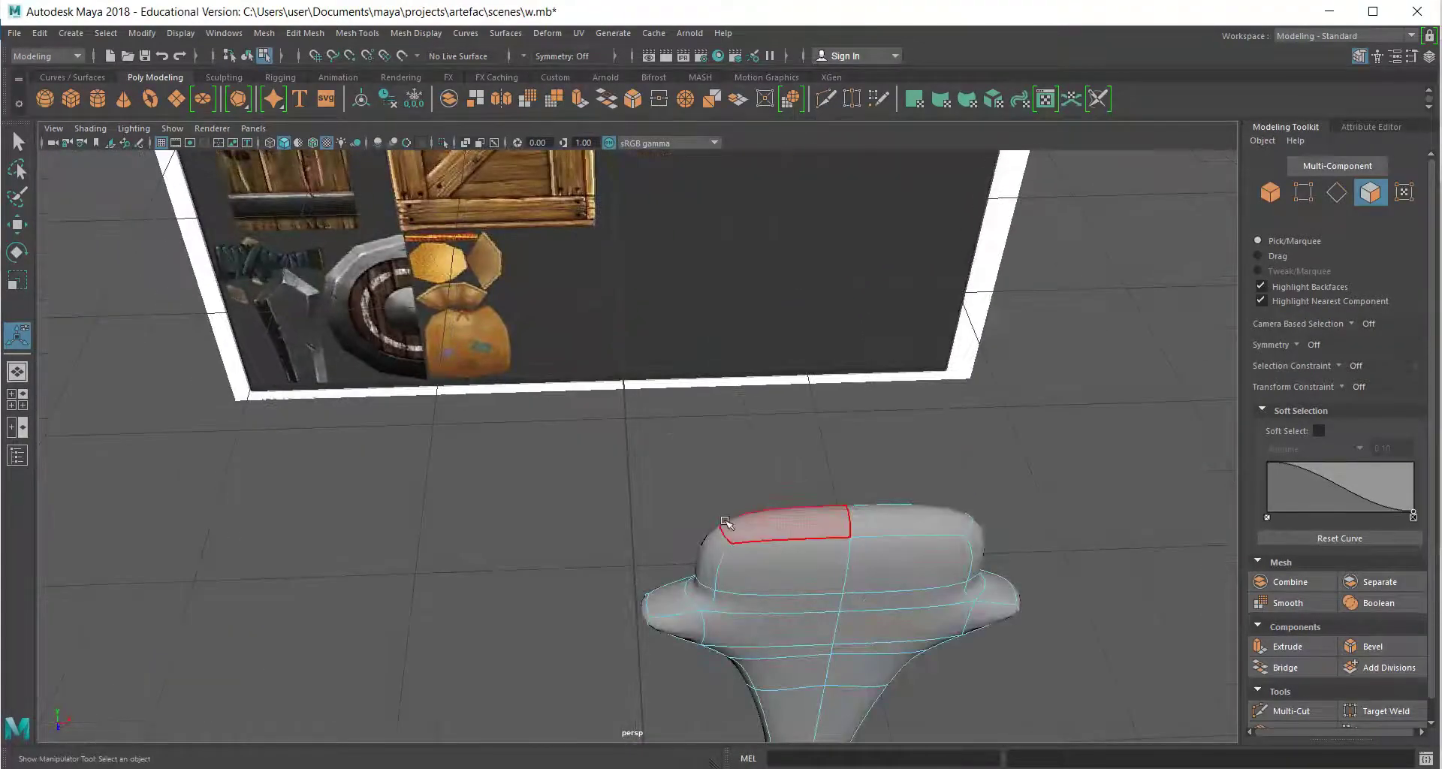
Apply a planar UV projection to all handle faces and assign the lambert2 material with the reference sheet texture.
alt+drag(726, 521, 911, 676)
mouse_move(741, 360)
right_down()
mouse_move(775, 656)
mouse_move(920, 686)
right_up()
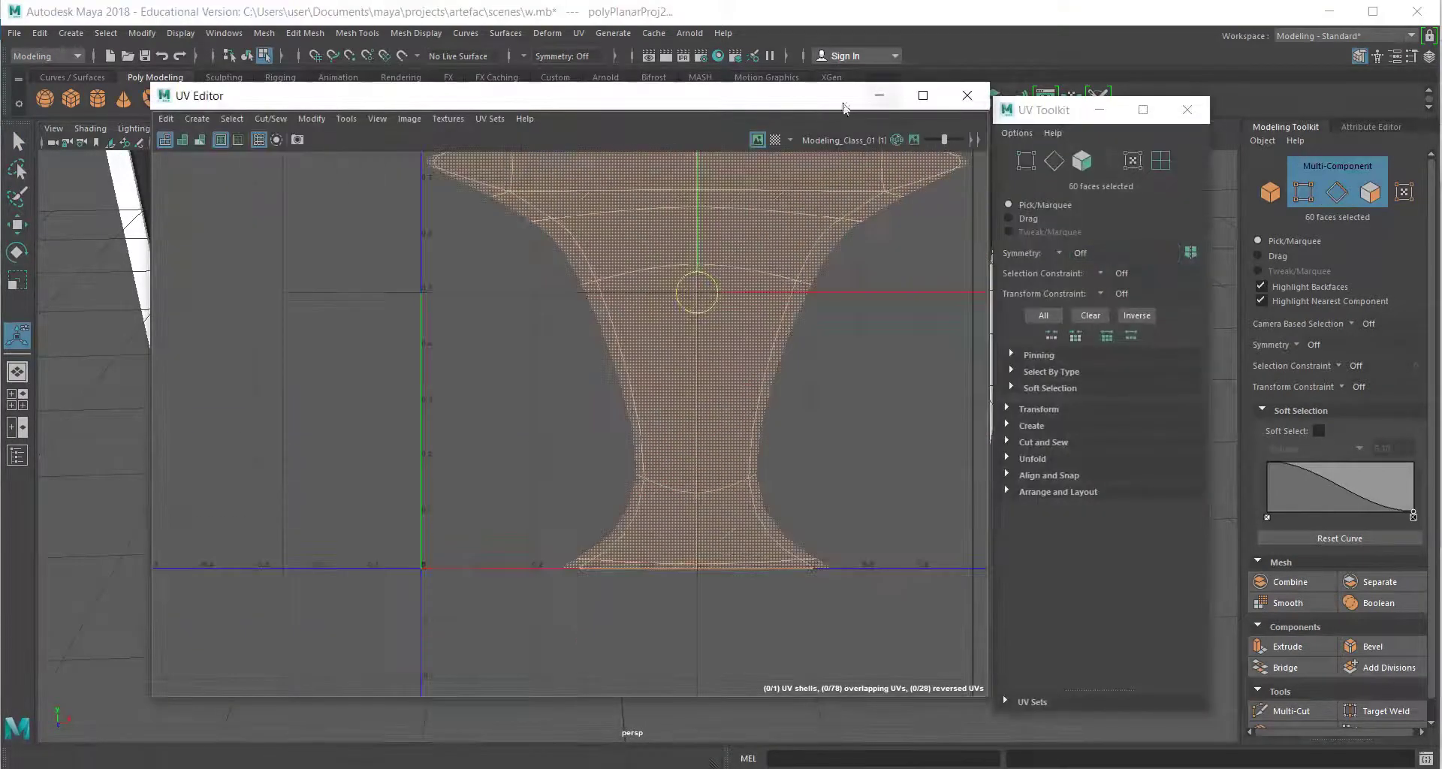
click(879, 95)
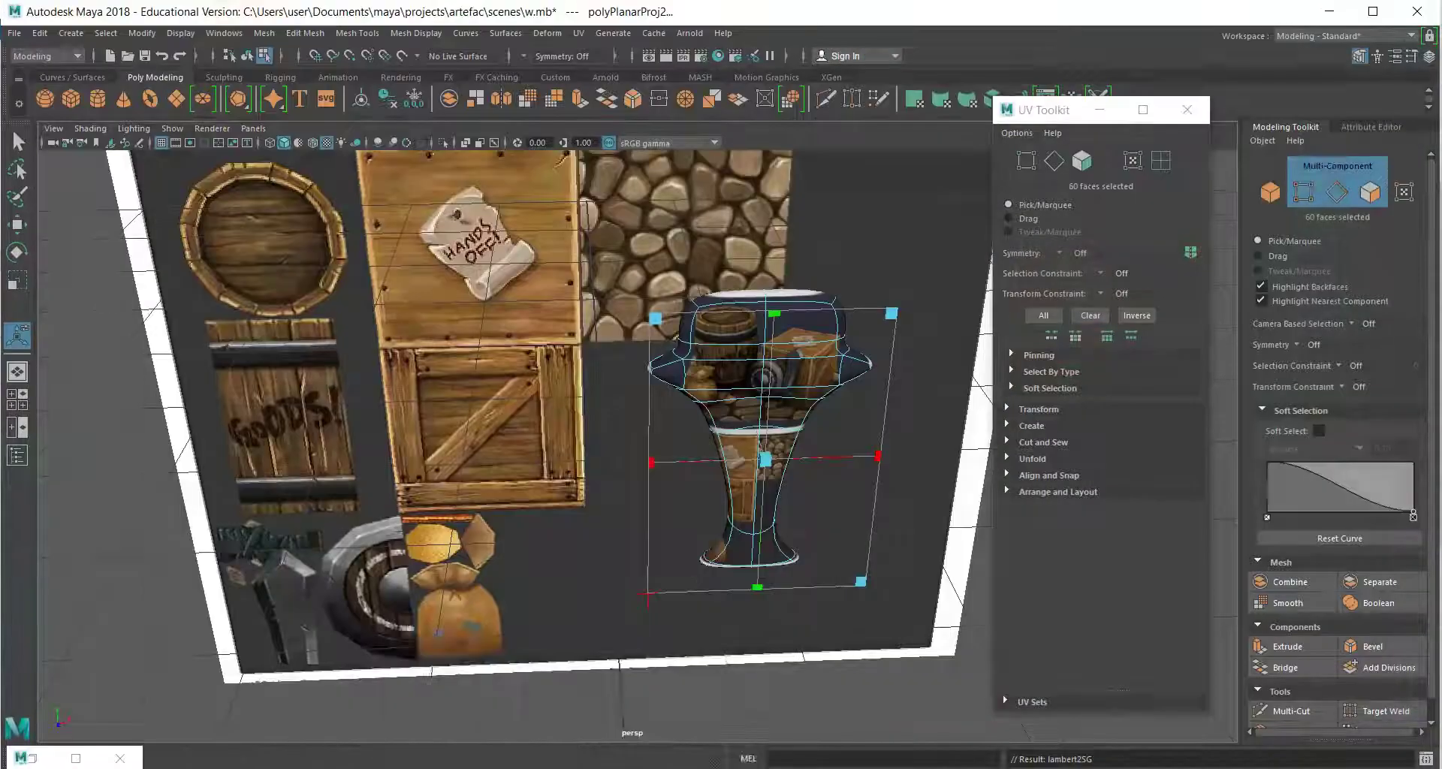
click(75, 758)
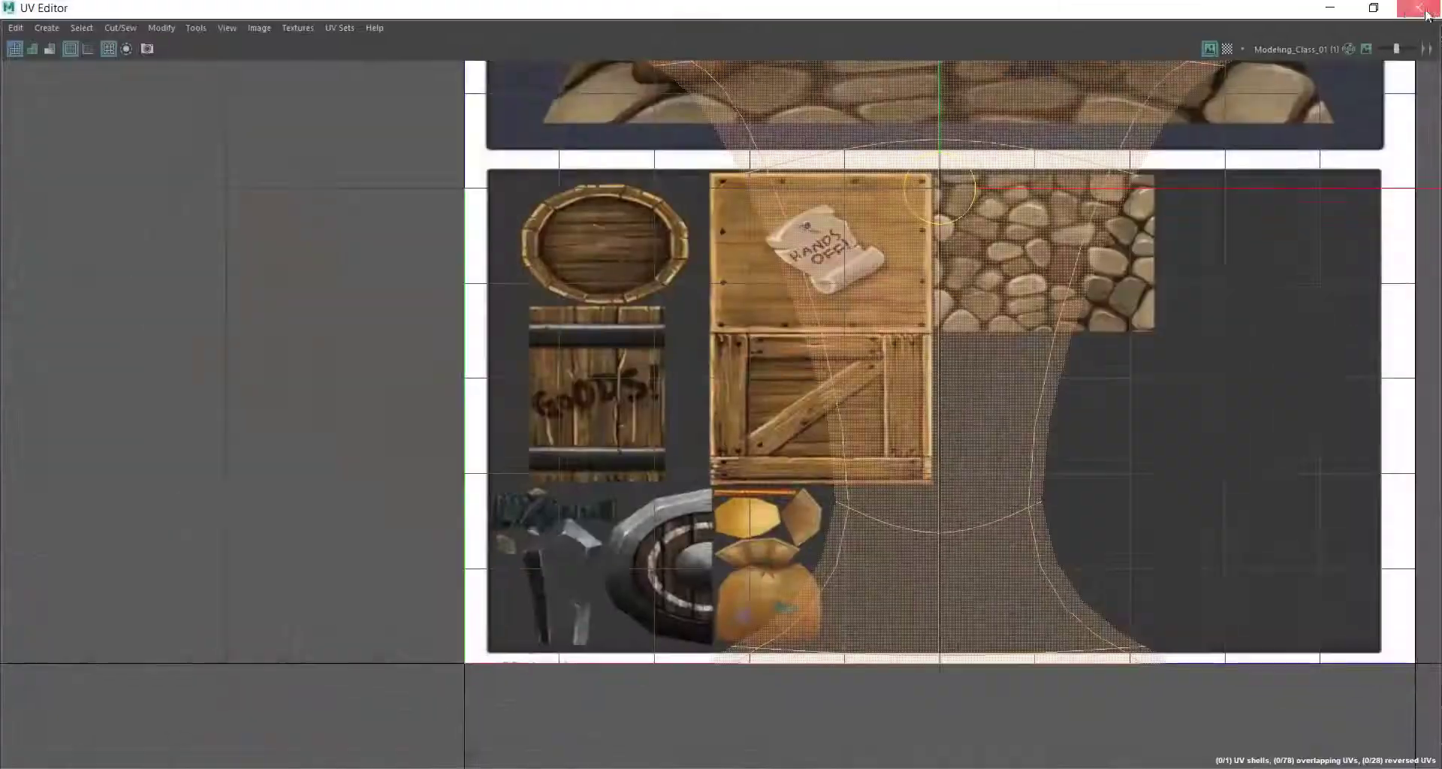
click(1425, 10)
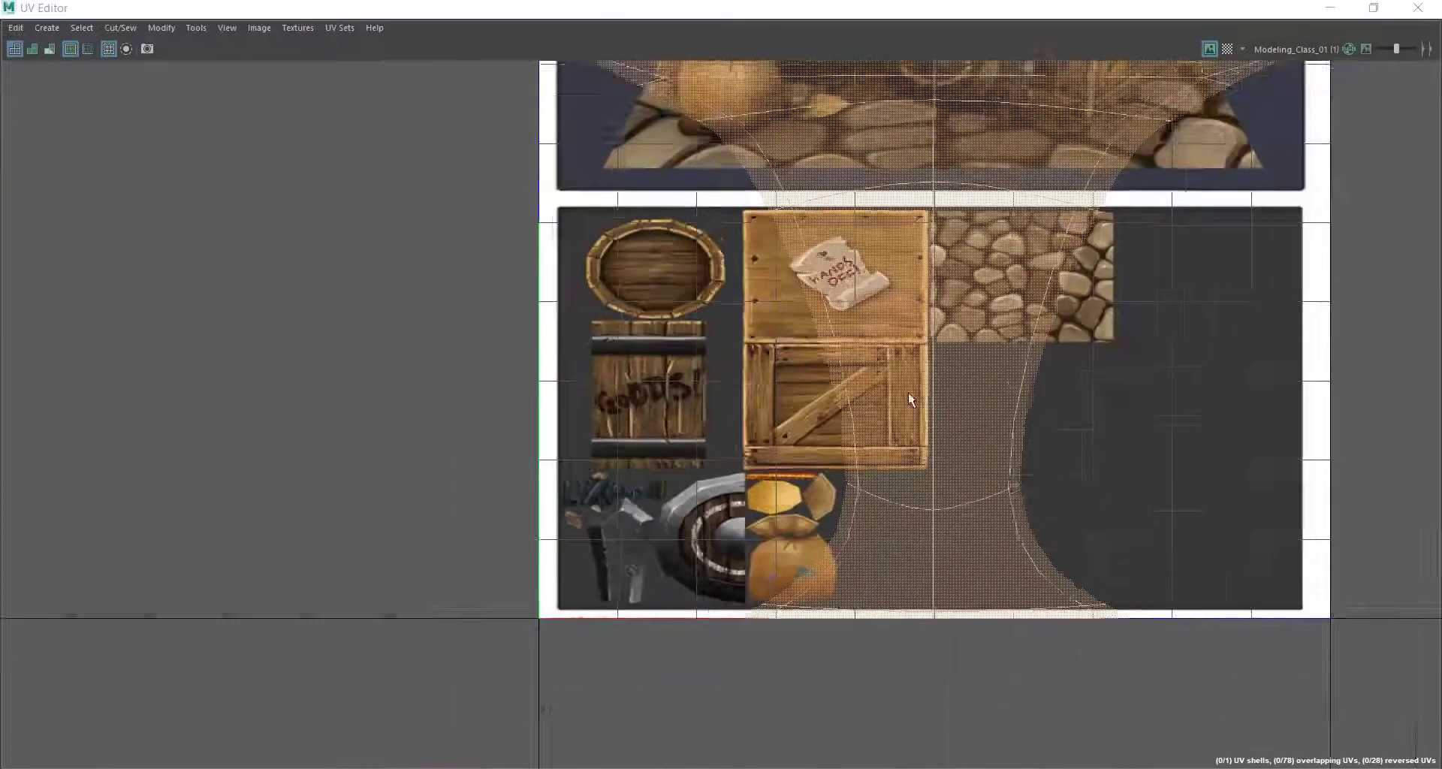
Shrink the UV Editor window and place it beside the handle in the viewport.
scroll(911, 398, down, 3)
double_click(1268, 7)
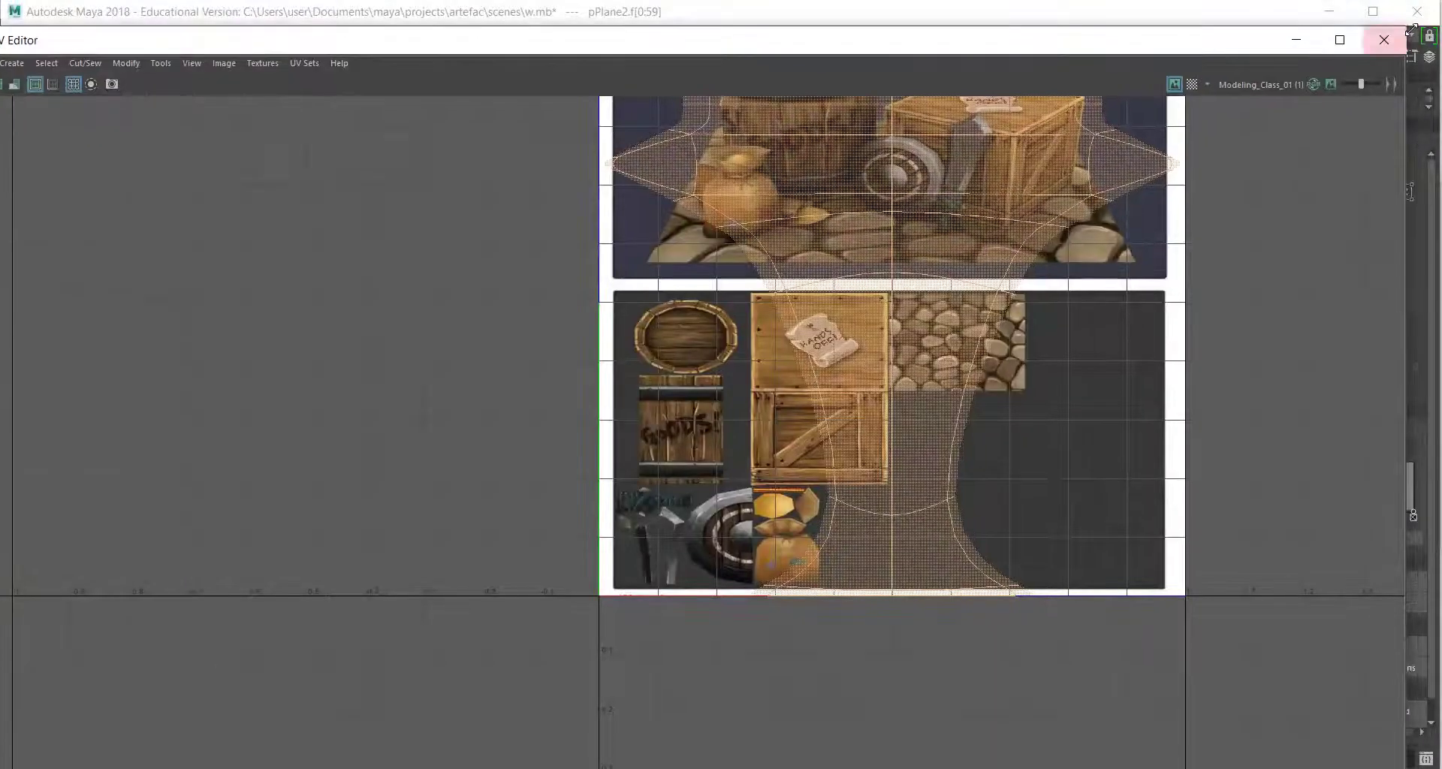
drag(1410, 30, 386, 516)
drag(187, 525, 407, 280)
Scale, rotate and move the handle's UV shell onto the dark grip artwork in the reference texture.
scroll(460, 467, up, 3)
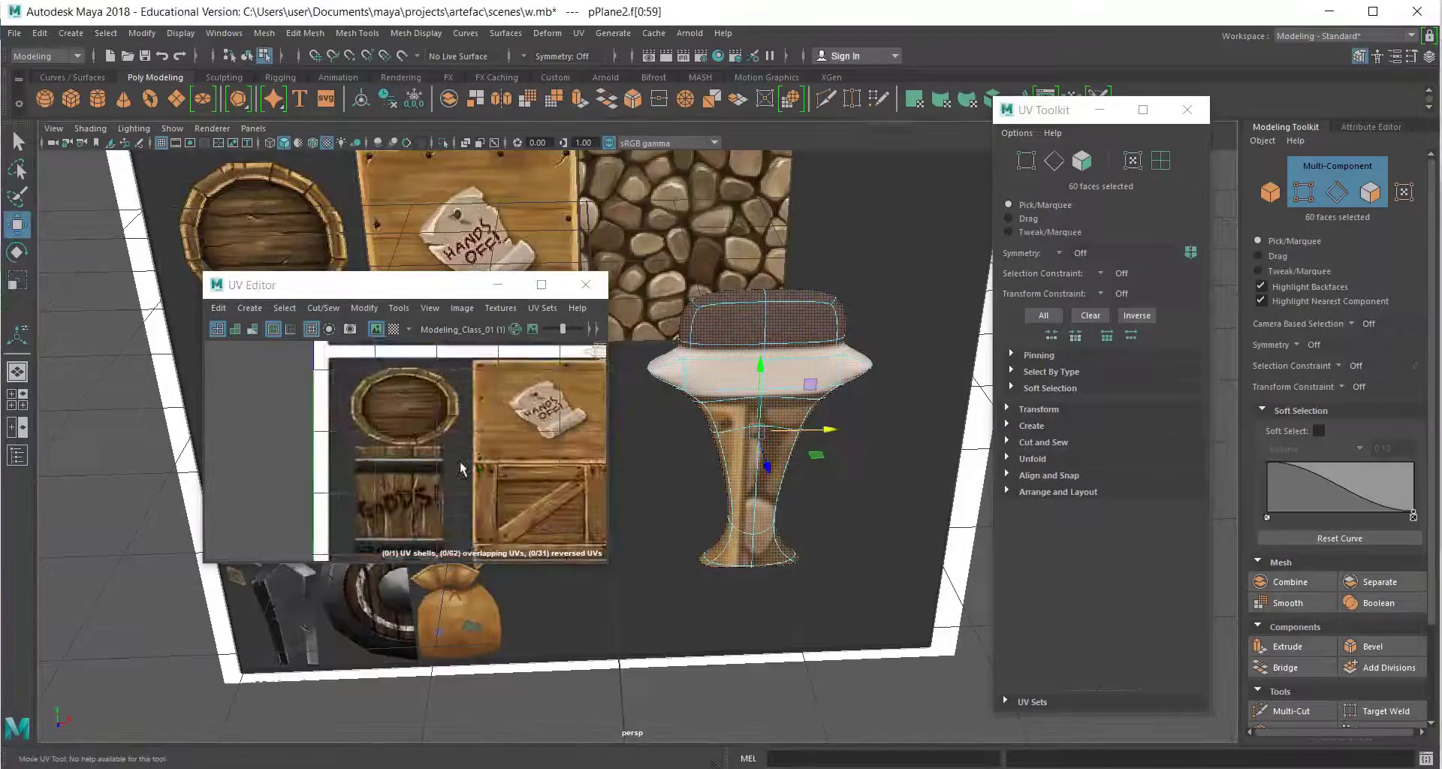
alt+middle_drag(461, 468, 477, 431)
scroll(331, 502, up, 3)
key(e)
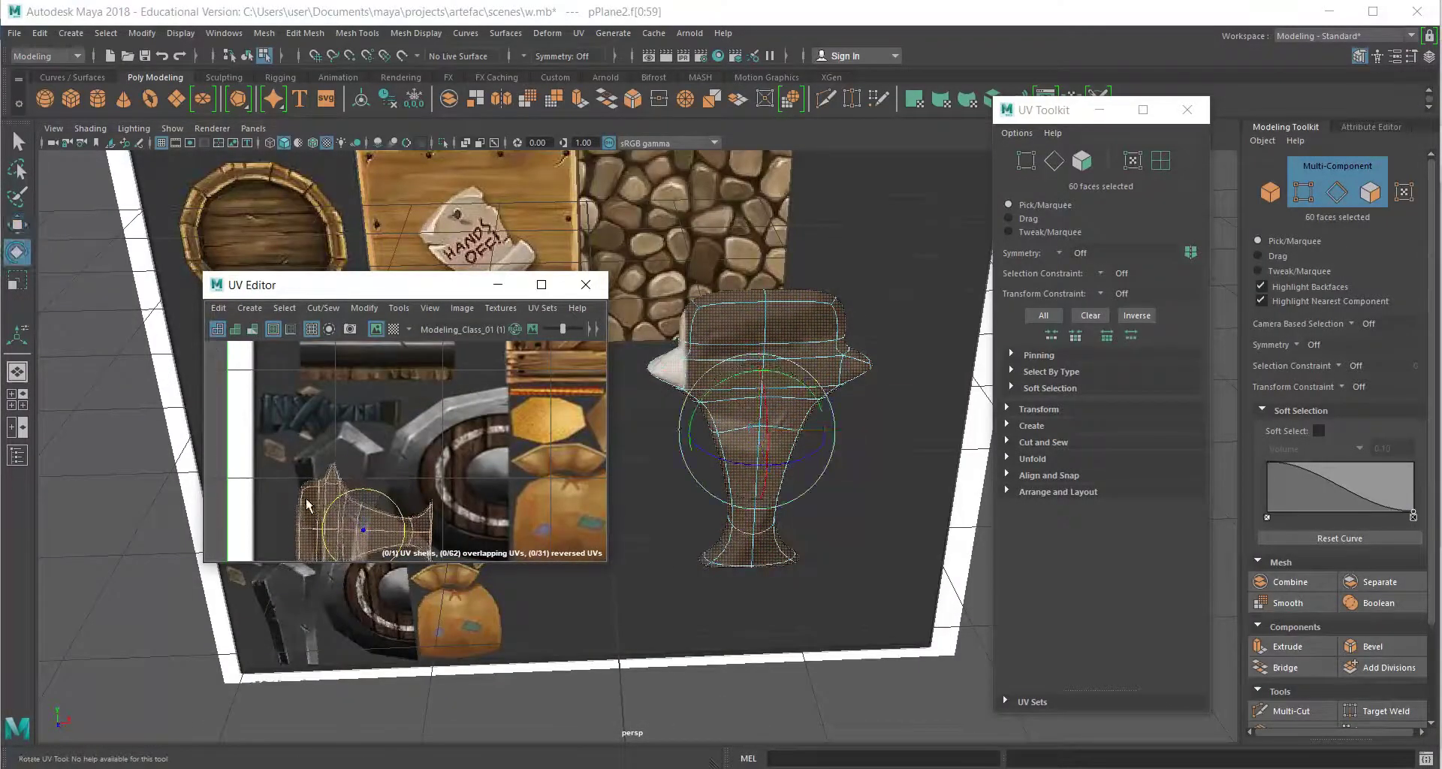
key(r)
alt+middle_drag(308, 505, 384, 440)
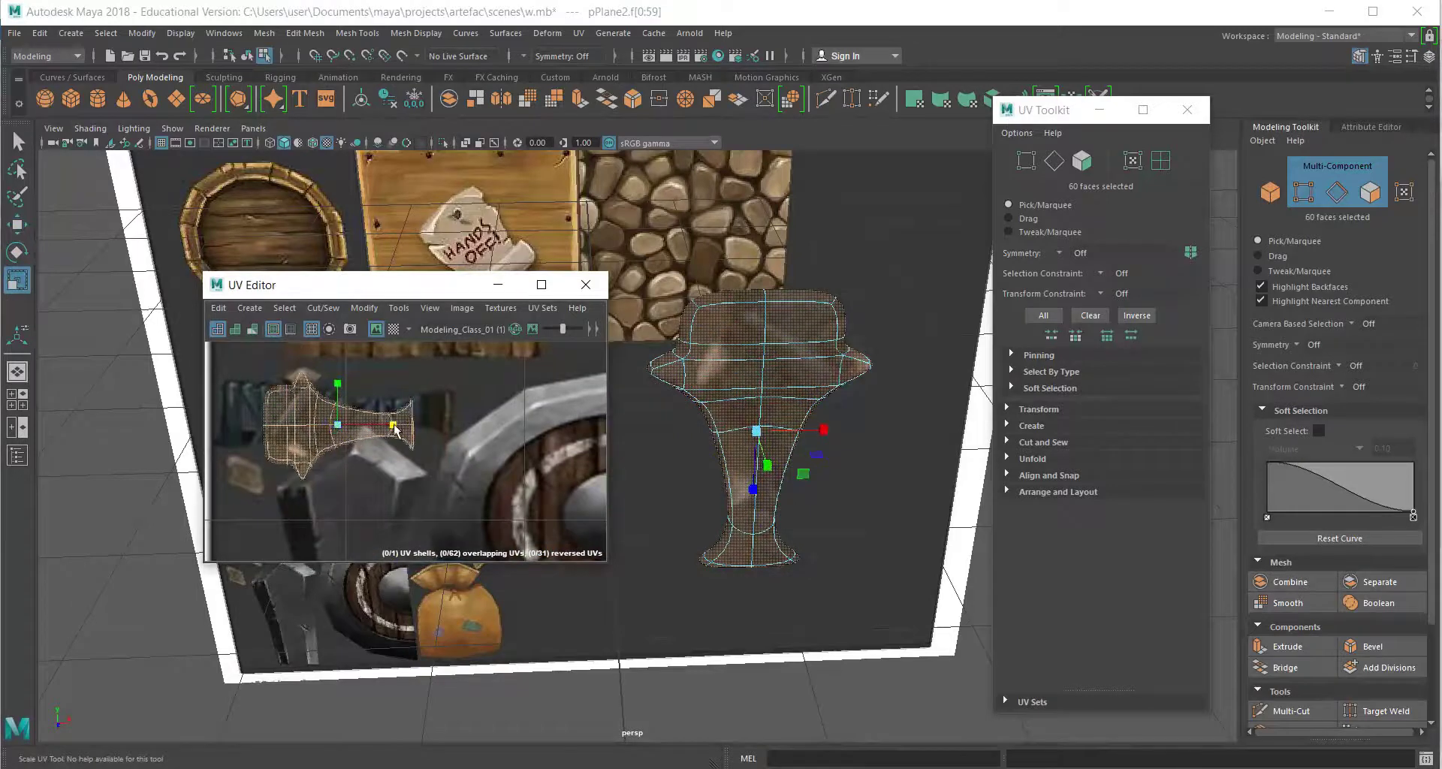
key(w)
drag(422, 423, 422, 411)
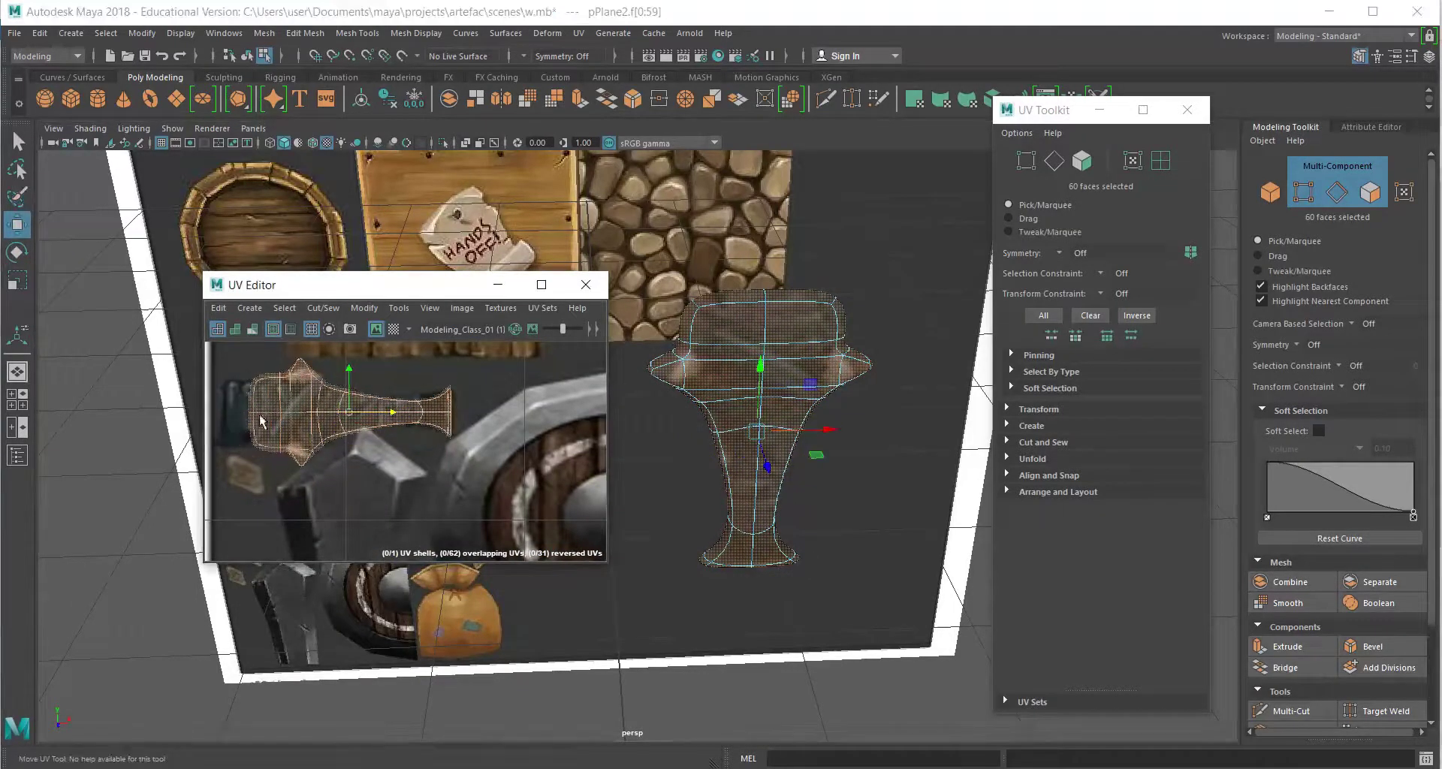
Close the UV Editor and UV Toolkit and insert an edge loop on the handle near its cross-guard.
click(593, 286)
click(1188, 109)
key(q)
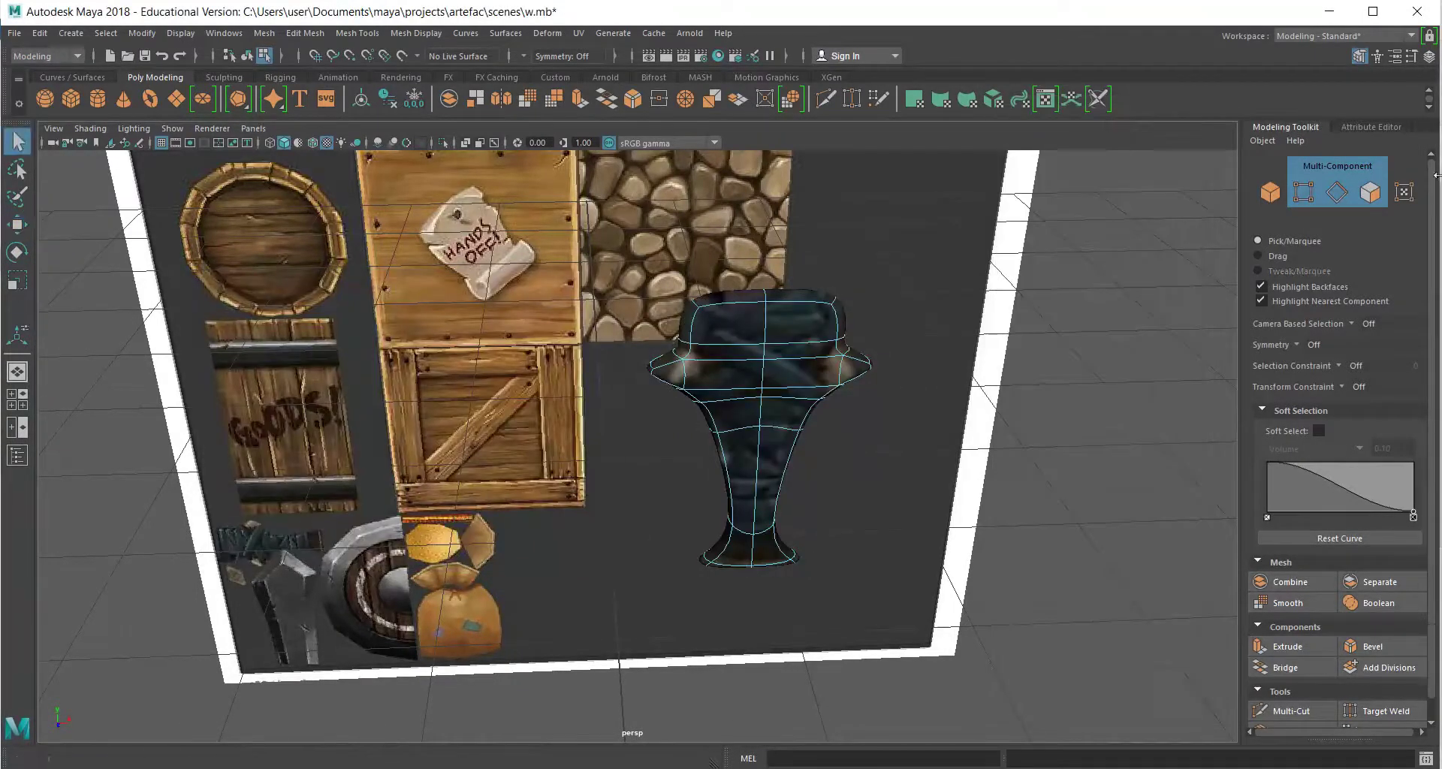
key(F8)
alt+drag(1037, 458, 1214, 642)
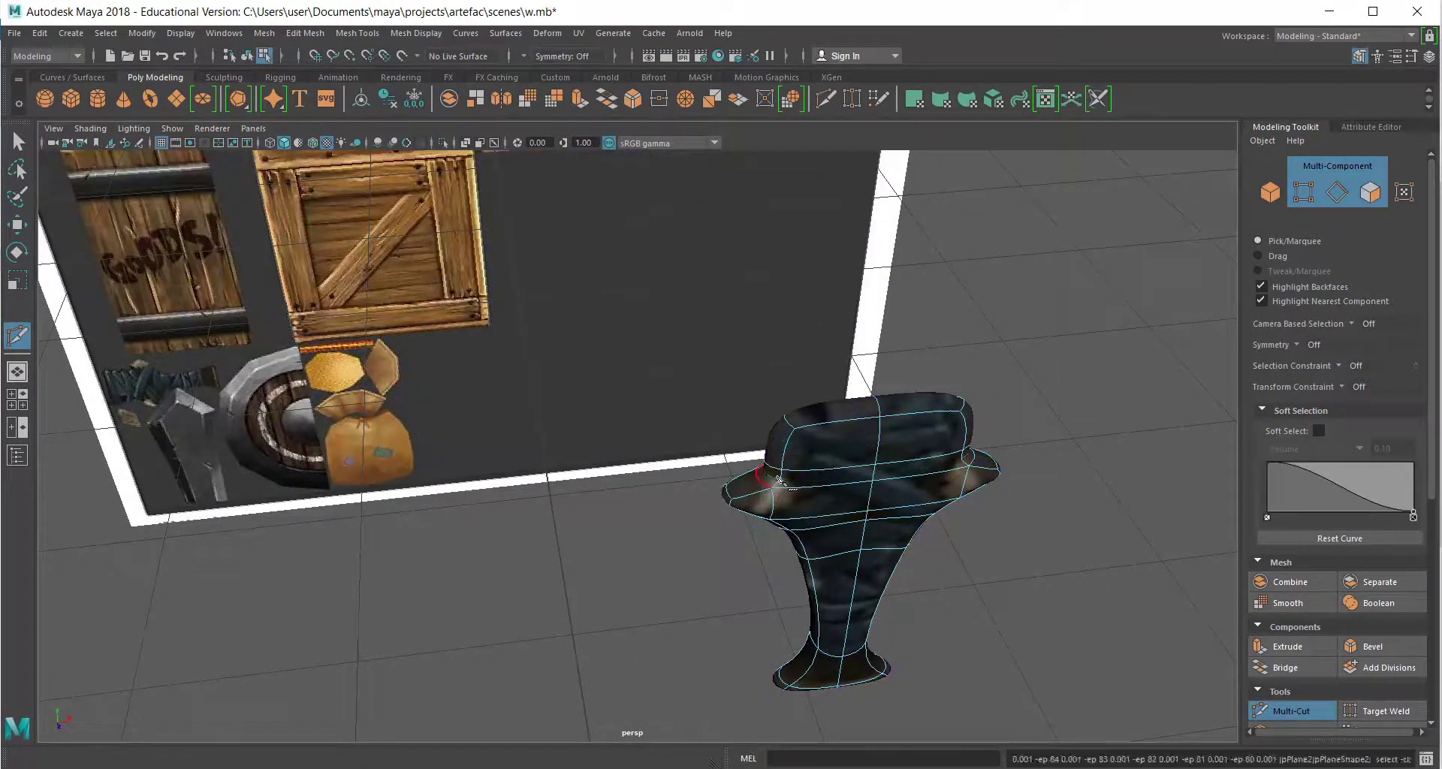
Scale the textured handle's thickness to suit the blade and move it up against the blade's base.
alt+drag(780, 481, 1436, 174)
alt+drag(659, 350, 768, 479)
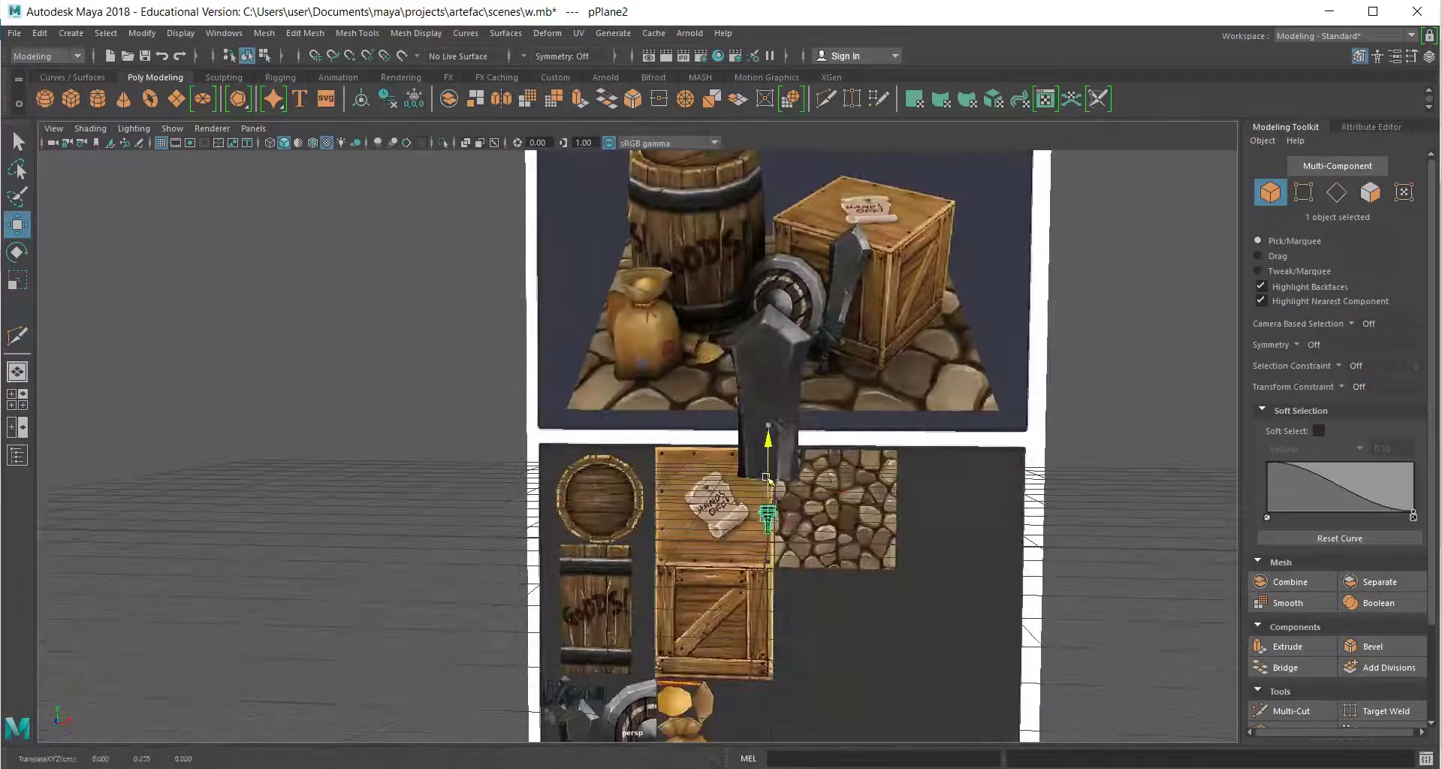
alt+drag(793, 535, 871, 505)
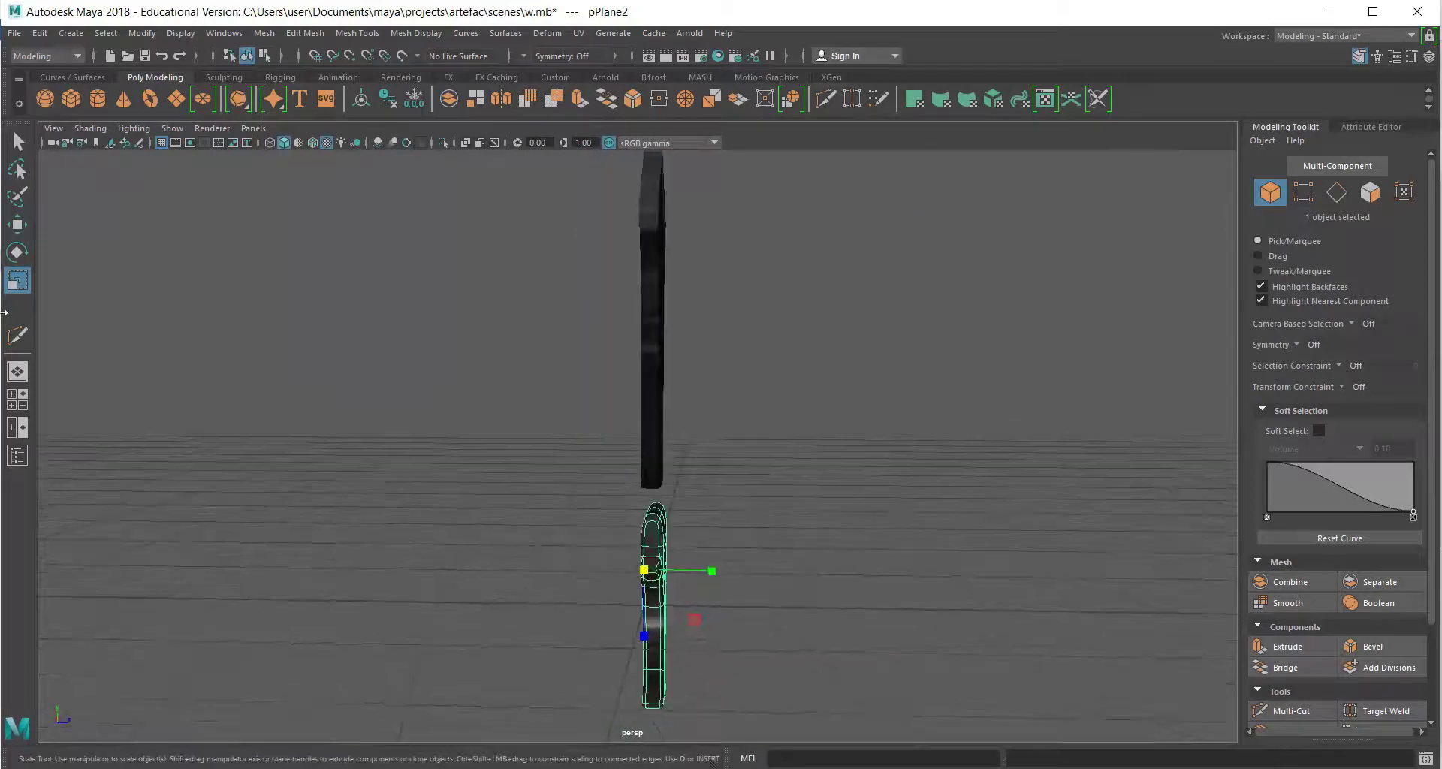
alt+drag(660, 579, 741, 596)
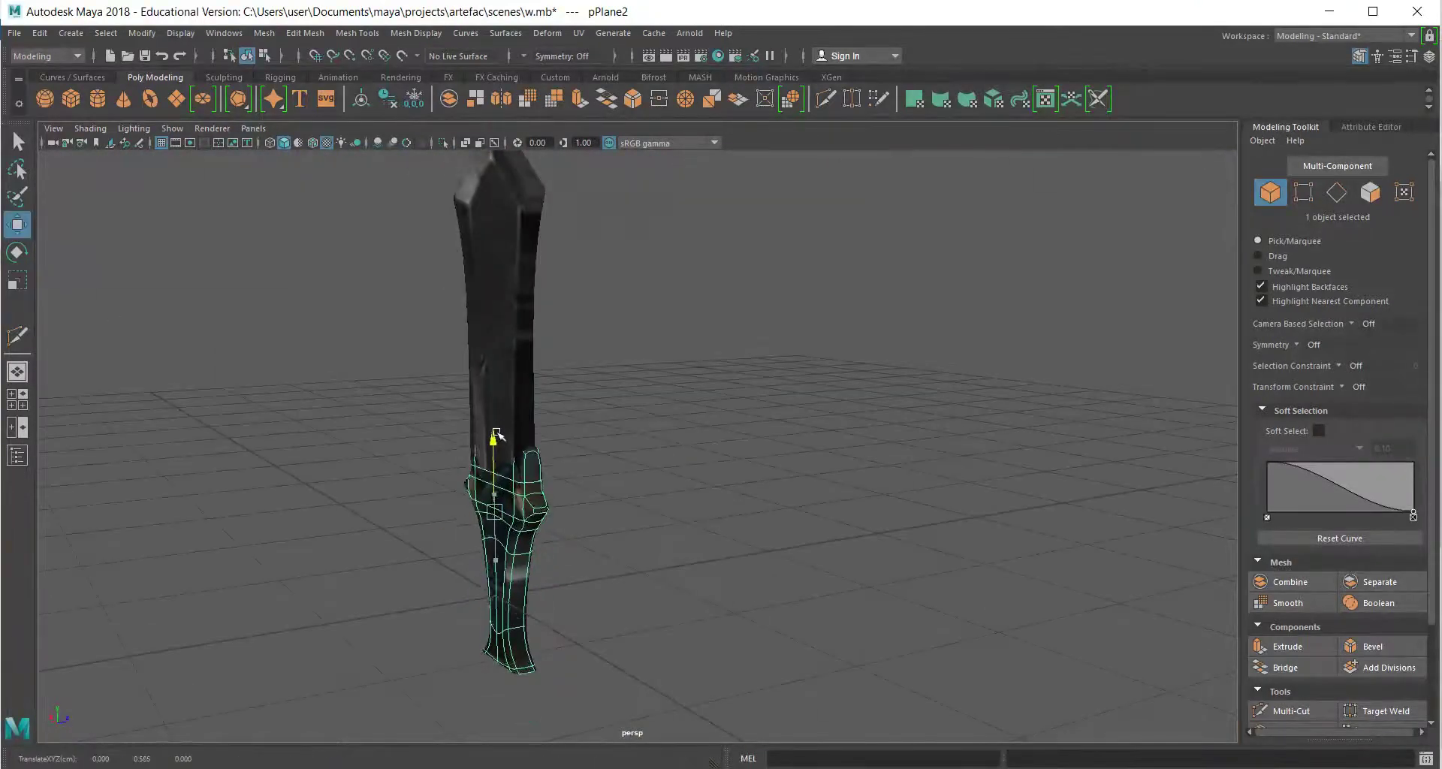
alt+drag(497, 434, 817, 635)
Combine the blade and the handle into a single sword mesh.
click(1072, 644)
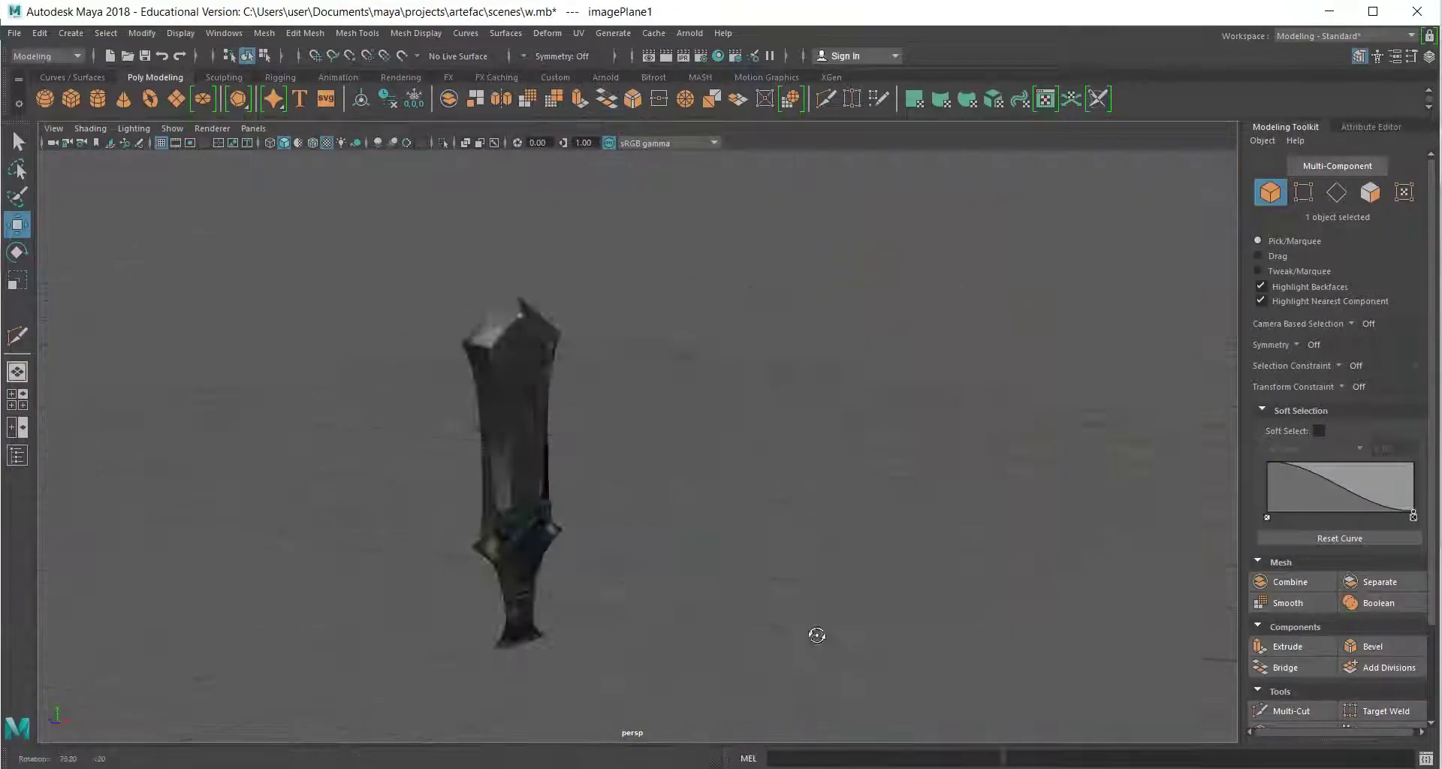
key(ctrl+z)
key(ctrl+z)
key(ctrl+z)
key(ctrl+z)
key(ctrl+z)
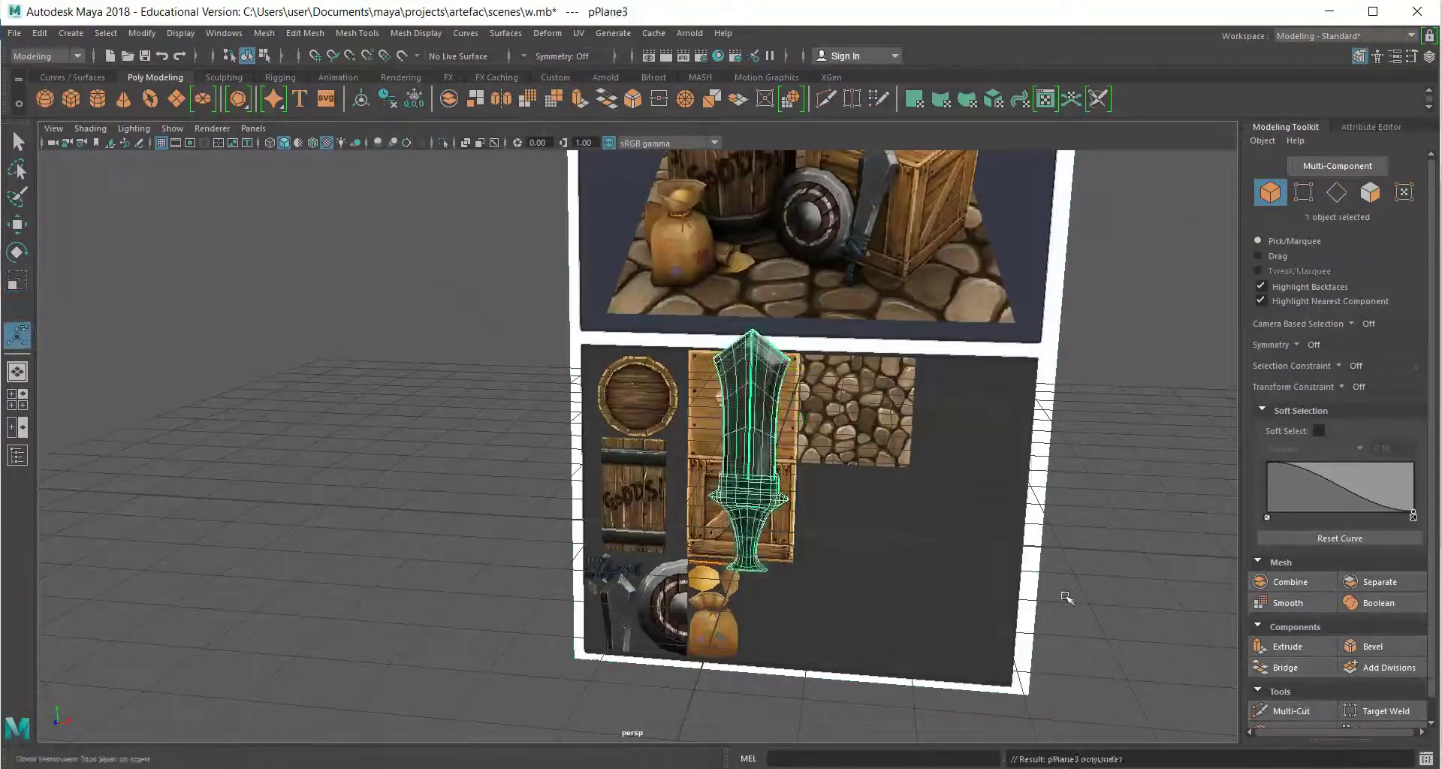
key(ctrl+z)
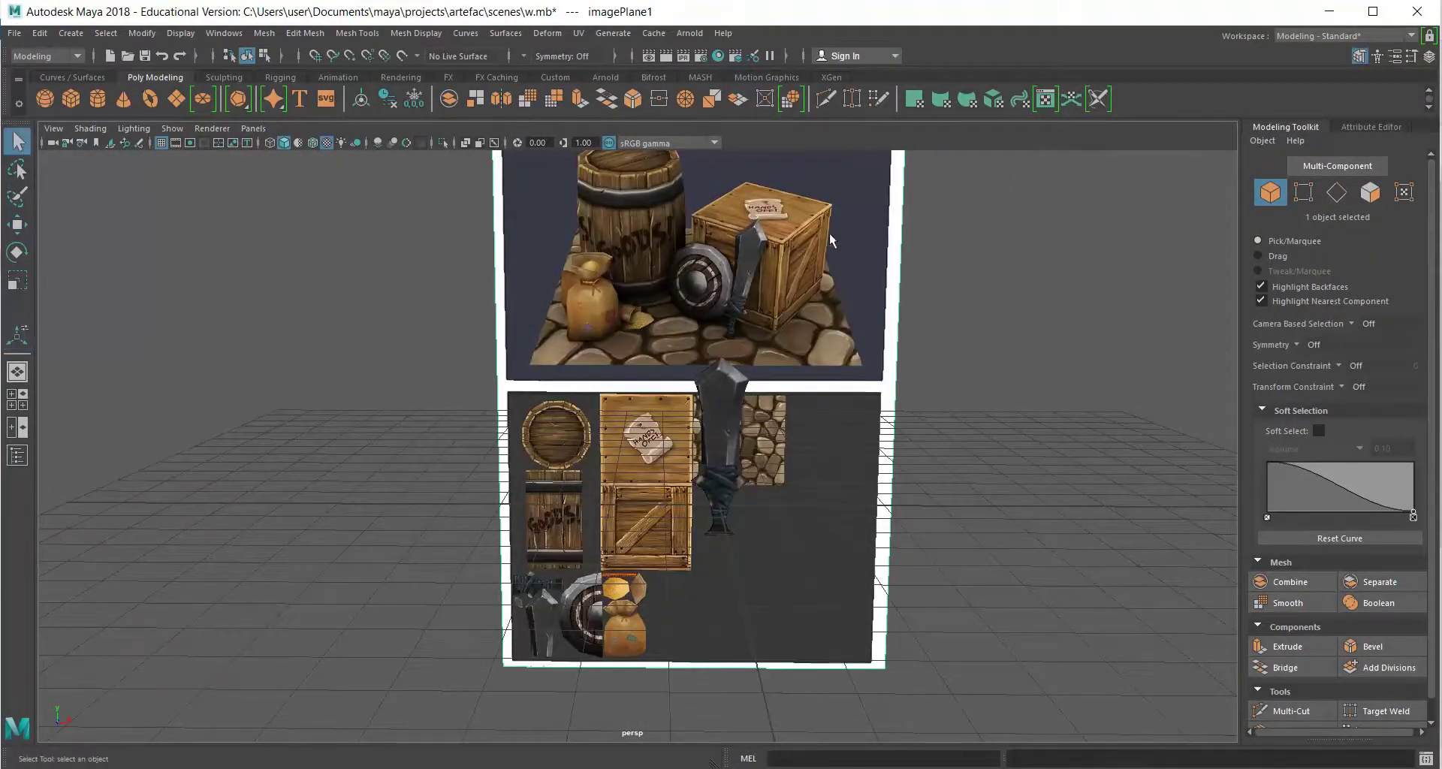
key(ctrl+z)
Import the ASET_4 props scene from the Documents folder into the sword scene.
click(15, 33)
click(101, 232)
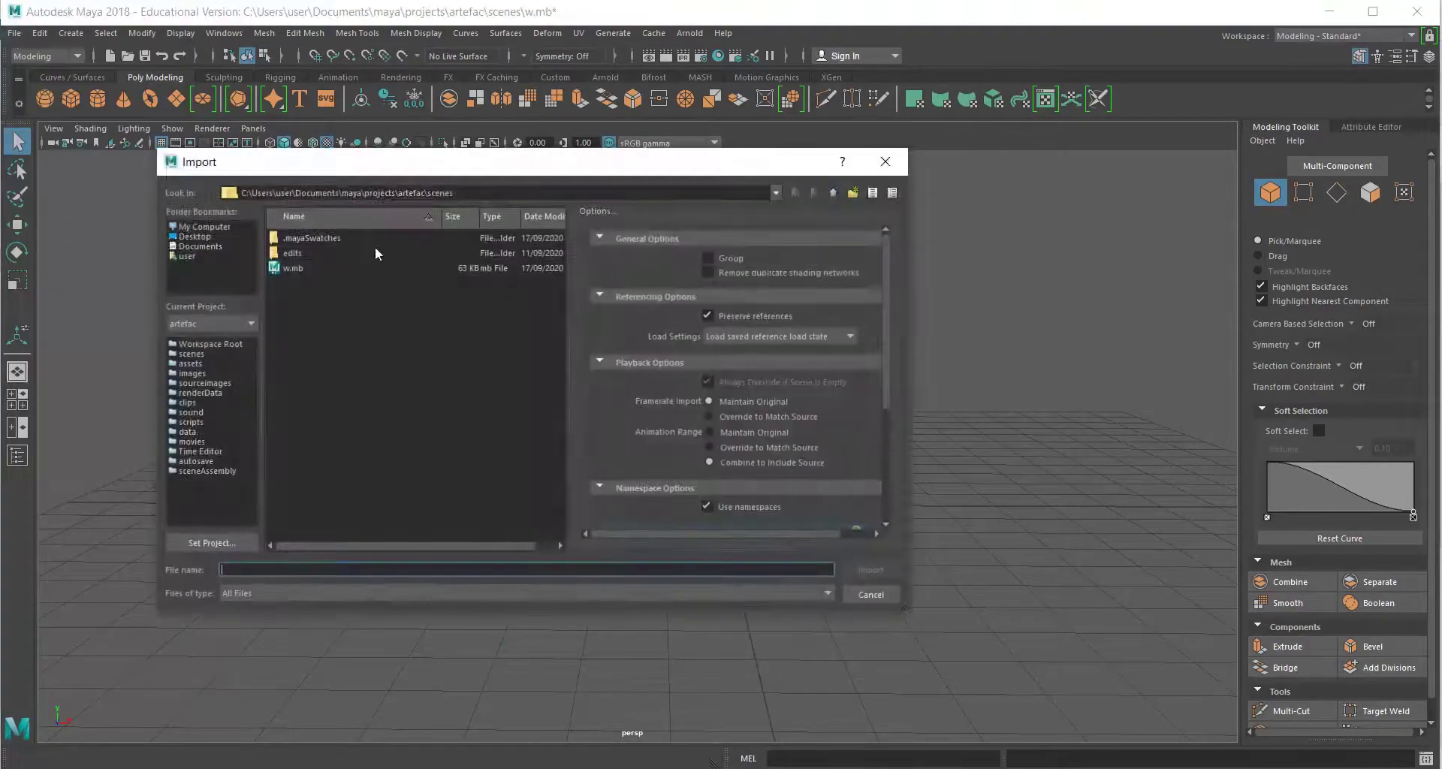
click(201, 245)
click(536, 345)
click(870, 570)
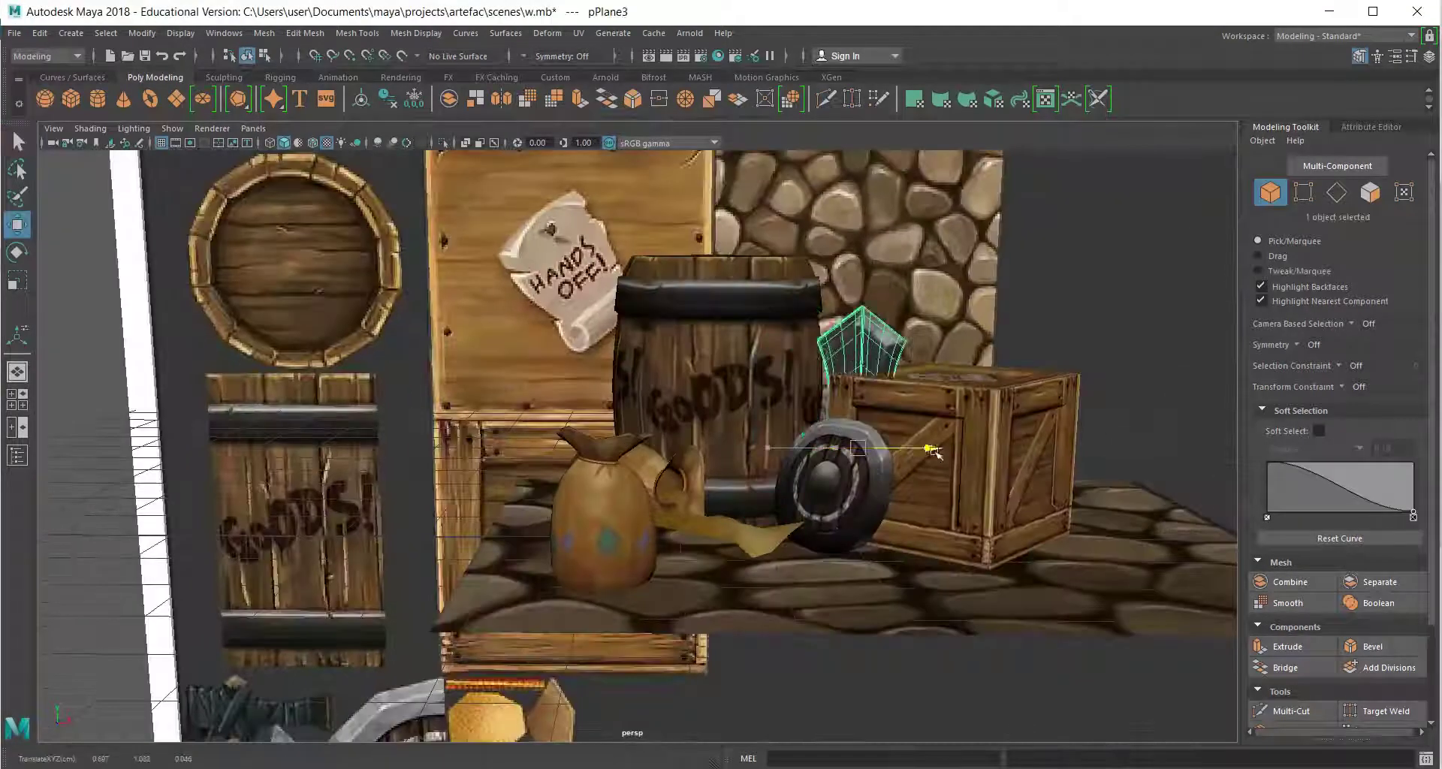
Scale, rotate and move the sword so it leans against the crate beside the shield.
alt+drag(931, 449, 752, 466)
click(17, 284)
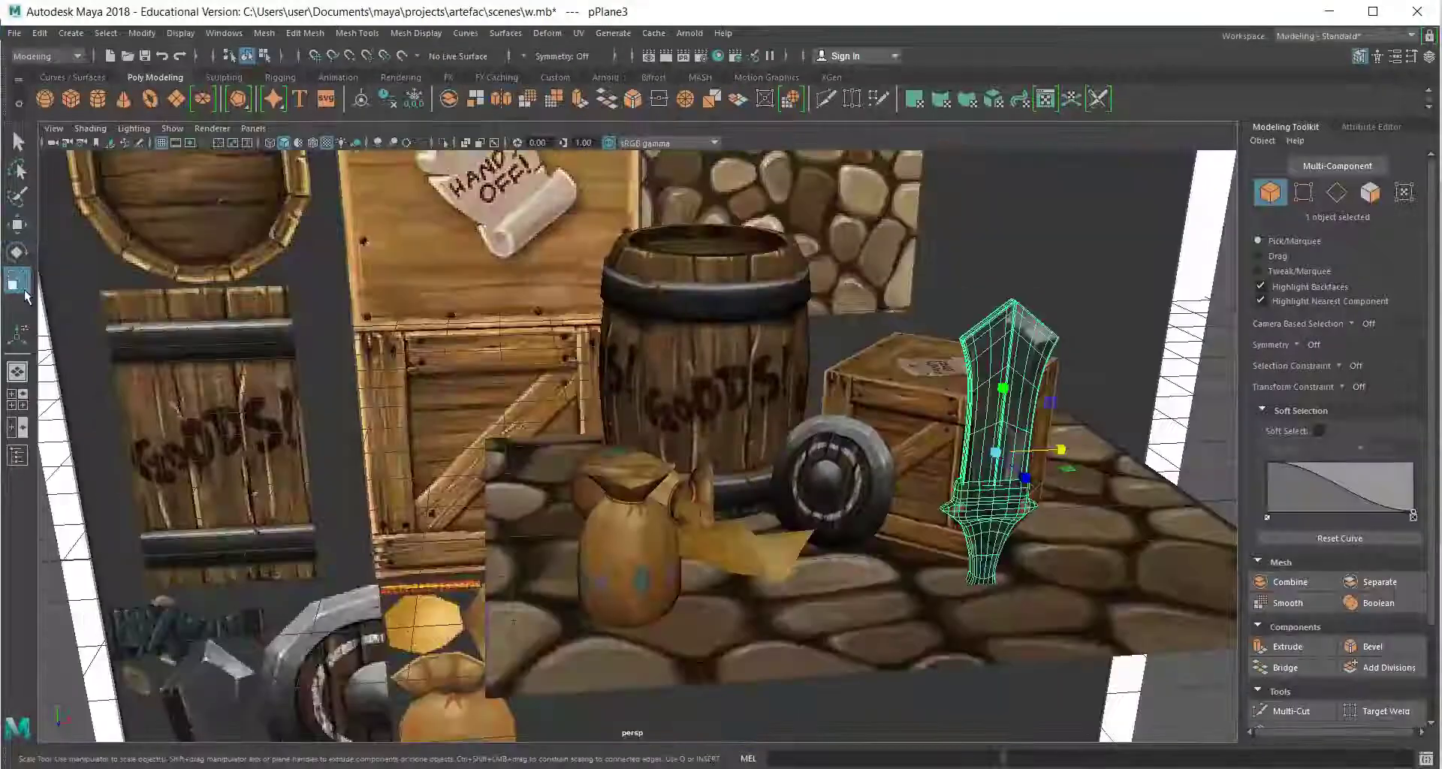
drag(996, 453, 450, 338)
click(15, 256)
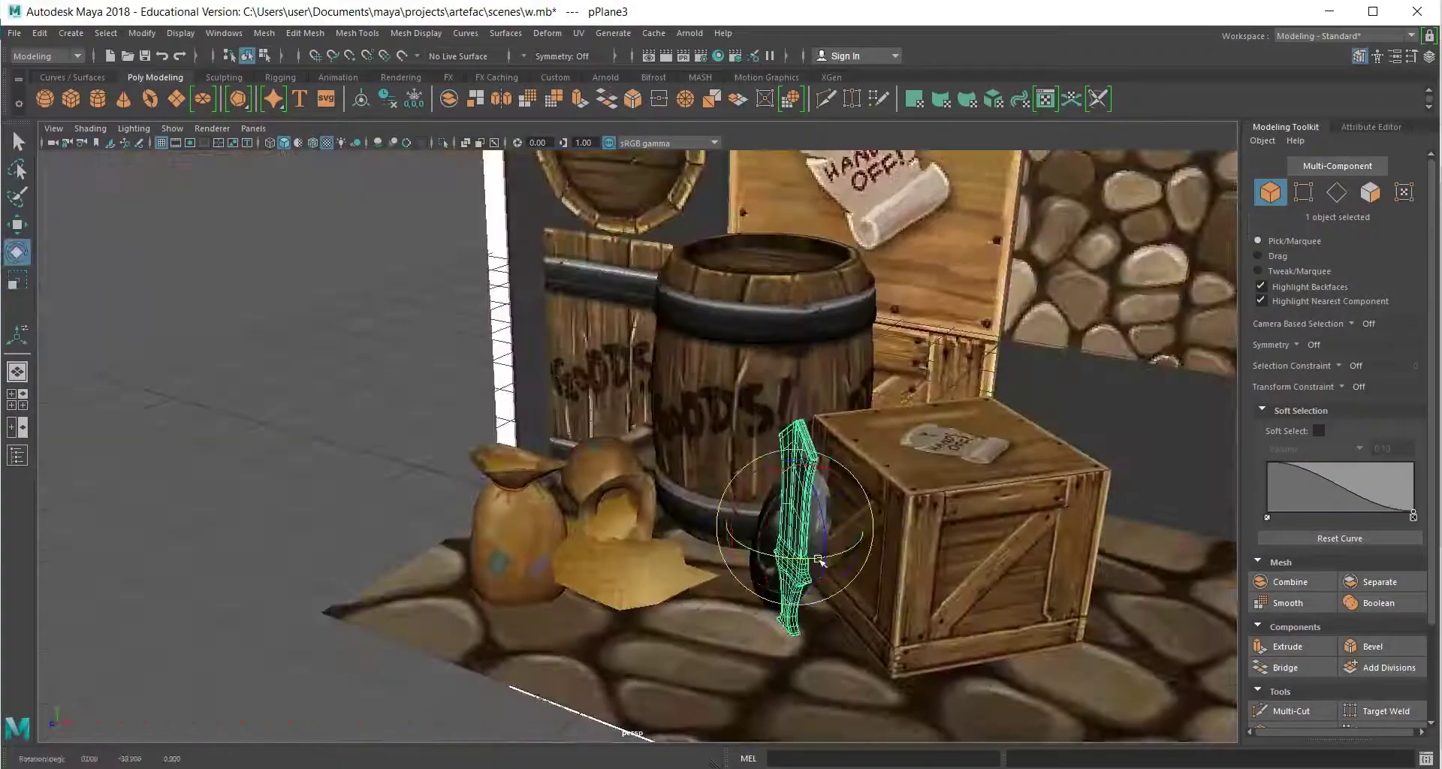
alt+drag(821, 560, 887, 466)
drag(928, 451, 944, 428)
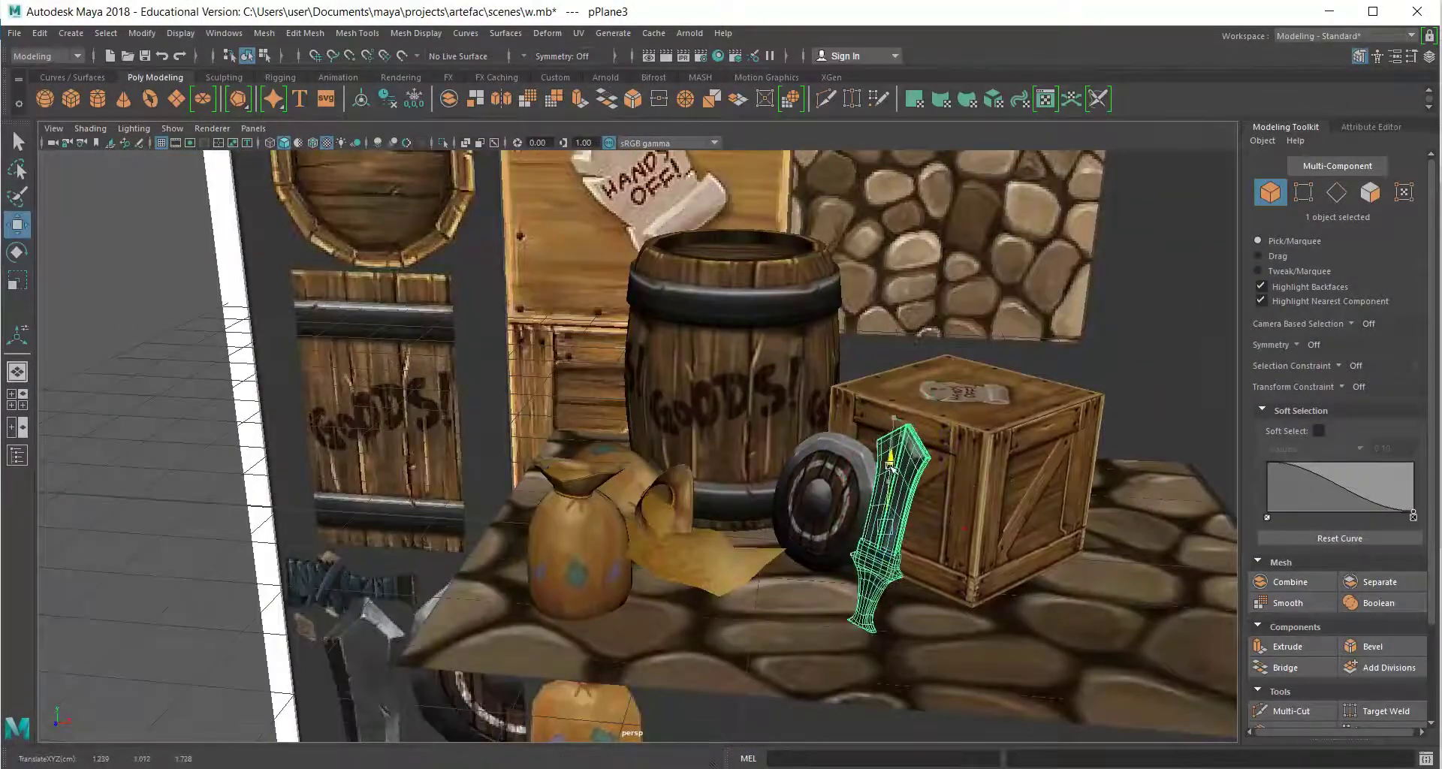
Rotate the opened sack's golden spill on the stone floor about its vertical axis.
alt+drag(966, 525, 557, 380)
click(630, 373)
key(e)
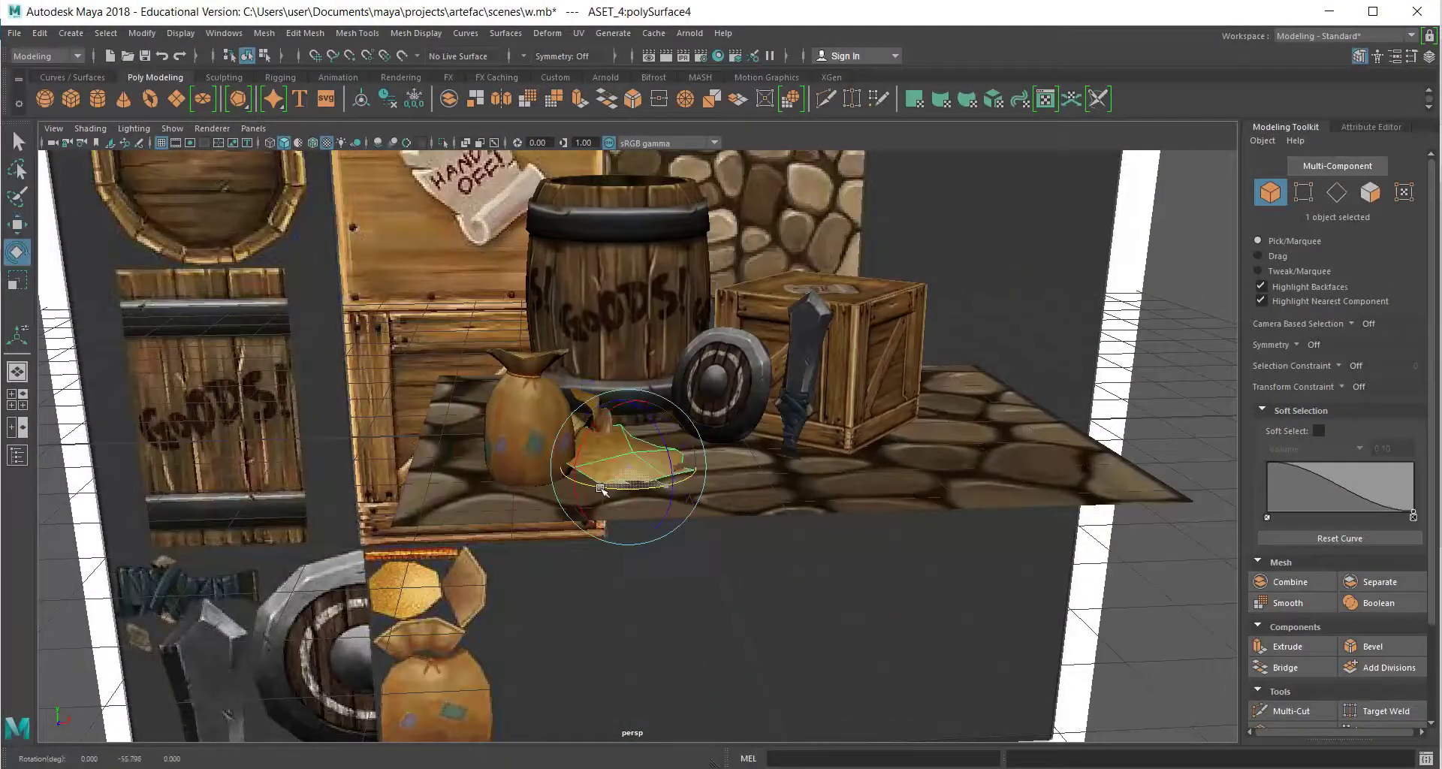
alt+drag(601, 490, 898, 463)
Try to thicken the stone floor plane by extruding its faces.
click(580, 449)
key(ctrl+F11)
click(677, 361)
key(r)
drag(532, 362, 534, 375)
alt+drag(533, 376, 652, 561)
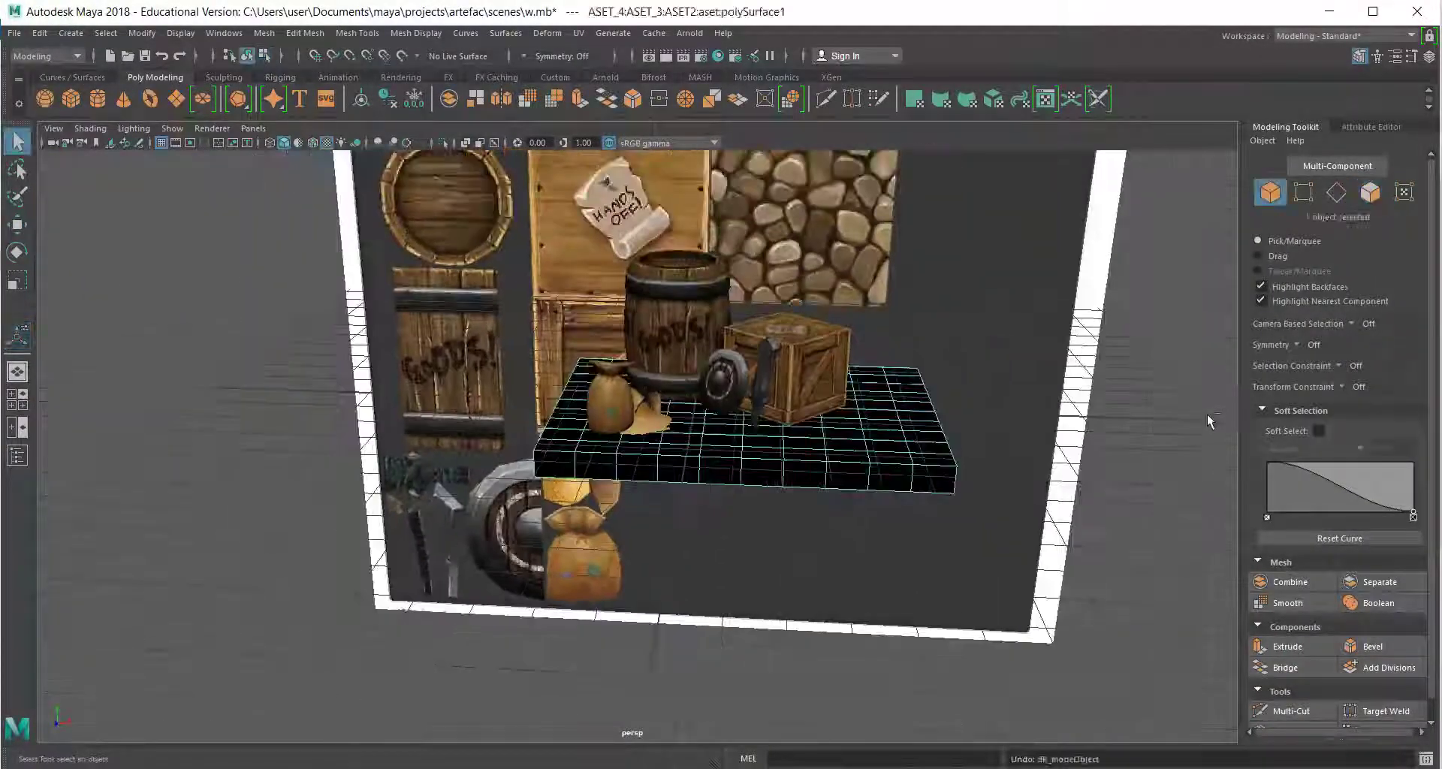
key(ctrl+z)
Extrude all faces of the stone floor vertically into a slab and return to object mode.
alt+drag(1207, 413, 607, 416)
key(ctrl+e)
drag(434, 382, 437, 334)
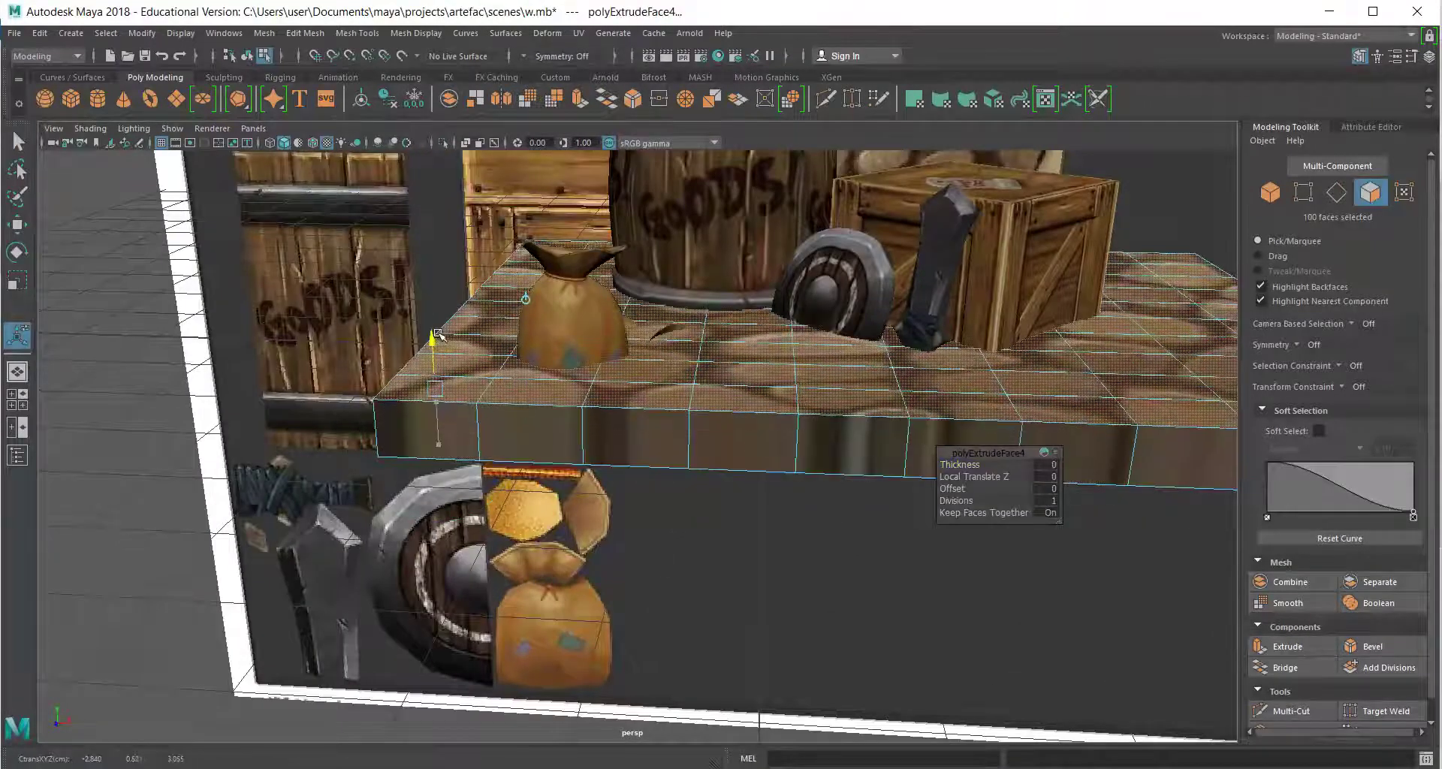
drag(879, 284, 877, 278)
key(F8)
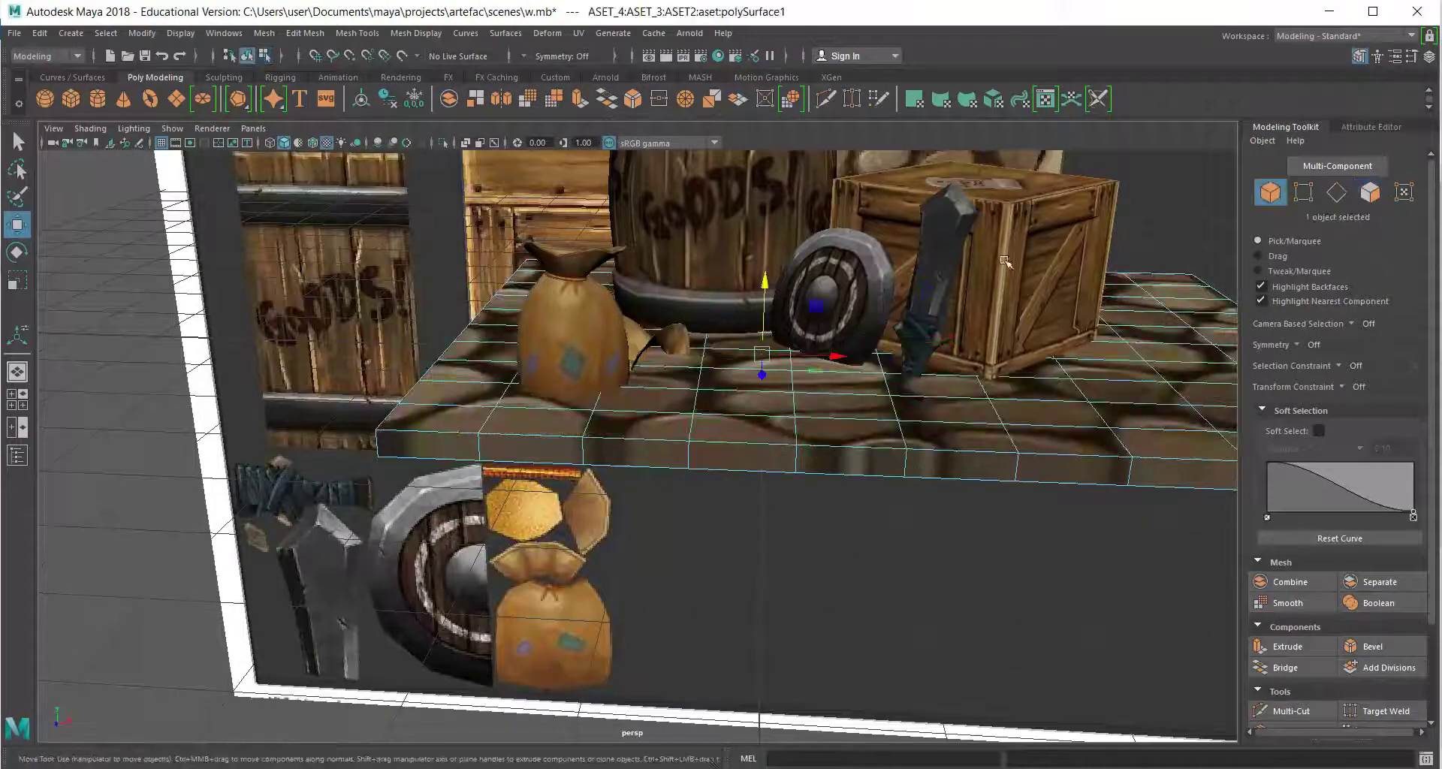
Adjust the stone slab's faces and its height beneath the props, ending in object mode.
alt+drag(676, 645, 1202, 266)
key(ctrl+F11)
key(r)
alt+drag(842, 291, 722, 380)
click(1273, 202)
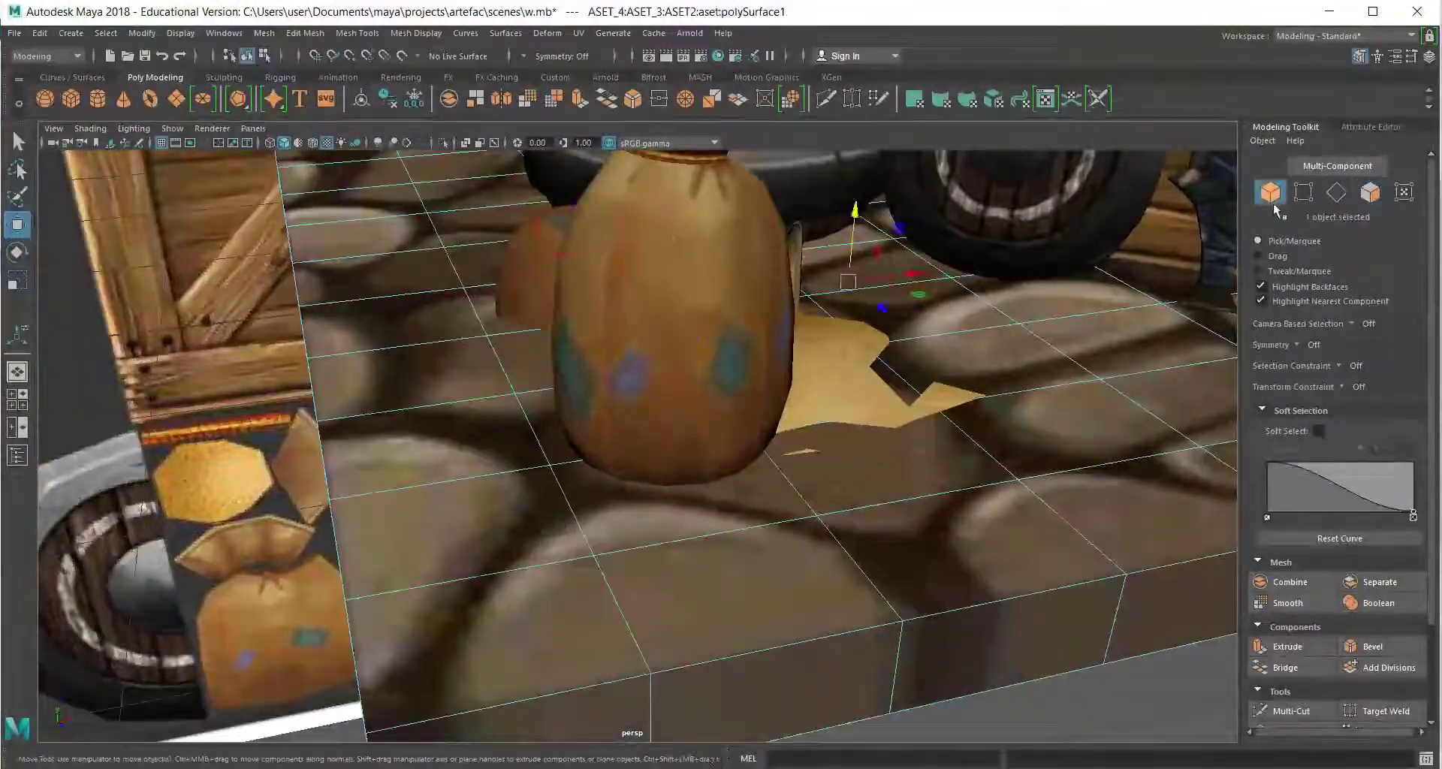
alt+drag(601, 218, 966, 622)
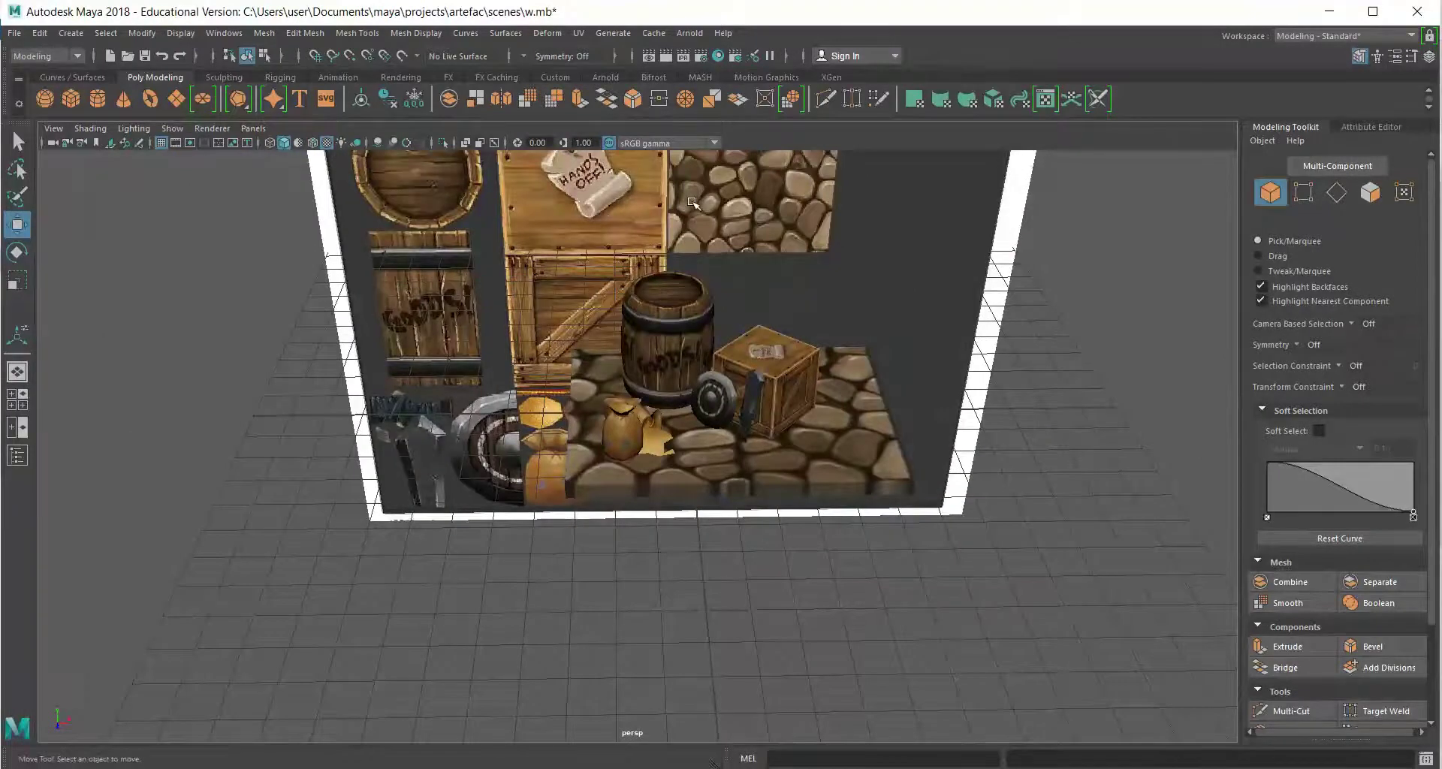
Remove the reference sheet and delete both imported ASET_4 display layers in the Maya Classic workspace.
click(1345, 36)
click(1311, 54)
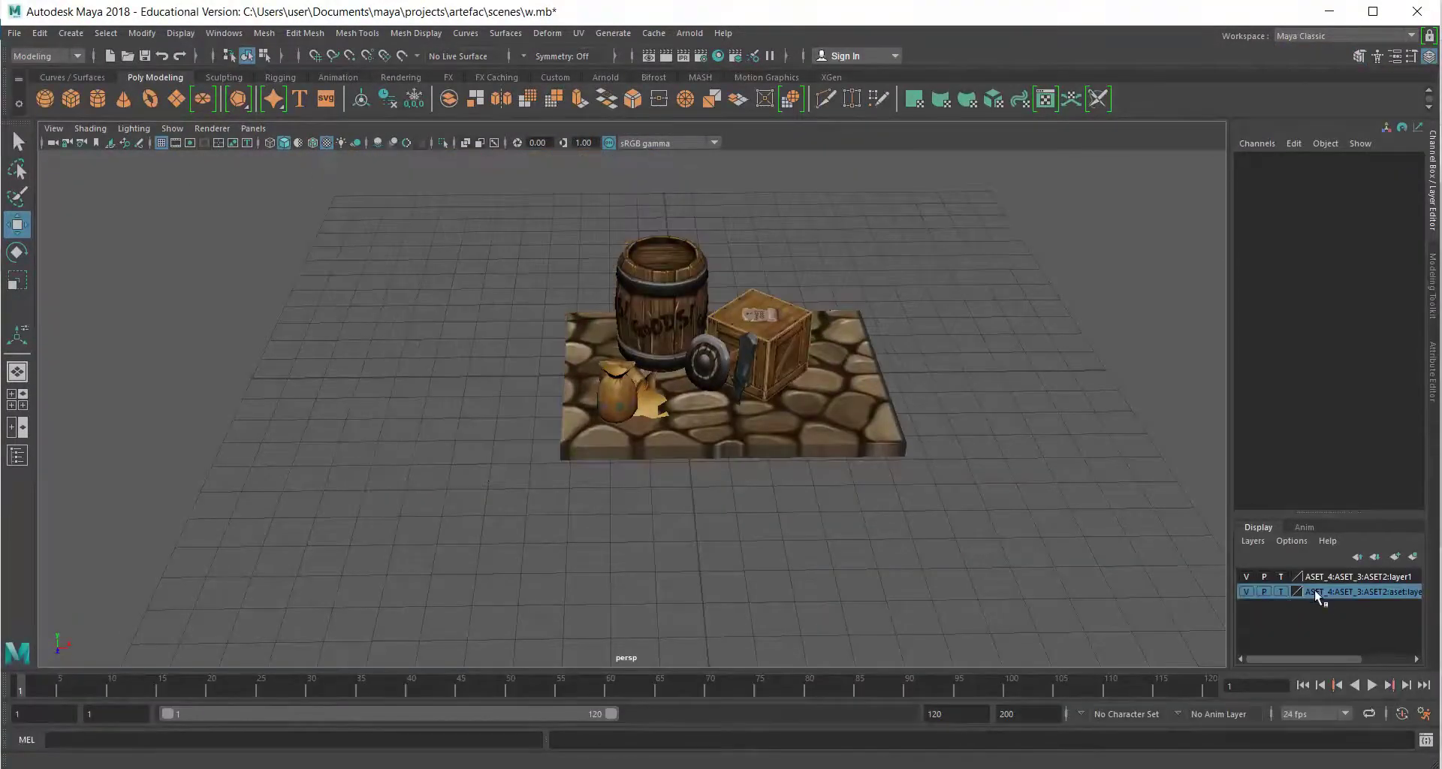
right_click(1320, 593)
click(1322, 744)
right_click(1352, 576)
click(1352, 727)
alt+drag(945, 193, 952, 244)
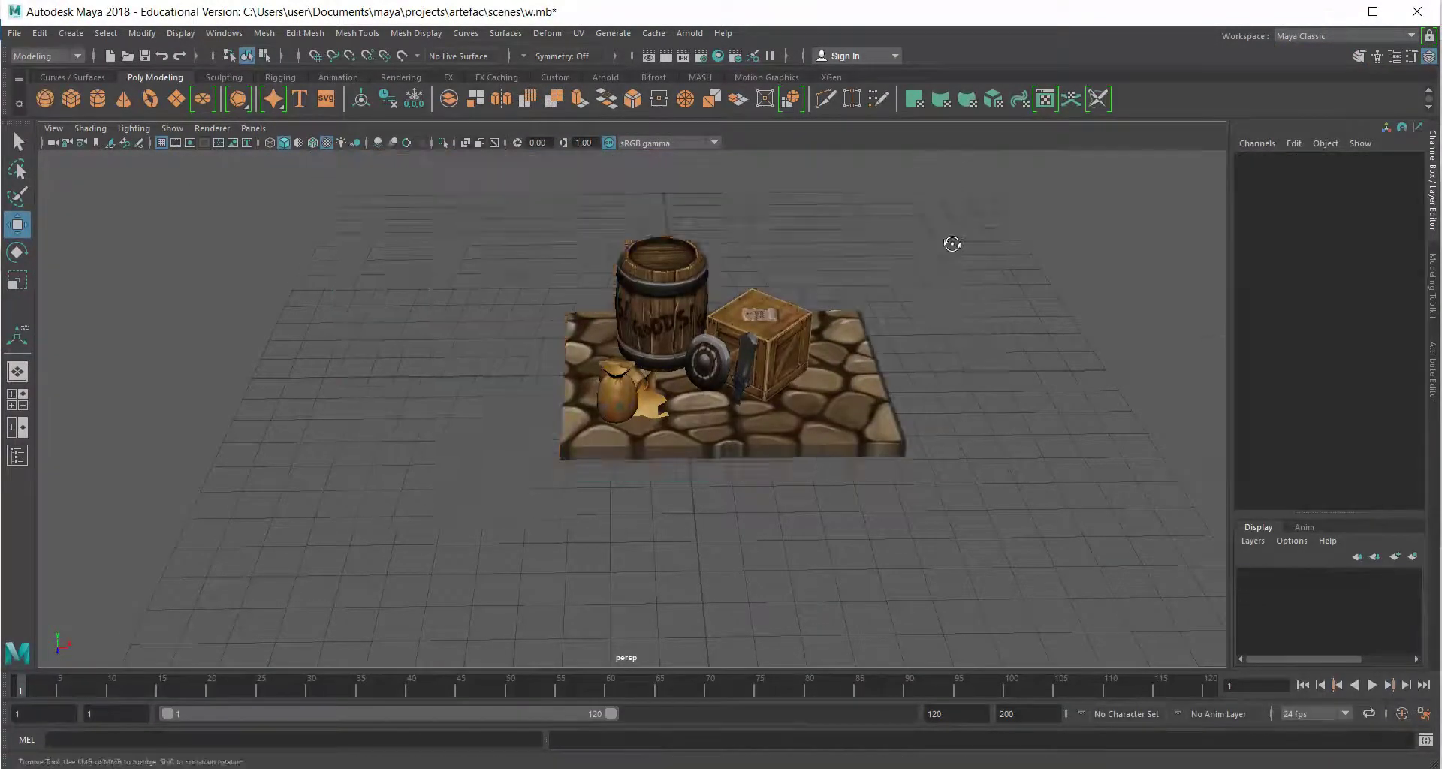
Return to the Modeling - Standard workspace with the whole prop scene in view.
click(1345, 35)
click(1311, 69)
alt+drag(1007, 203, 1013, 232)
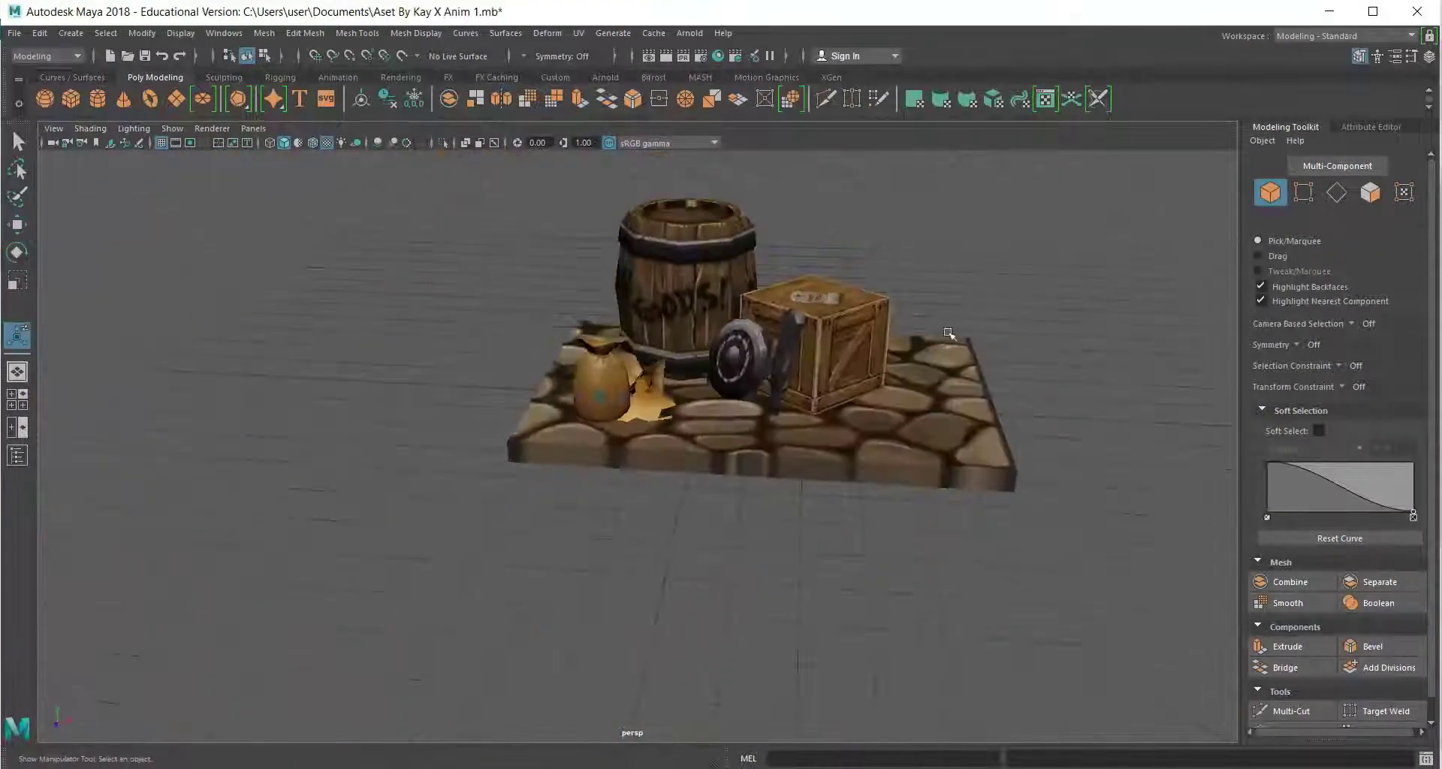
Smooth all the props and the stone floor with 1 division and save the scene.
click(1319, 597)
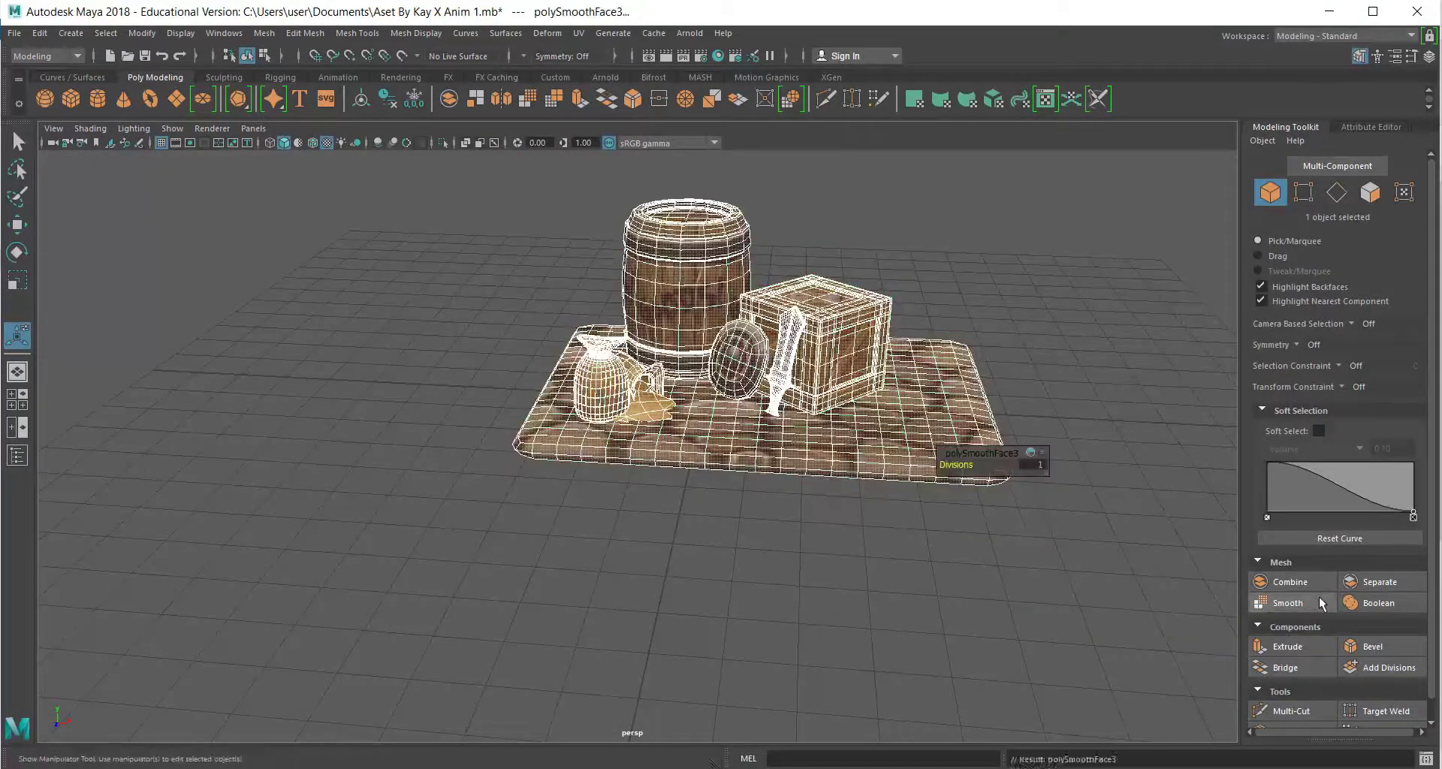
click(1102, 574)
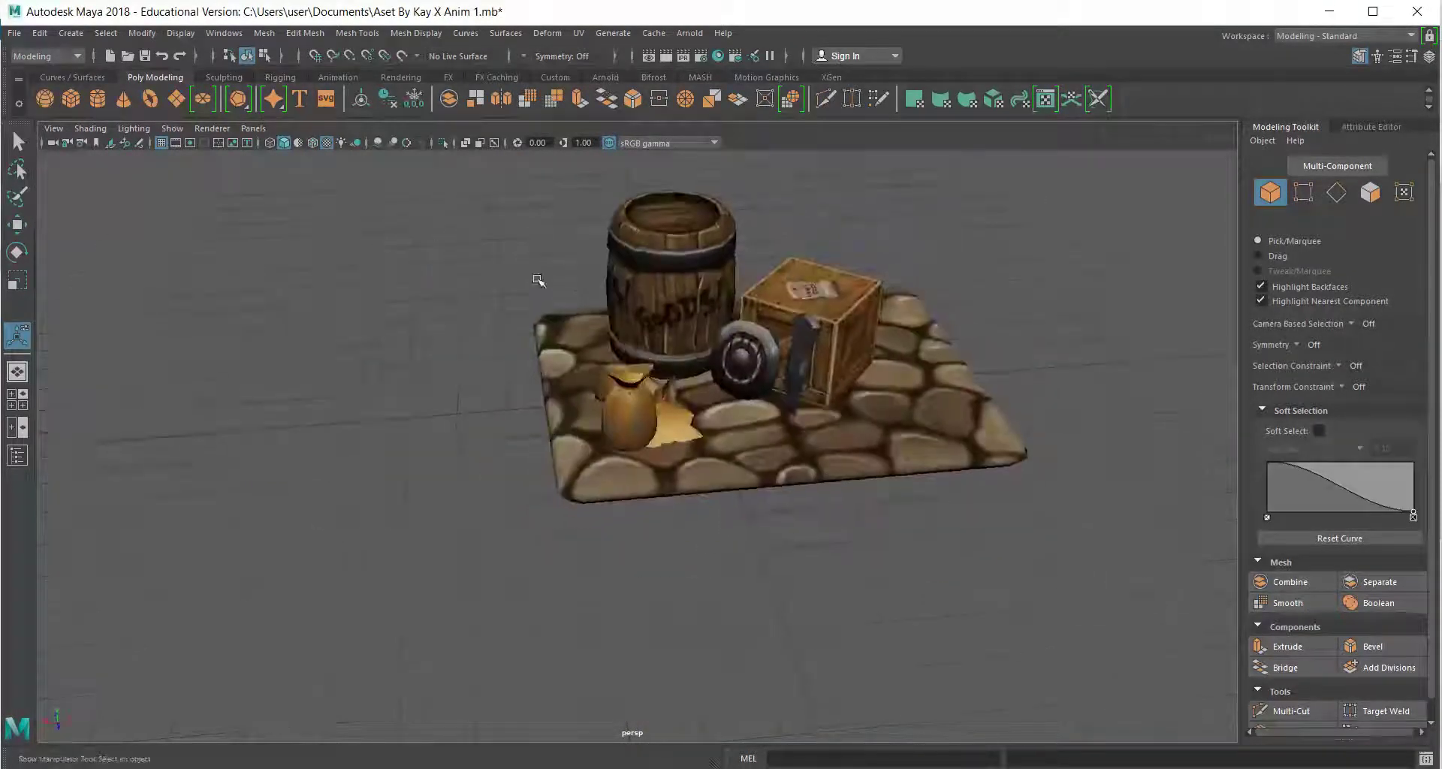
alt+drag(538, 280, 556, 337)
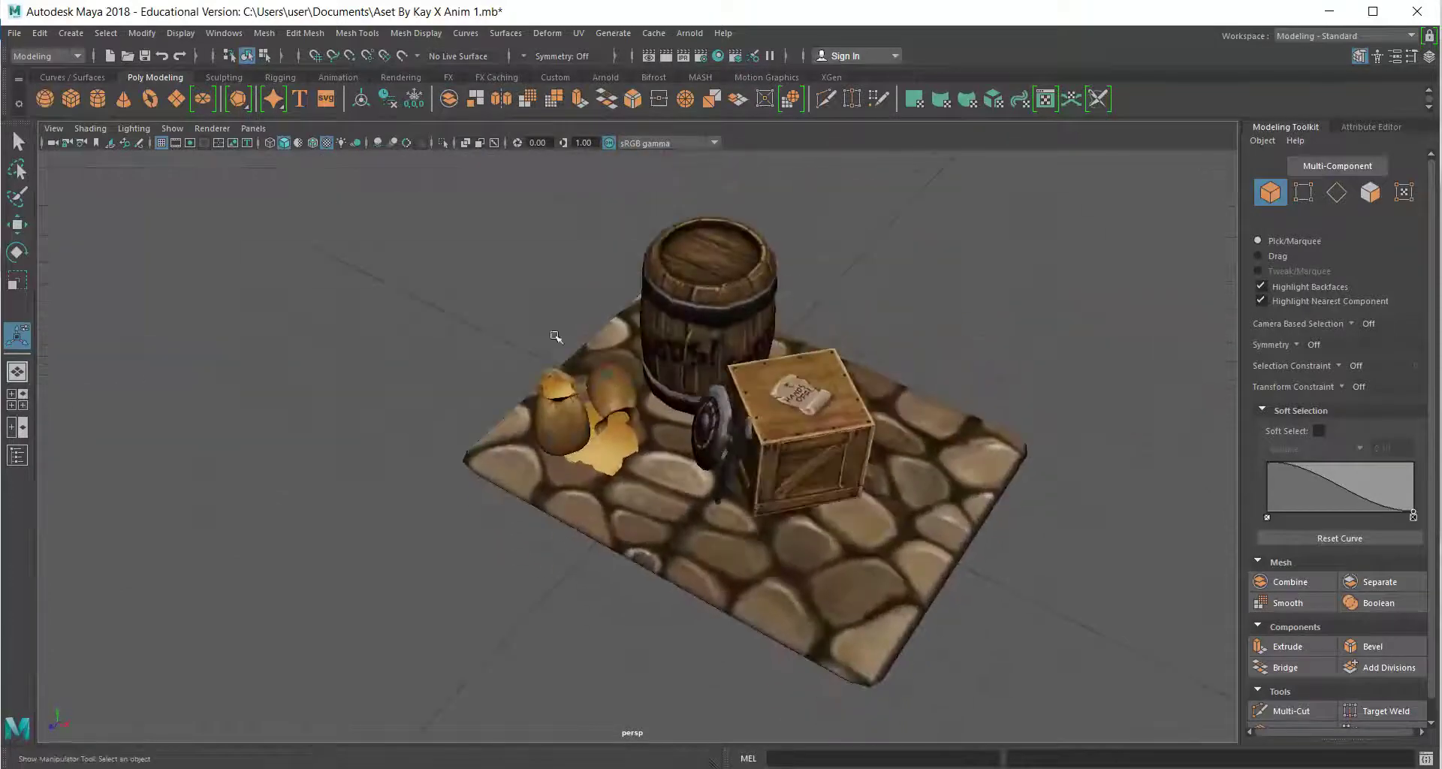
click(15, 33)
click(45, 106)
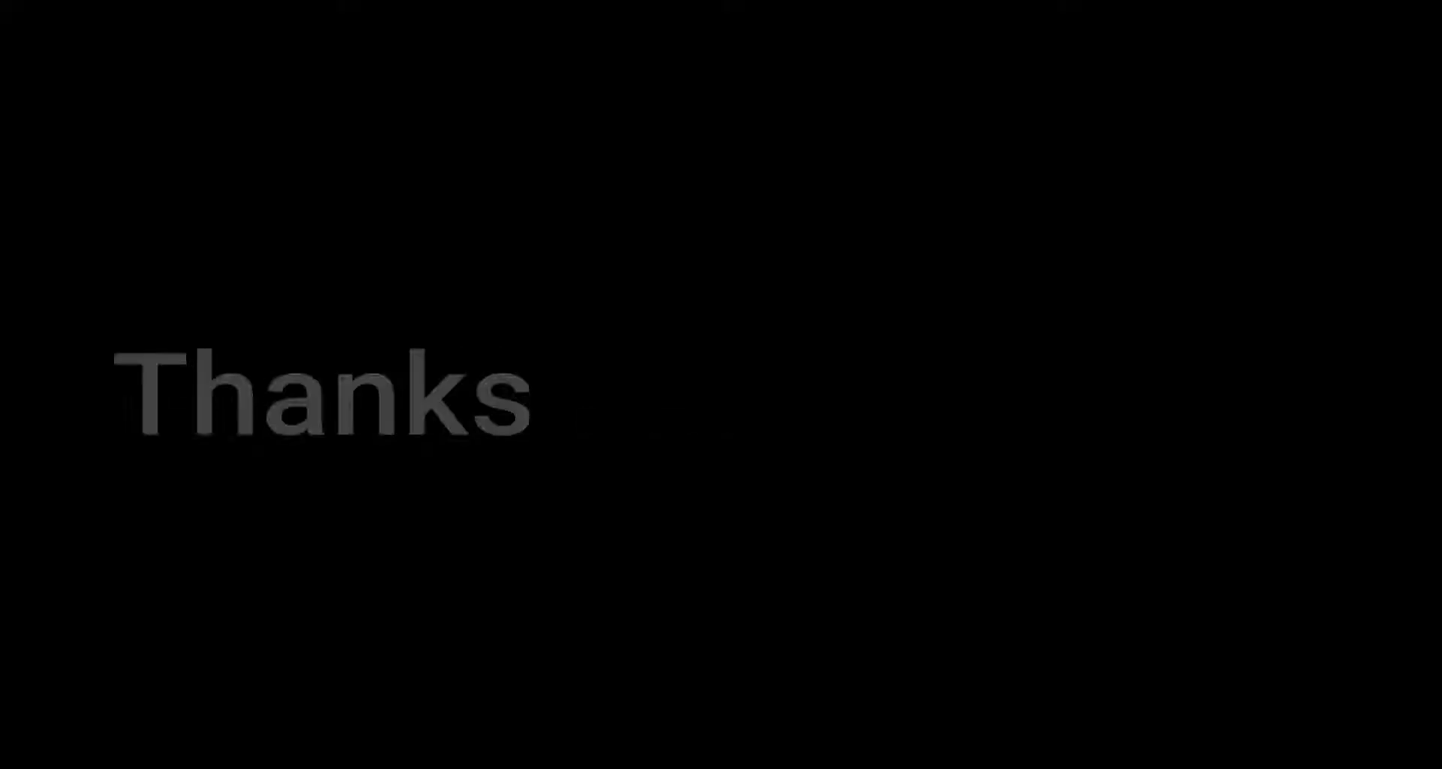